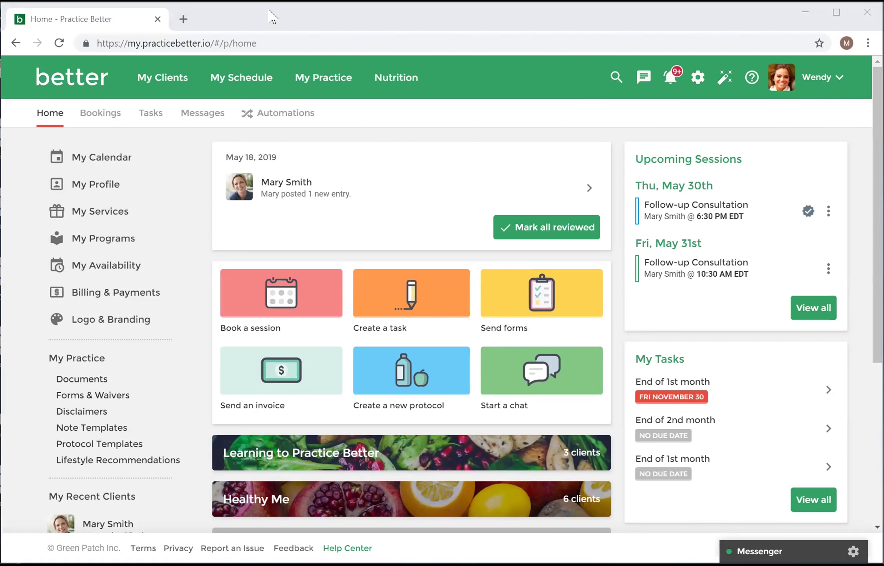
# Step: Open the practice's Documents area
pyautogui.click(313, 87)
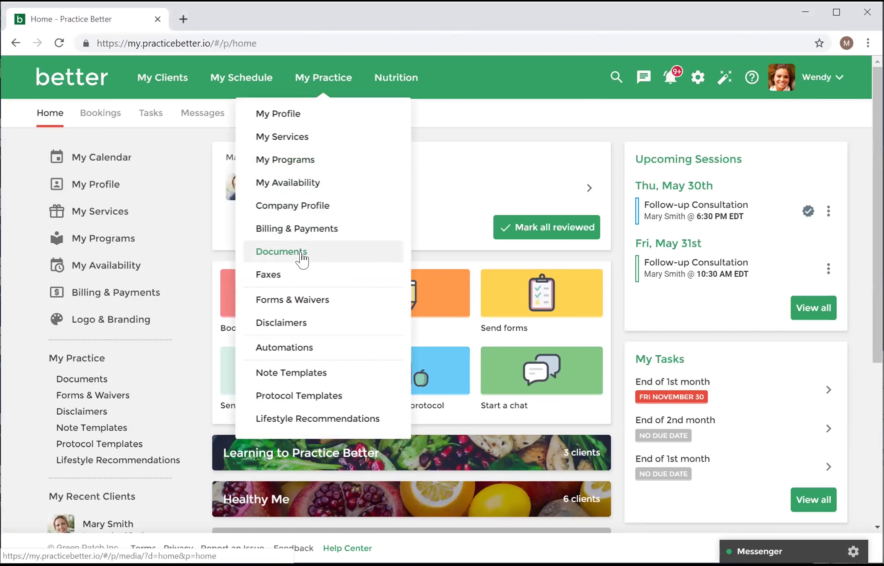
pyautogui.click(327, 254)
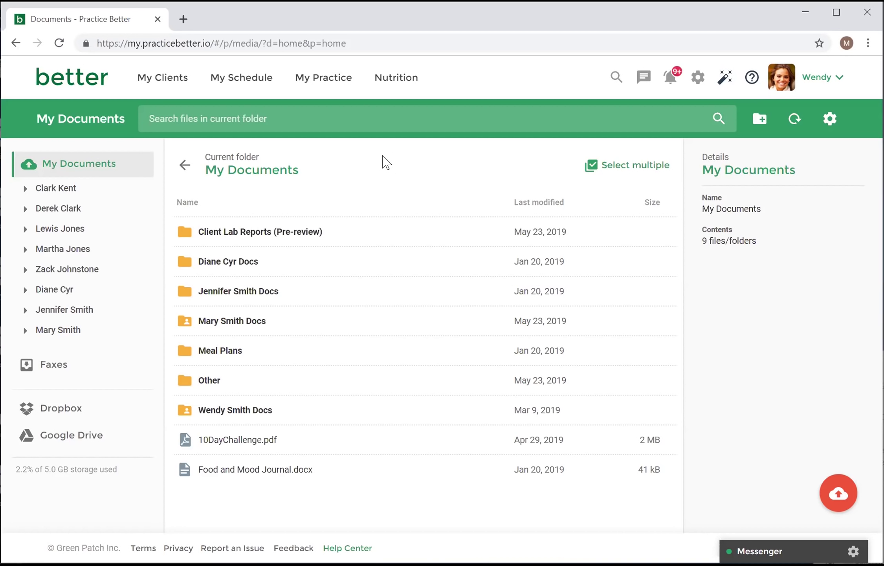
pyautogui.click(336, 77)
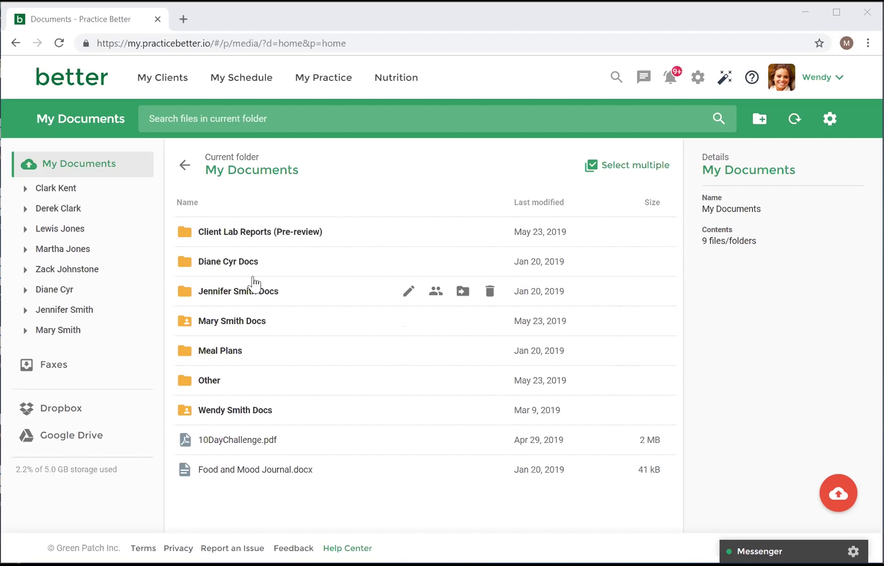
# Step: Create a new folder named Client Handouts in My Documents
pyautogui.click(762, 122)
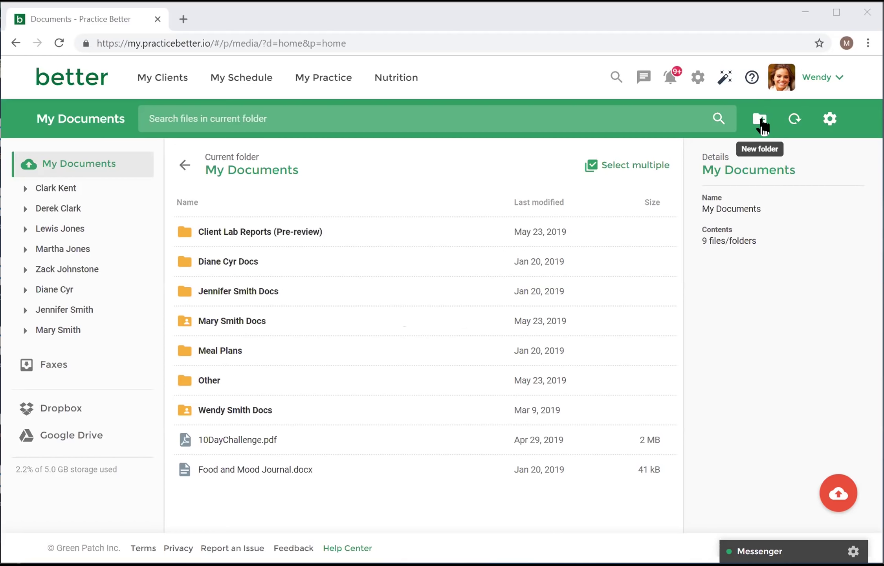
pyautogui.click(762, 125)
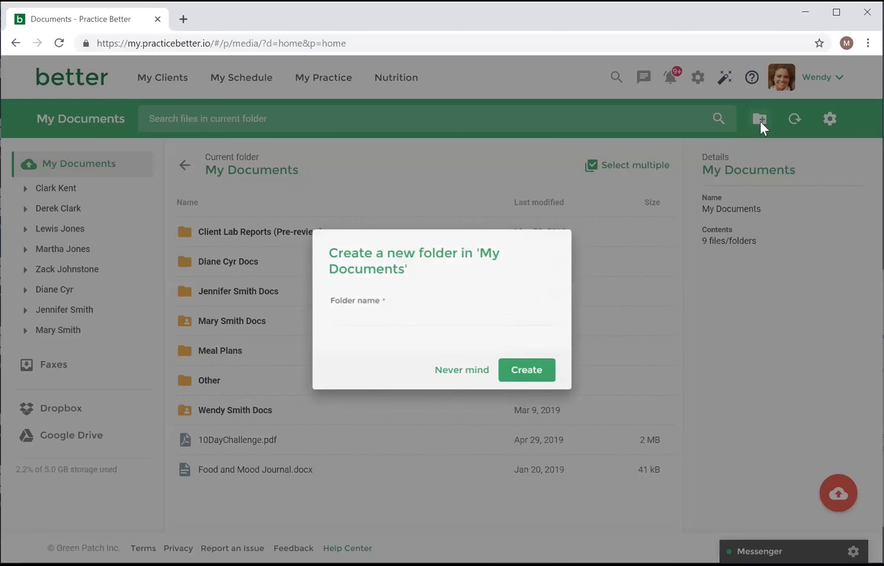
pyautogui.write('Client')
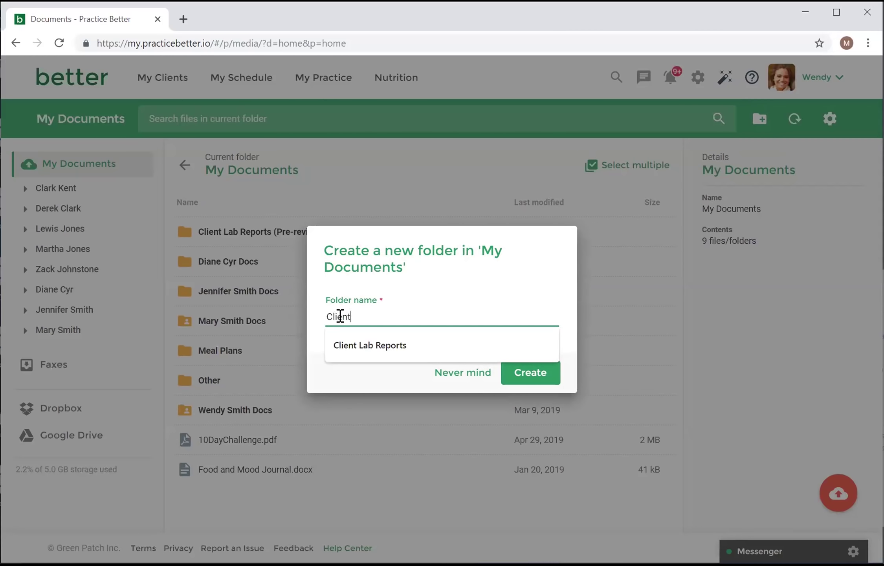
pyautogui.write(' Handouts')
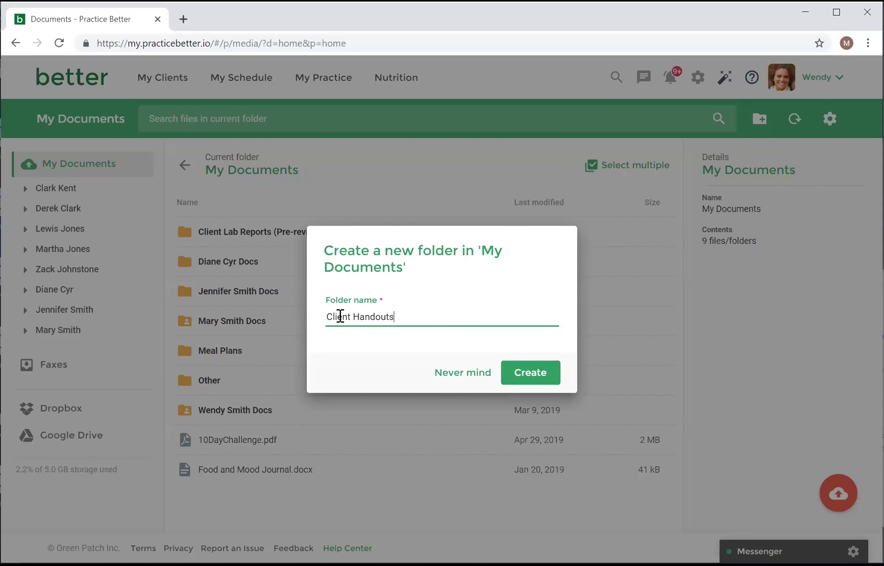
pyautogui.click(526, 376)
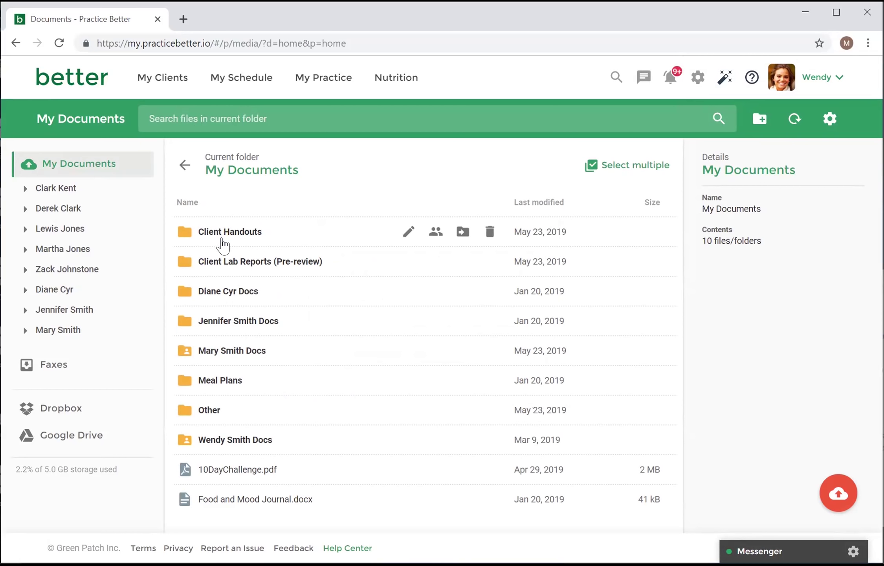
# Step: Rename the Client Handouts folder to "1- Client Handouts" and save the change
pyautogui.click(409, 234)
pyautogui.click(246, 197)
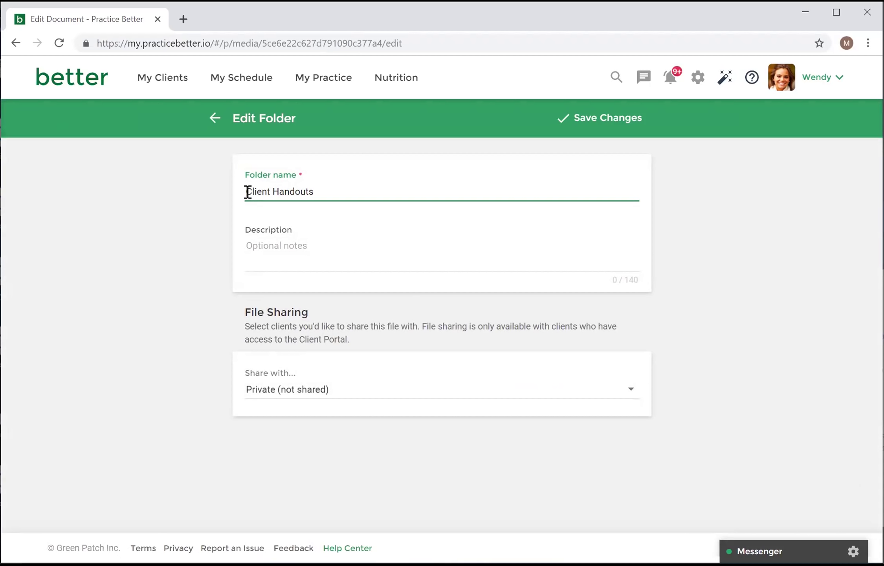
pyautogui.click(248, 192)
pyautogui.write('1-')
pyautogui.click(602, 118)
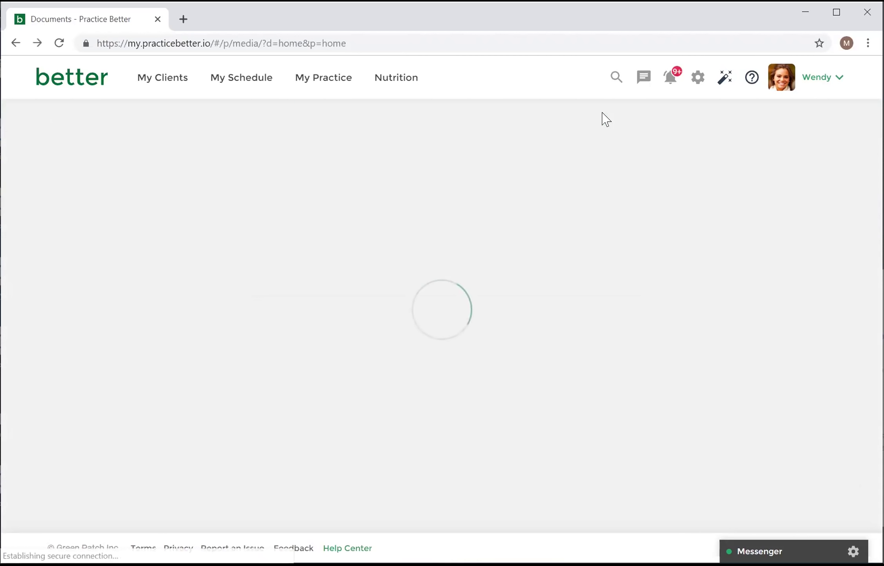
# Step: Rename the Client Lab Reports (Pre-review) folder to "2- Client Lab Reports (Pre-review)" and save the change
pyautogui.moveTo(251, 262)
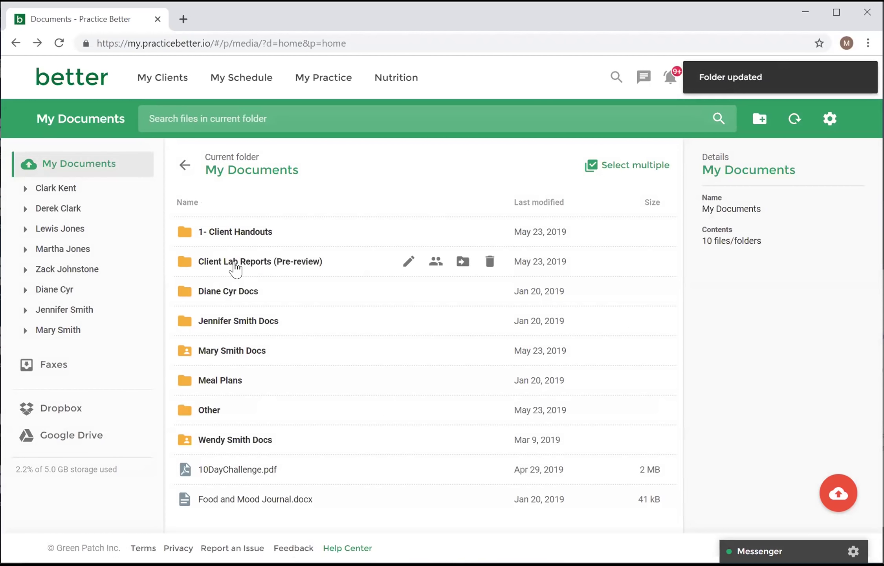
pyautogui.click(407, 266)
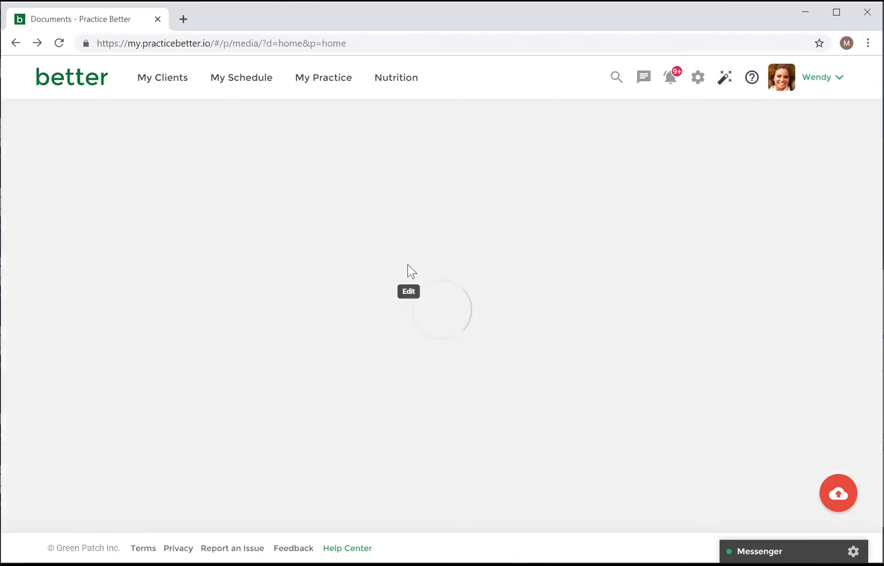
pyautogui.click(247, 191)
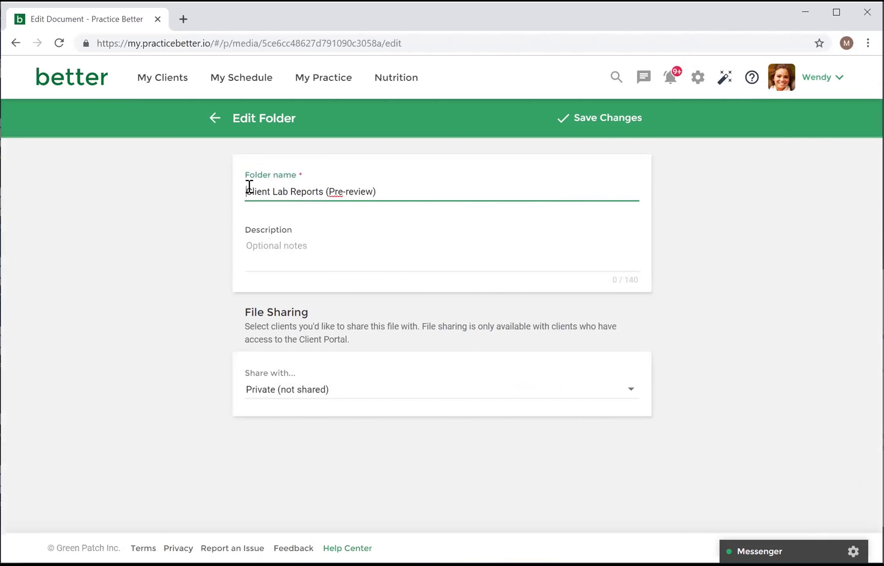
pyautogui.write('2-')
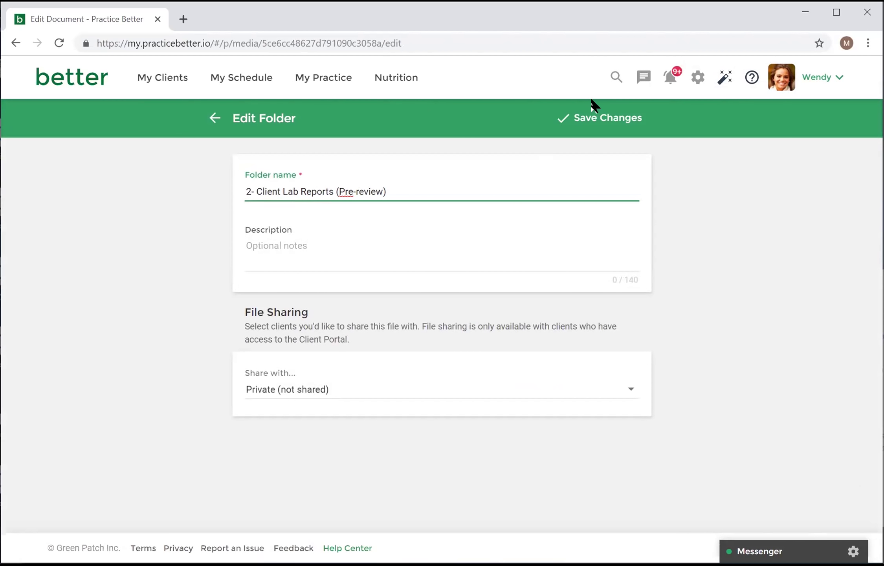
pyautogui.click(590, 122)
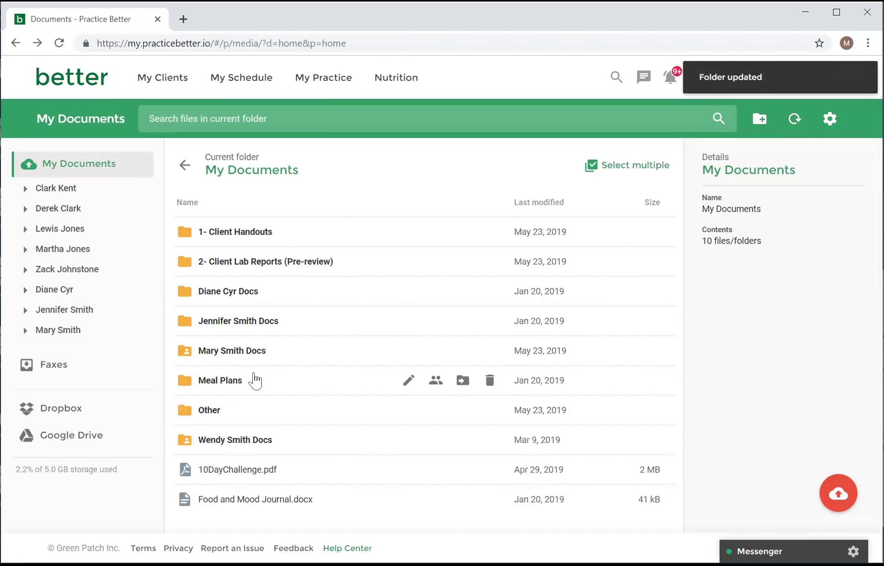
# Step: Rename the Meal Plans folder to "3- Meal Plans" and save the change
pyautogui.click(408, 383)
pyautogui.click(245, 191)
pyautogui.write('3-Meal Plans')
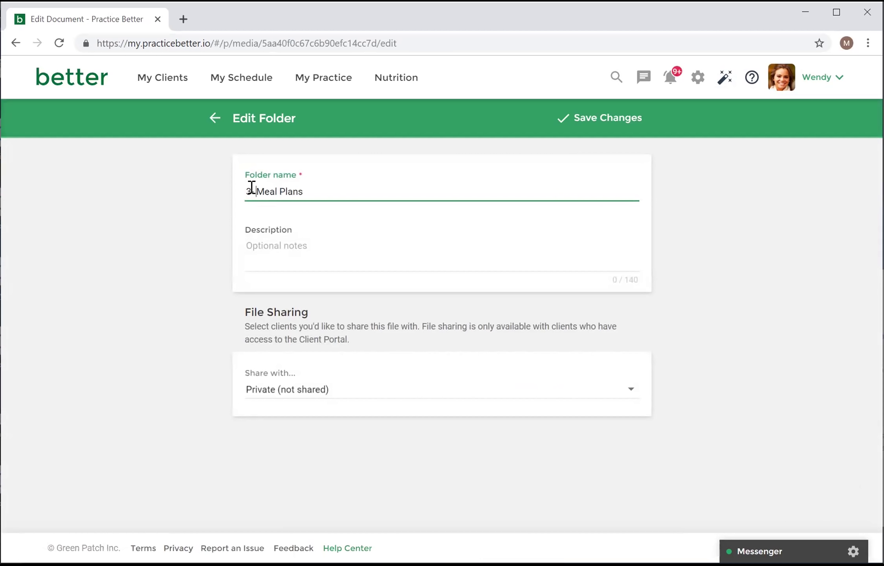
pyautogui.click(598, 118)
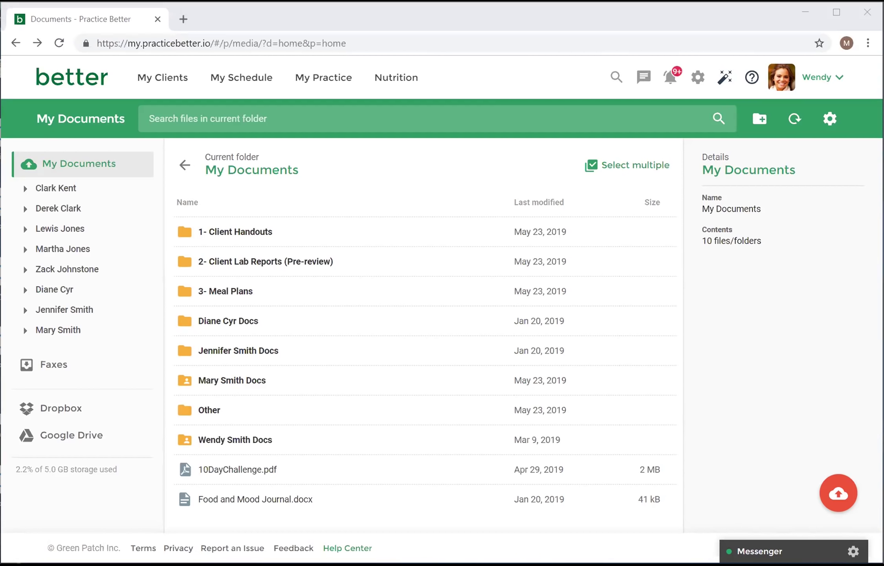
# Step: Upload The Kitchen Cleanout Guide from the local Demo Docs folder, with 1- Client Handouts as the destination folder
pyautogui.click(839, 495)
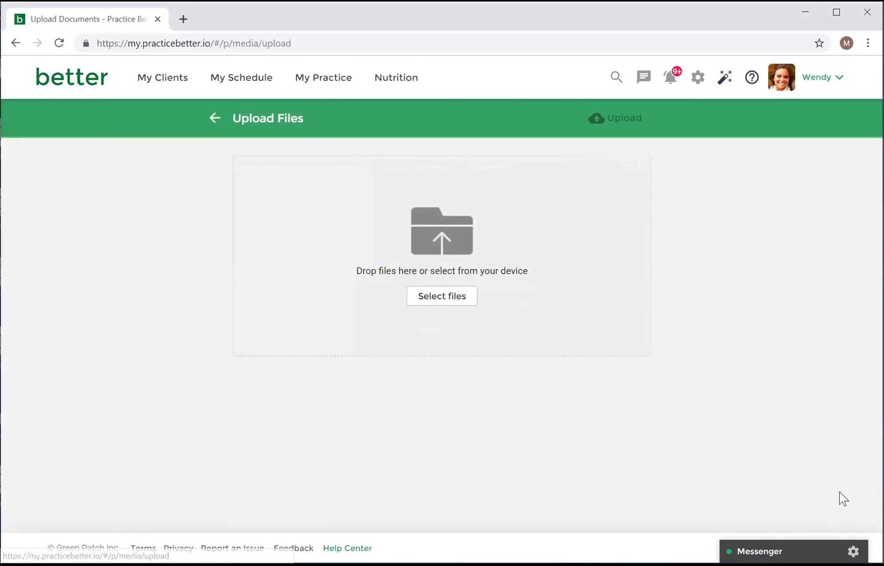
pyautogui.click(457, 303)
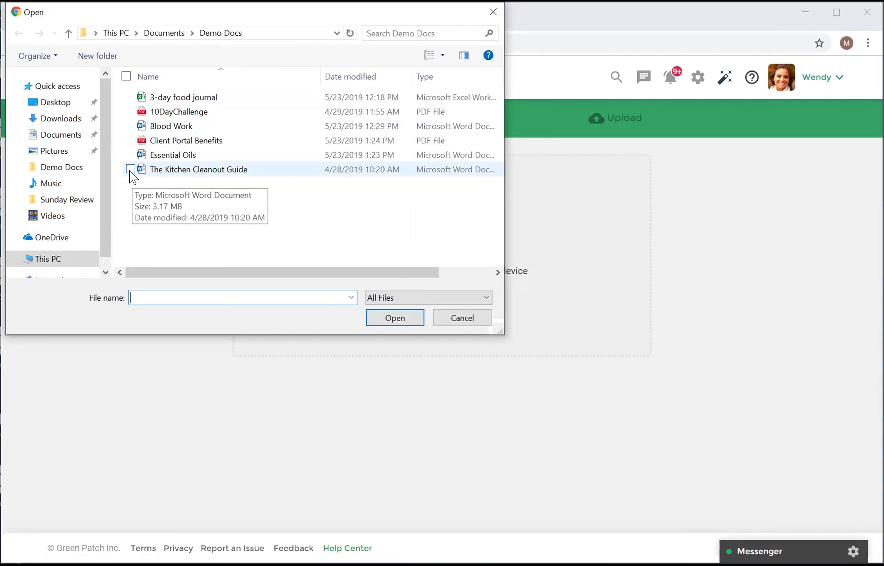
pyautogui.click(131, 170)
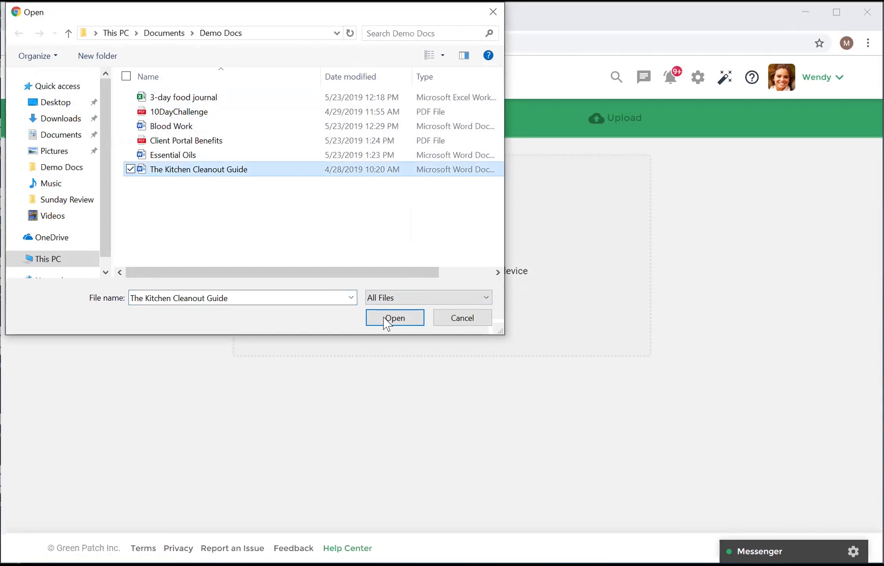
pyautogui.click(398, 323)
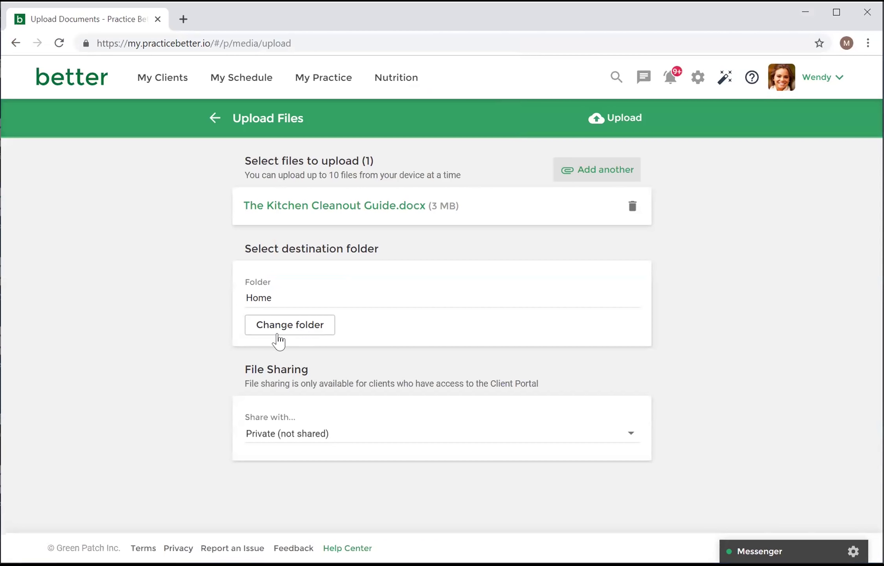
pyautogui.click(293, 325)
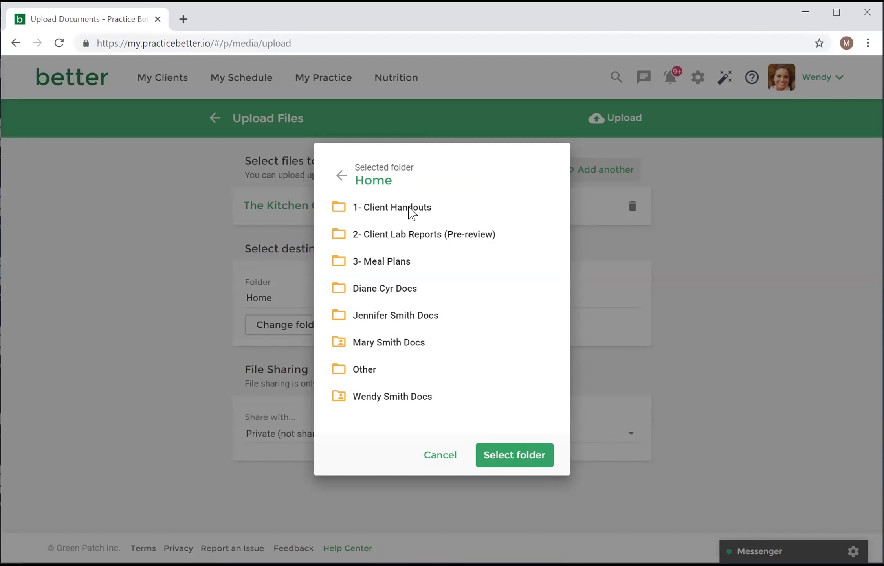
pyautogui.click(410, 213)
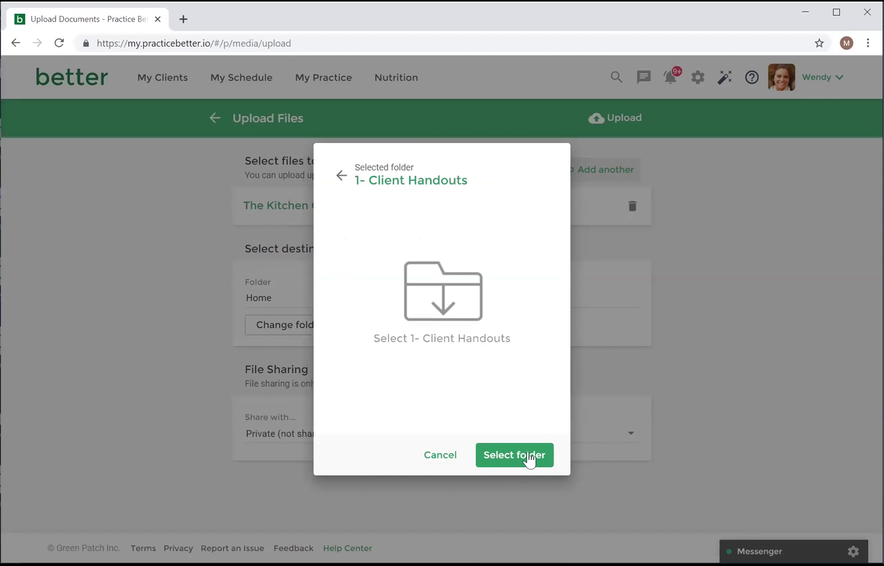
pyautogui.click(530, 458)
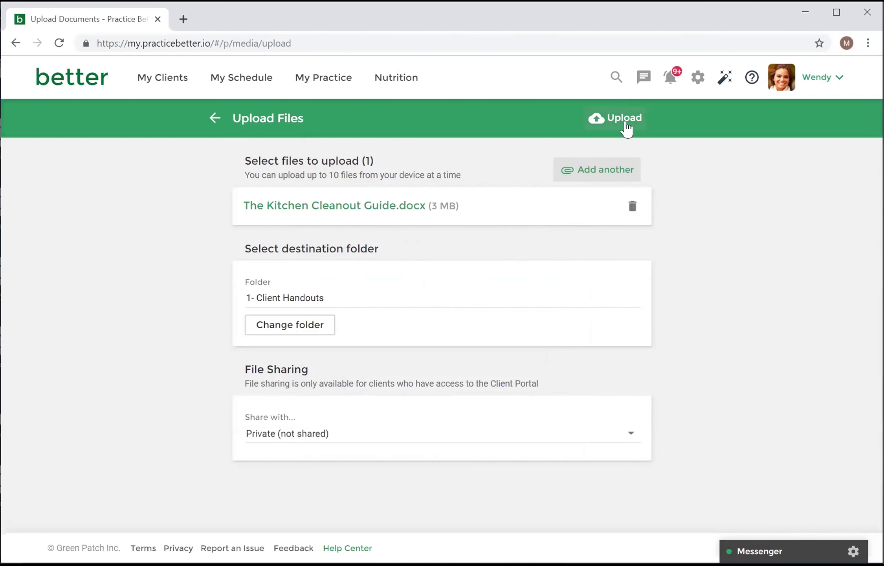
pyautogui.click(627, 127)
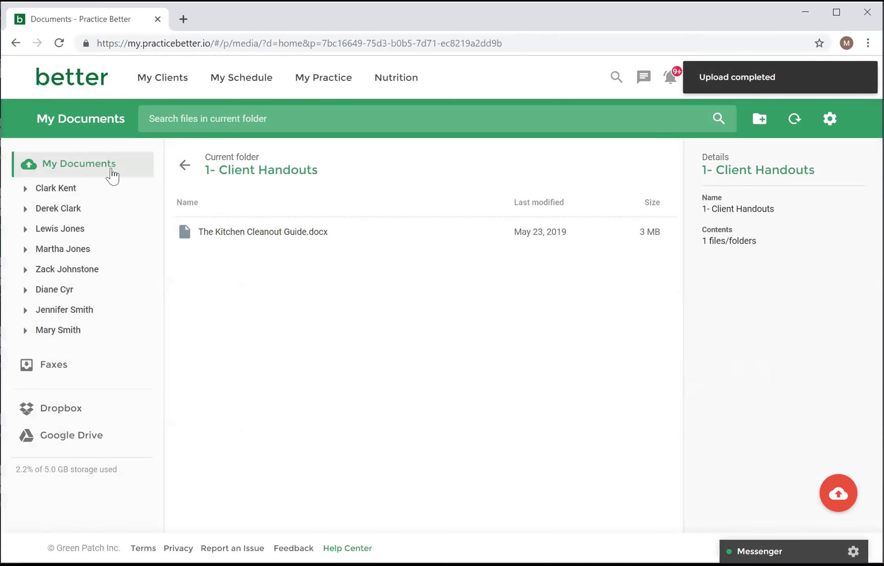
# Step: Open the 1- Client Handouts folder from My Documents and preview the contents of The Kitchen Cleanout Guide.docx
pyautogui.click(112, 173)
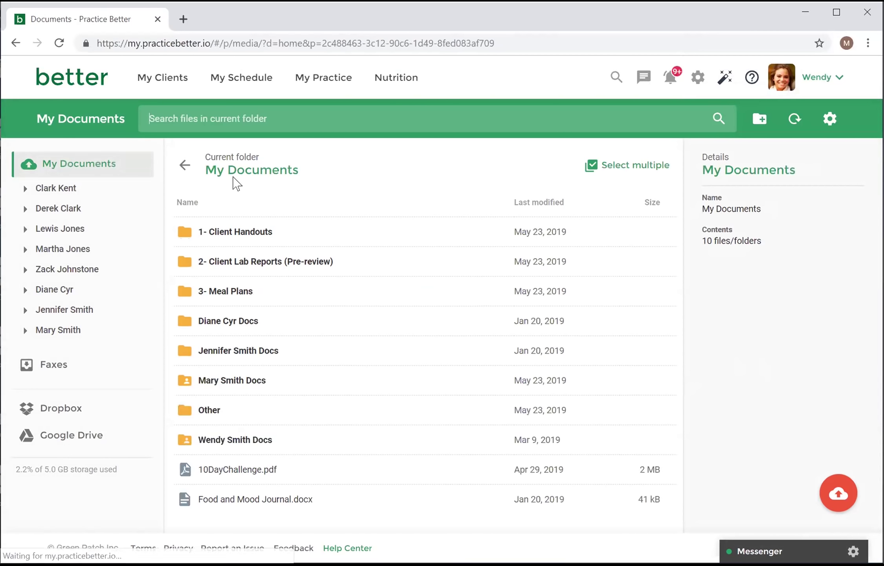
pyautogui.doubleClick(243, 235)
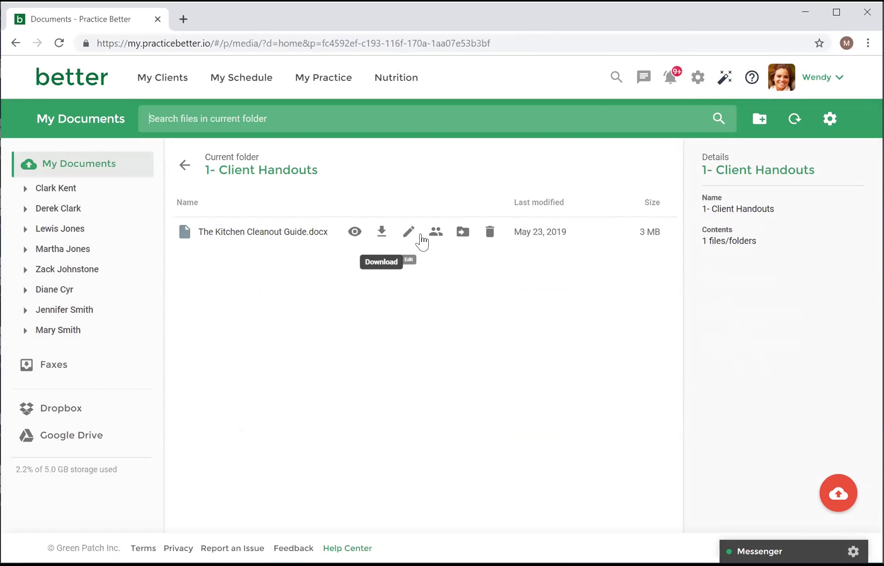
pyautogui.click(356, 231)
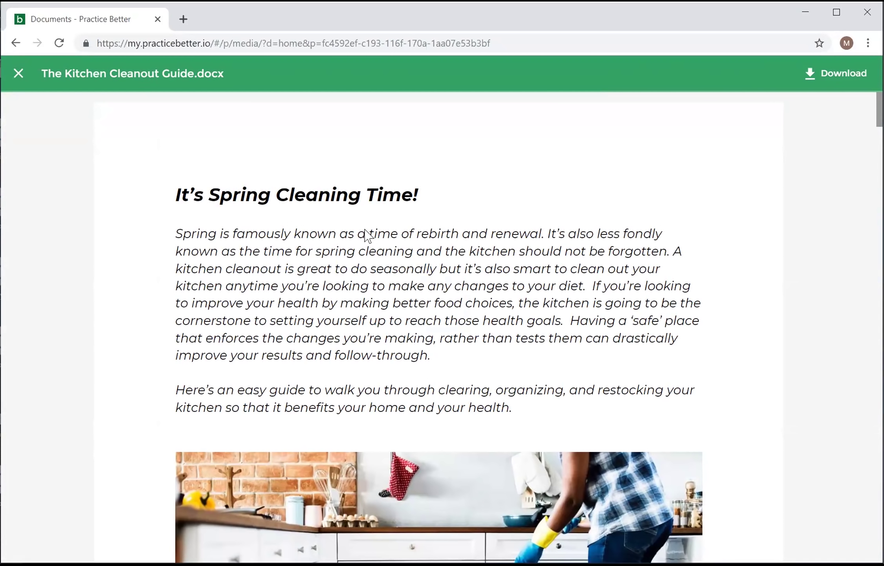
pyautogui.scroll(-1, 282, 289)
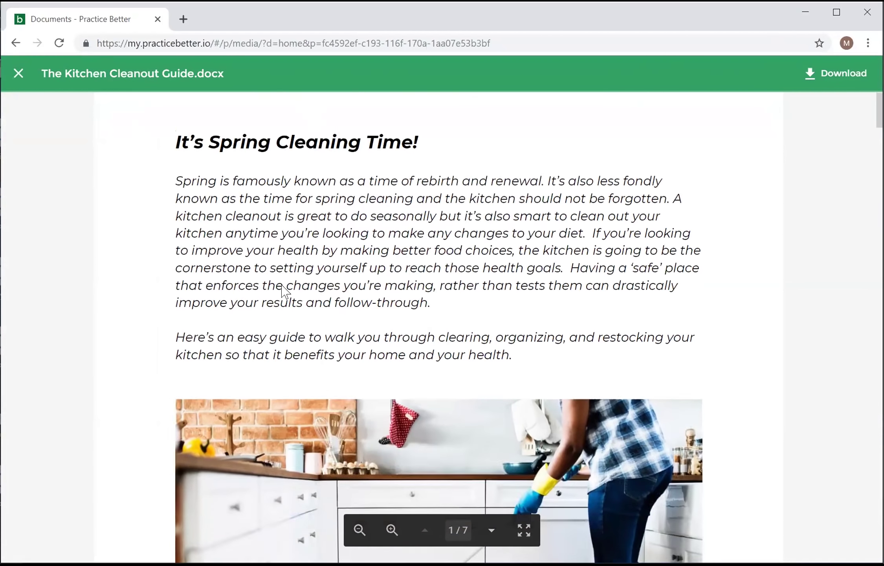
pyautogui.scroll(-12, 283, 292)
pyautogui.scroll(13, 282, 292)
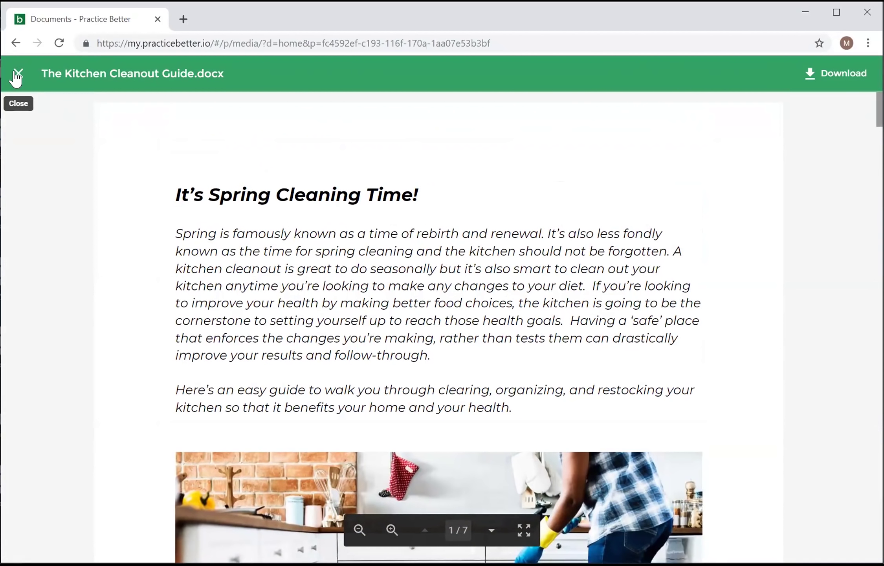
pyautogui.click(17, 73)
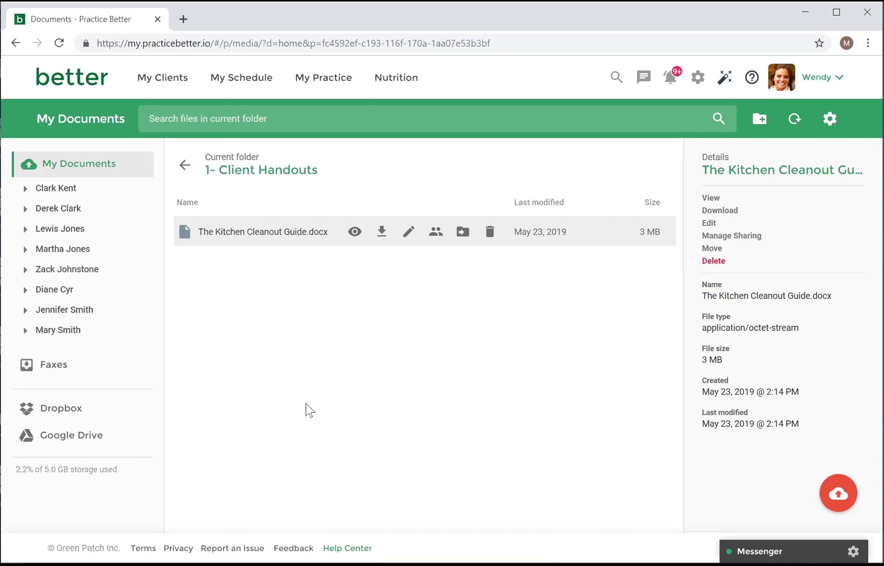
# Step: Upload the 10DayChallenge PDF from the local Demo Docs folder into the 1- Client Handouts folder
pyautogui.click(839, 495)
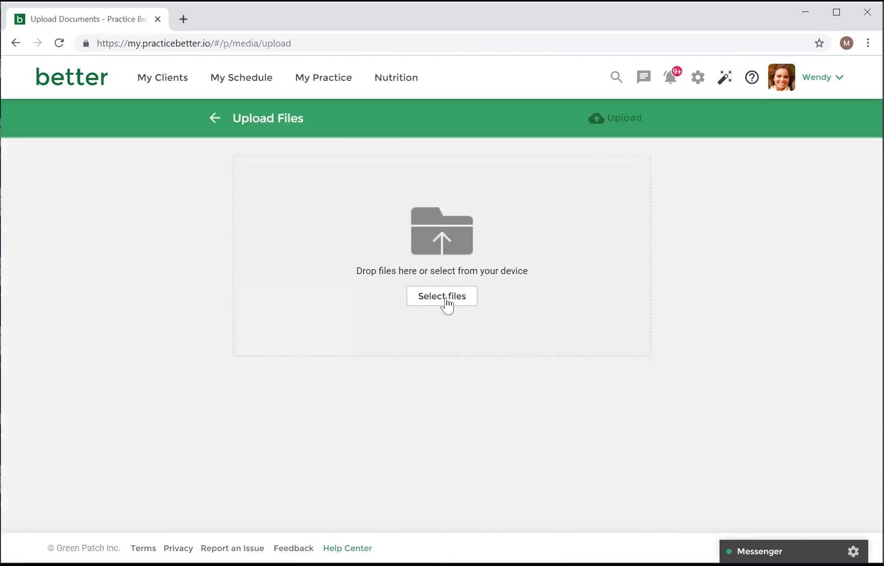
pyautogui.click(451, 302)
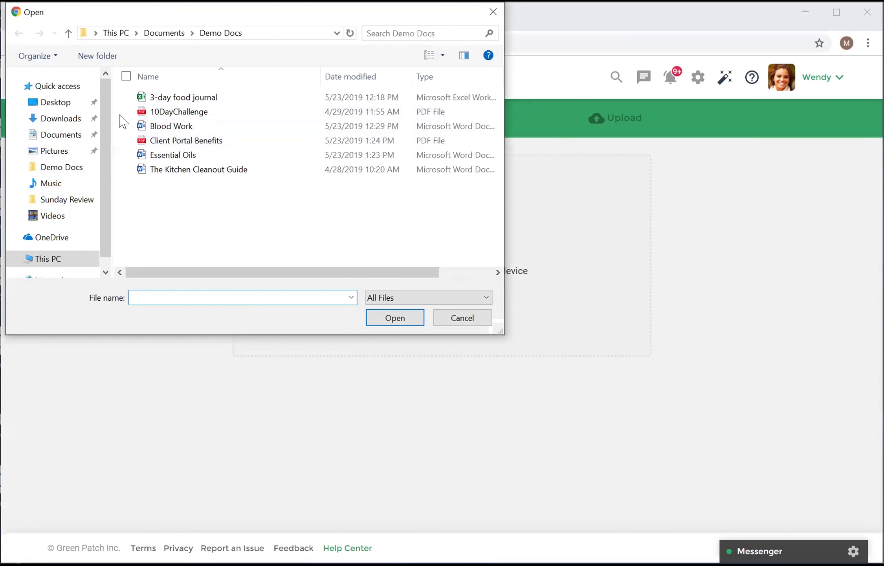
pyautogui.click(134, 114)
pyautogui.click(409, 320)
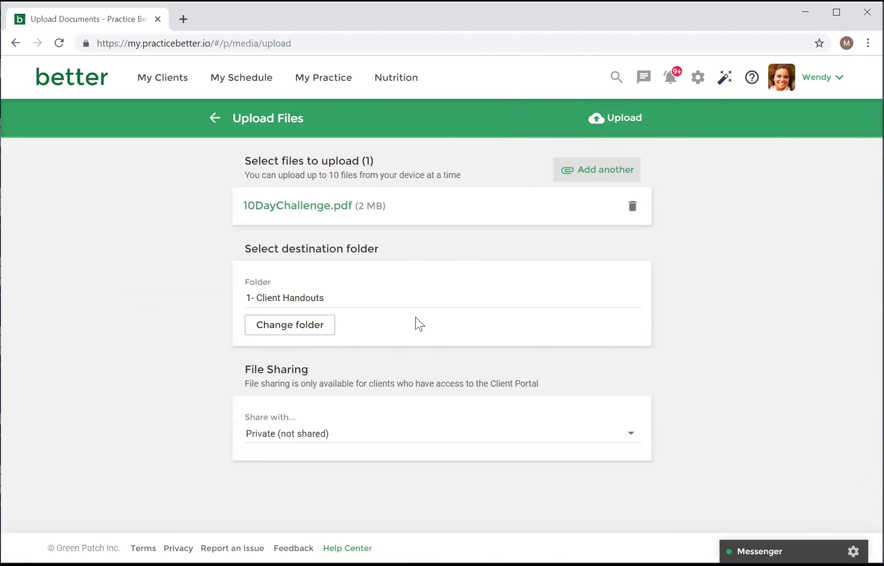
pyautogui.click(625, 117)
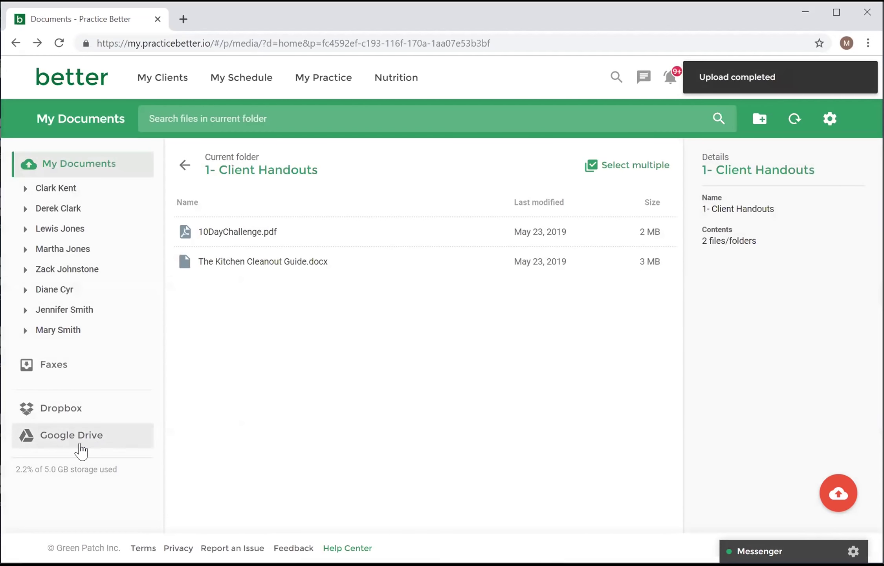
# Step: Review the Dropbox and Google Drive links under Document Management & Sharing in the 3rd Party Integration settings
pyautogui.click(184, 167)
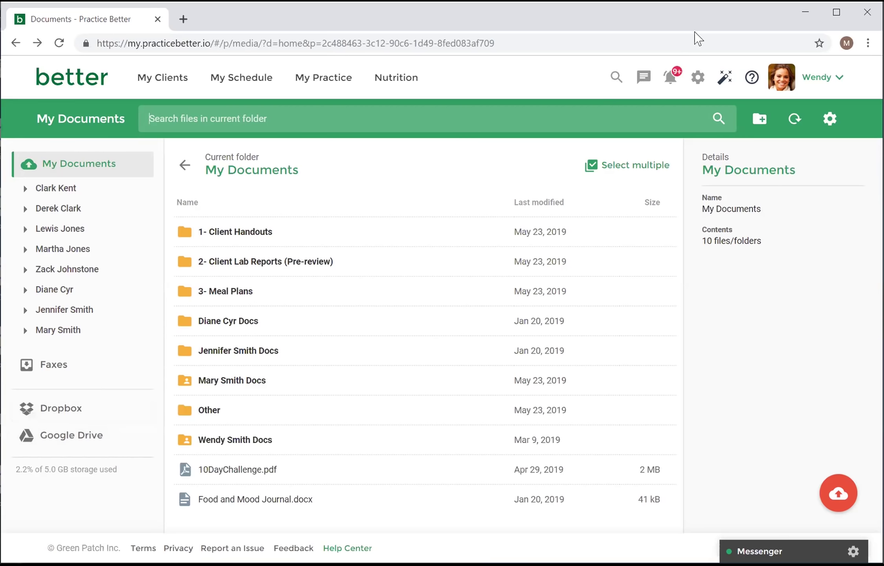
pyautogui.click(696, 81)
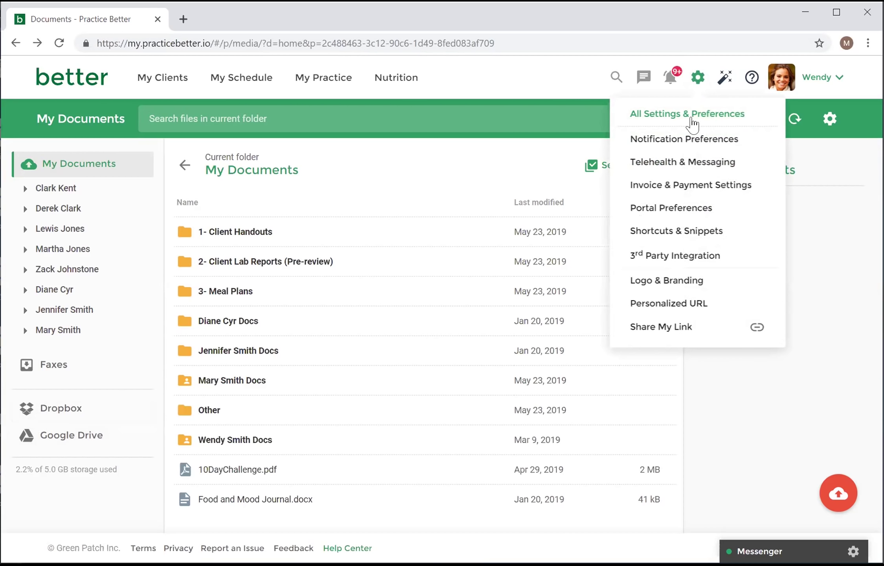
pyautogui.click(732, 262)
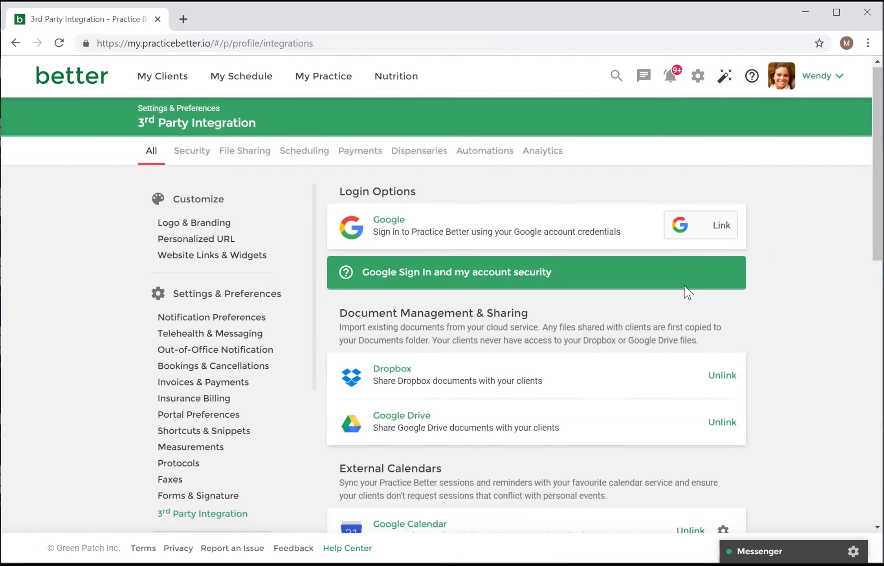
pyautogui.scroll(-3, 686, 292)
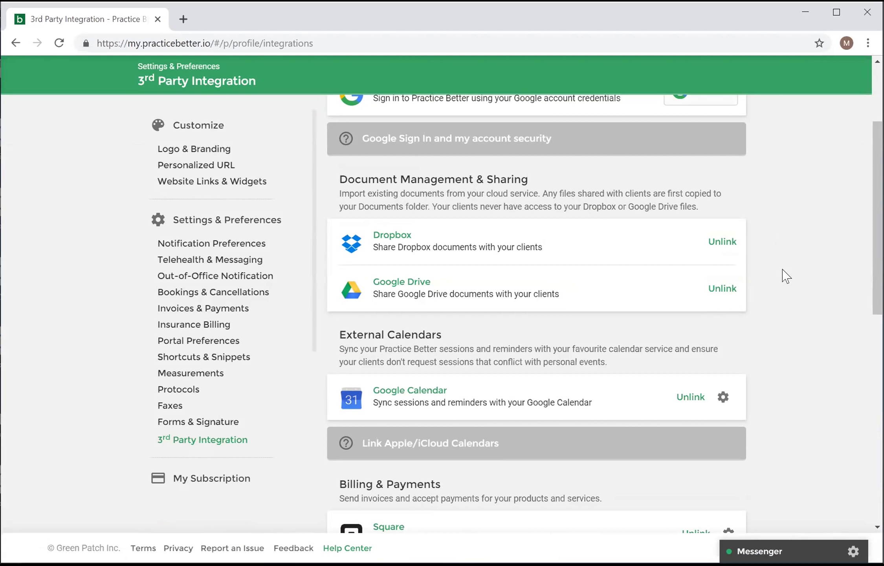
pyautogui.scroll(3, 809, 281)
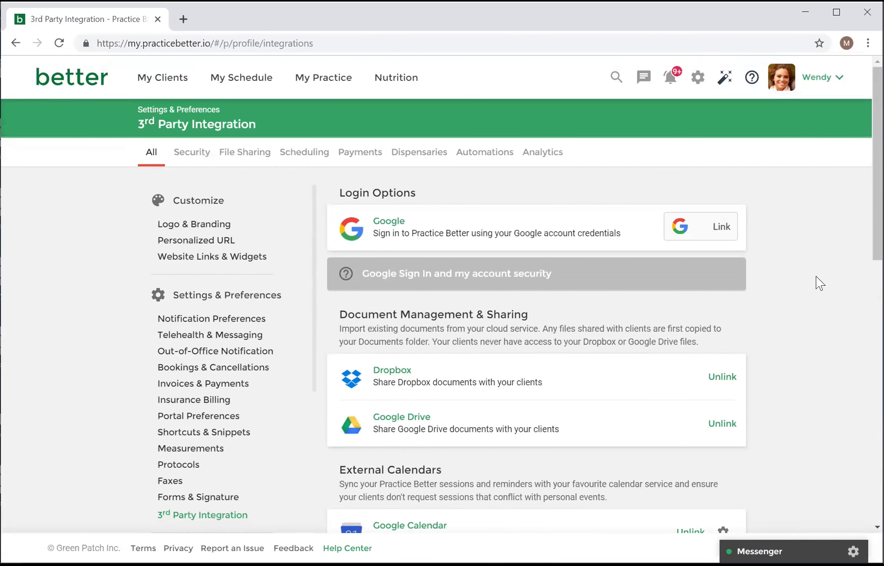
# Step: Import Blood Work.xlsx from Dropbox into the Home folder of the practice's documents without sharing it with any client
pyautogui.click(333, 84)
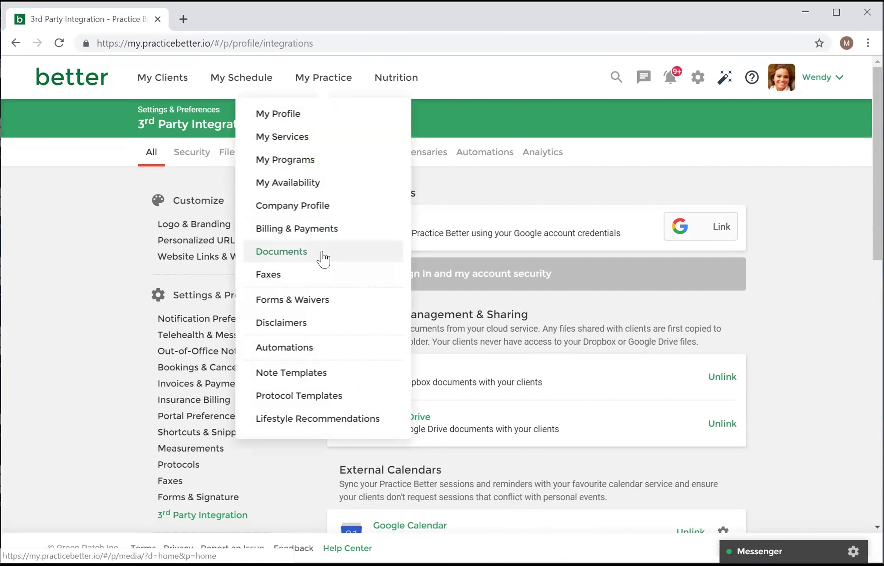
pyautogui.click(343, 258)
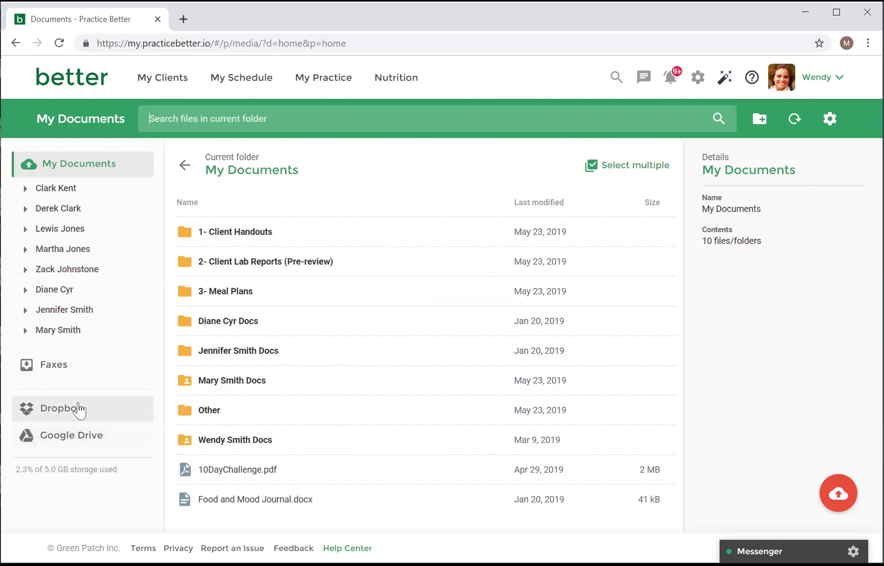
pyautogui.click(108, 416)
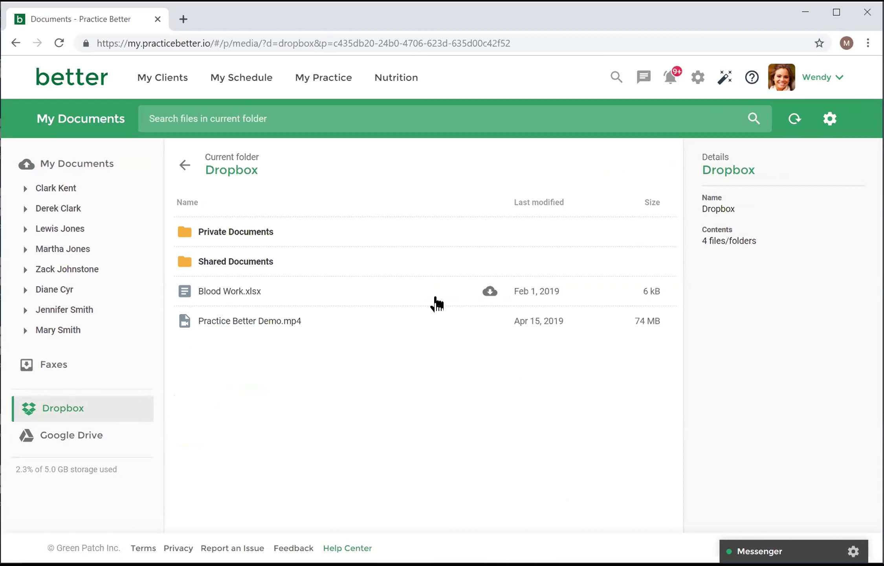
pyautogui.click(491, 293)
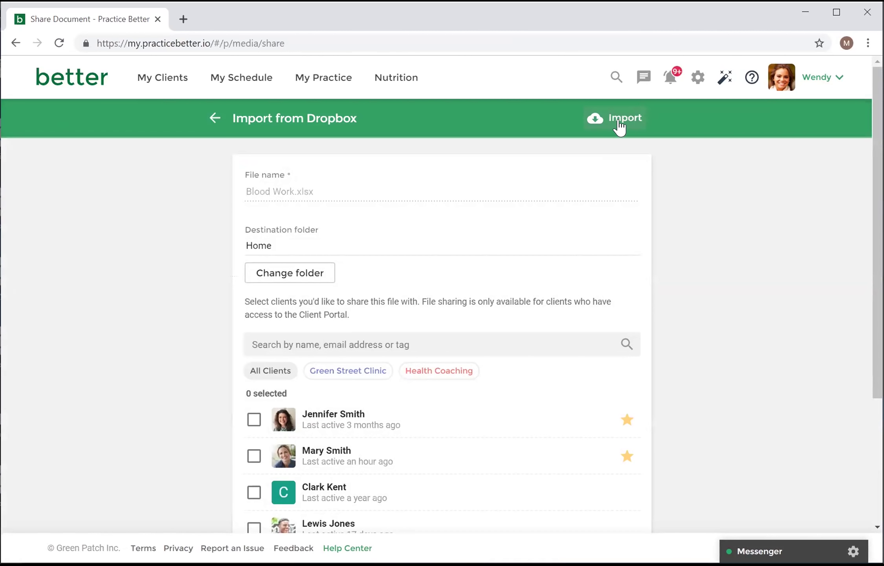
pyautogui.click(619, 125)
pyautogui.click(554, 348)
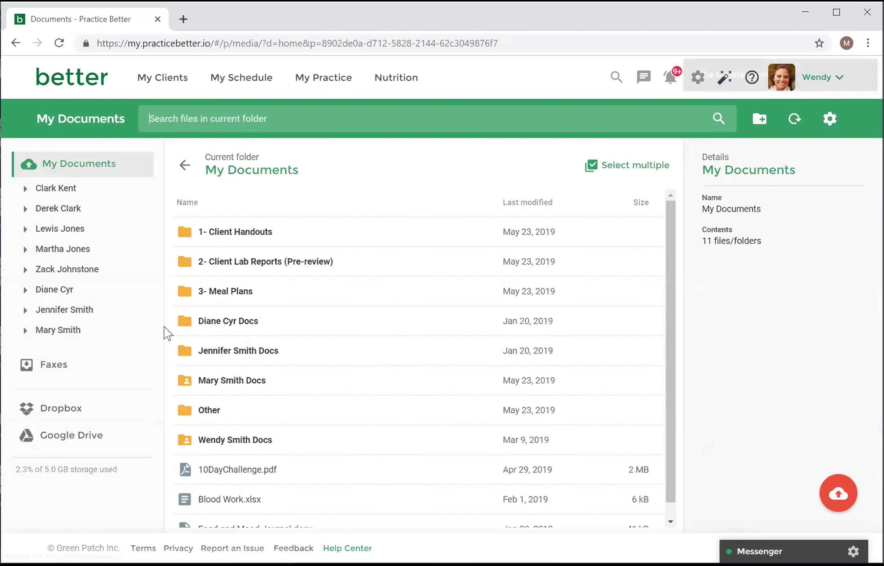
# Step: Import Importance of Water from Google Drive as a Microsoft Word (.docx) file into the 1- Client Handouts folder
pyautogui.click(99, 444)
pyautogui.click(103, 436)
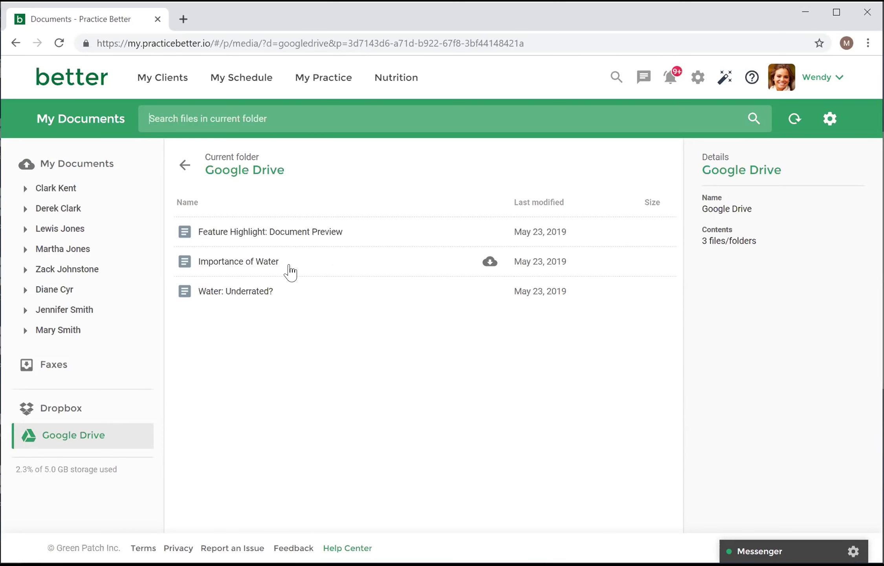
pyautogui.click(489, 263)
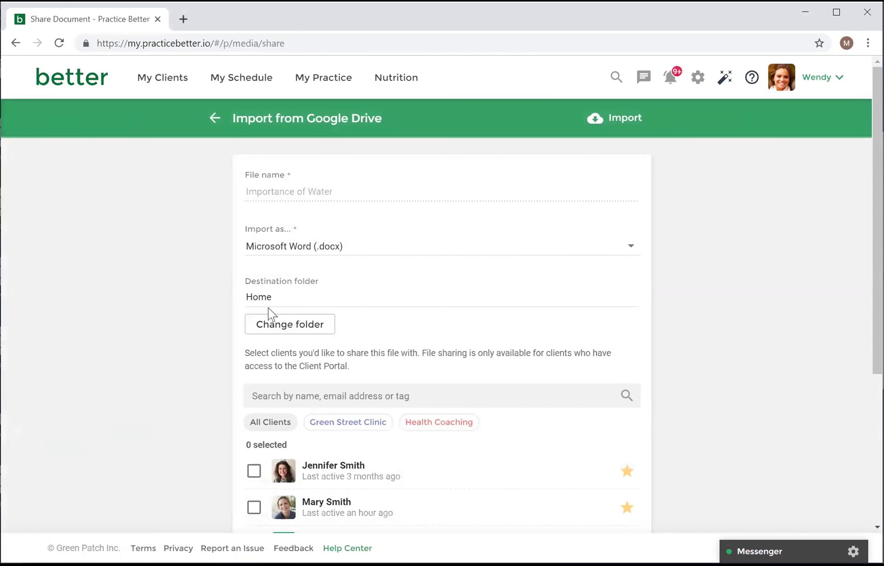
pyautogui.click(293, 331)
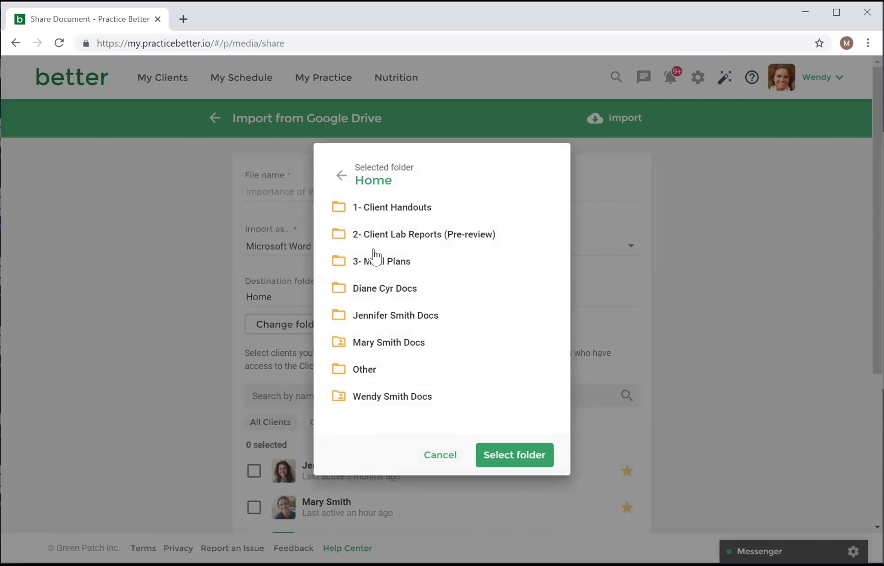
pyautogui.click(391, 208)
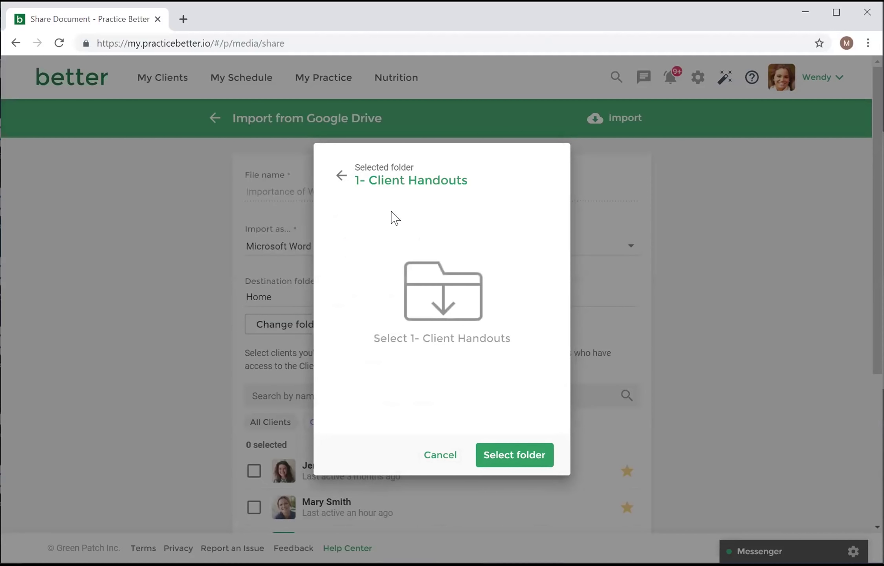
pyautogui.click(500, 456)
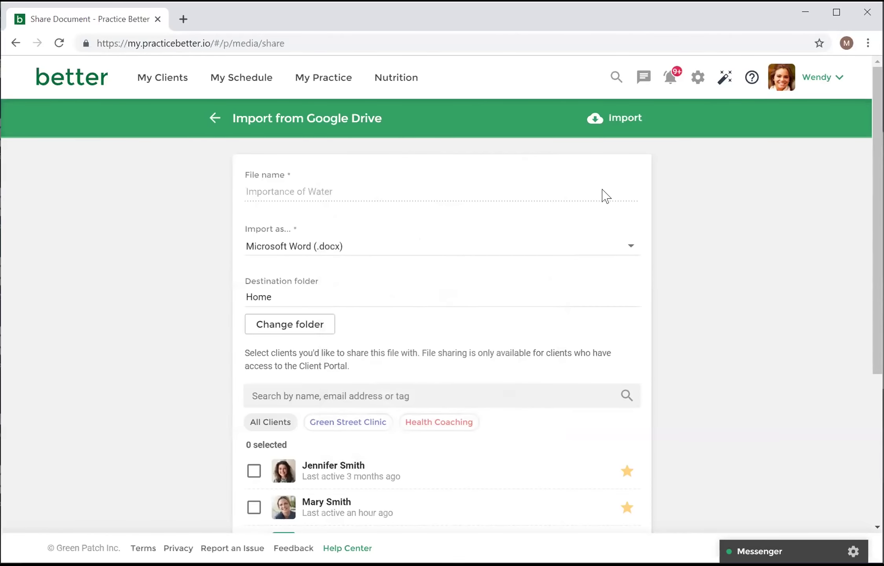
pyautogui.click(626, 118)
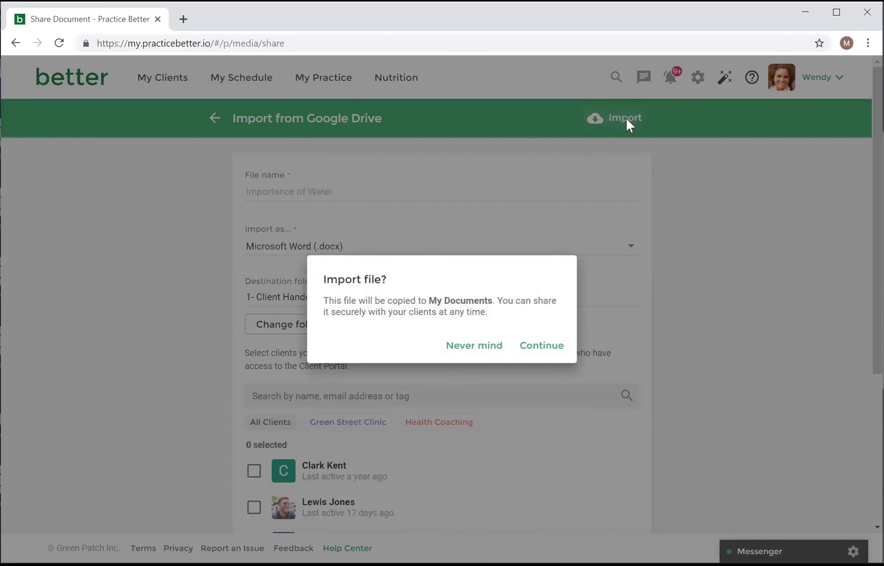
pyautogui.click(542, 346)
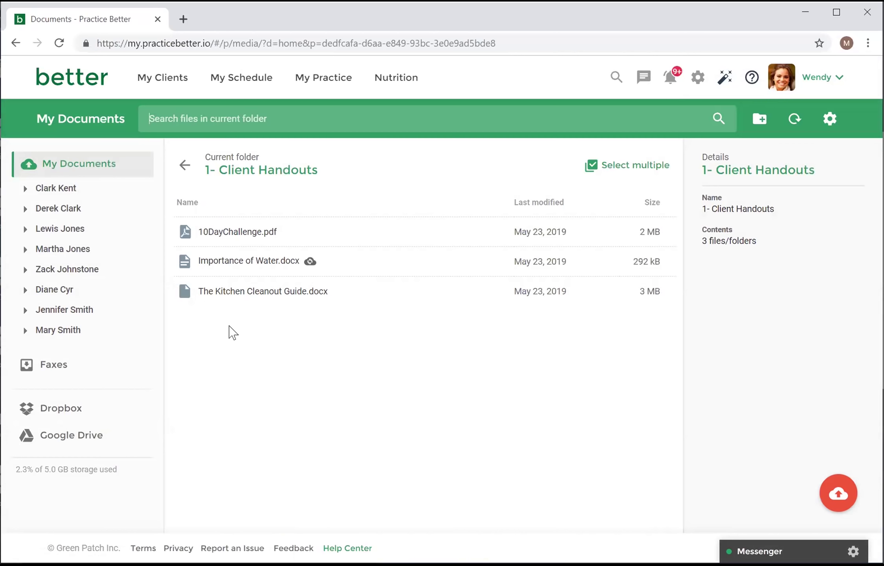
pyautogui.click(182, 173)
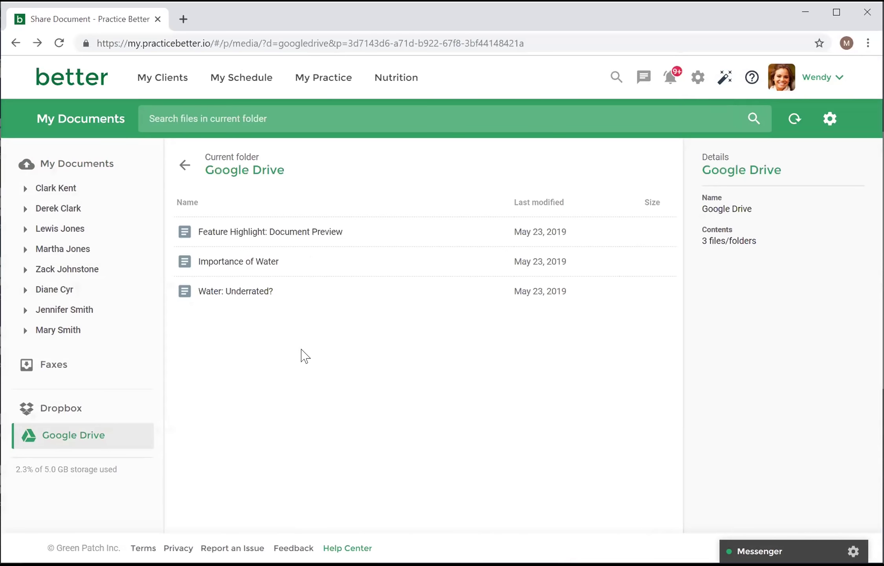
# Step: Share 10DayChallenge.pdf in My Documents with a specific client, selecting only the first client listed
pyautogui.click(117, 172)
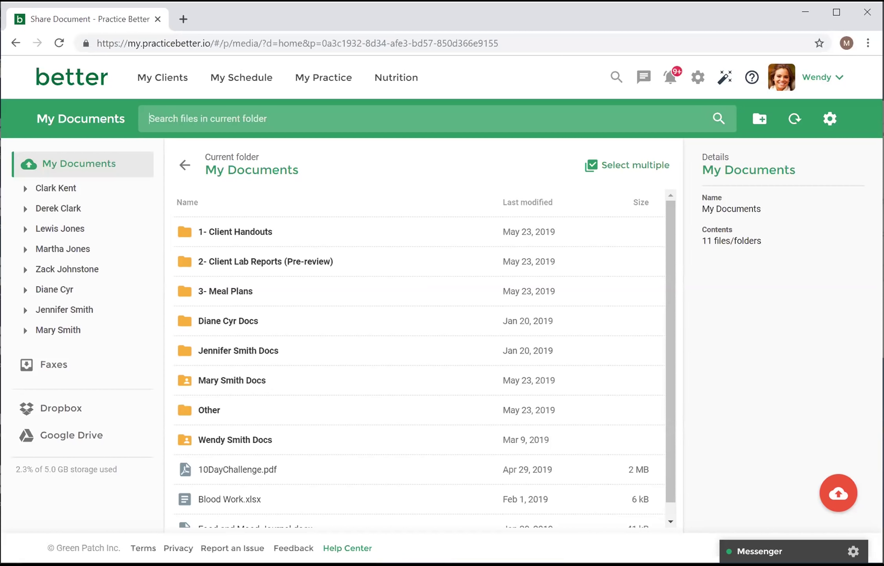
pyautogui.scroll(-1, 292, 349)
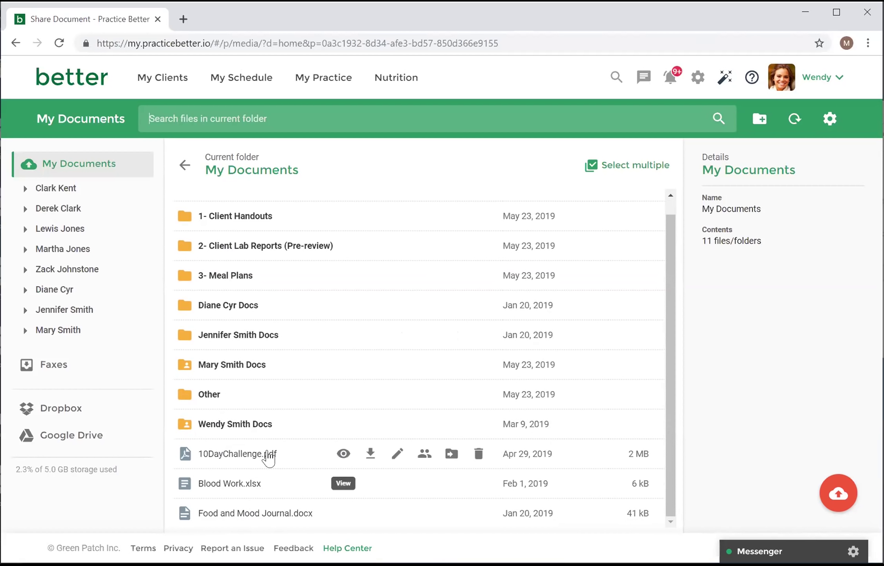
pyautogui.click(424, 458)
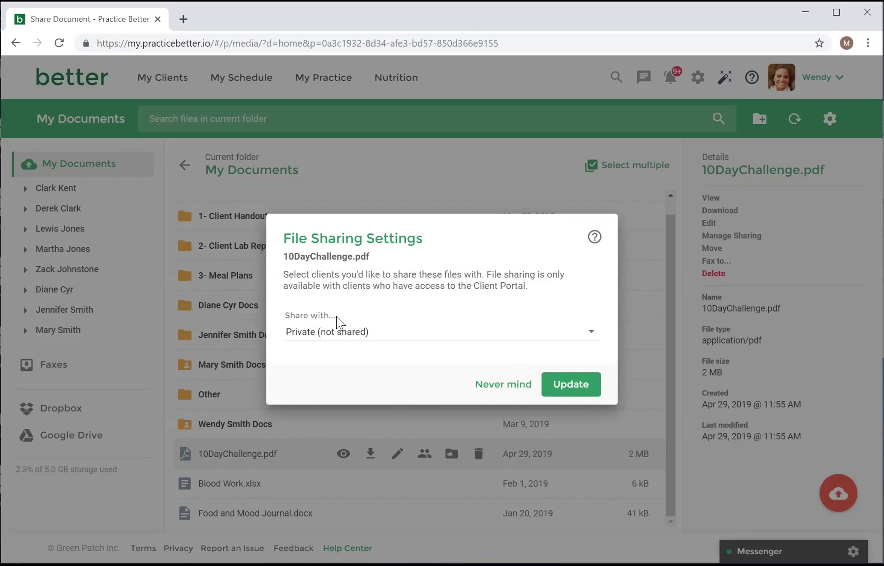
pyautogui.click(358, 332)
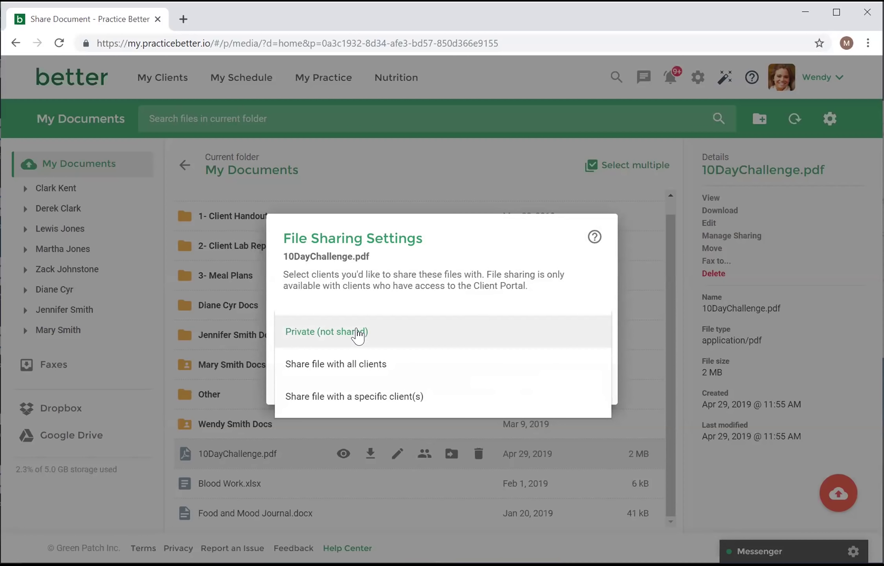
pyautogui.click(378, 408)
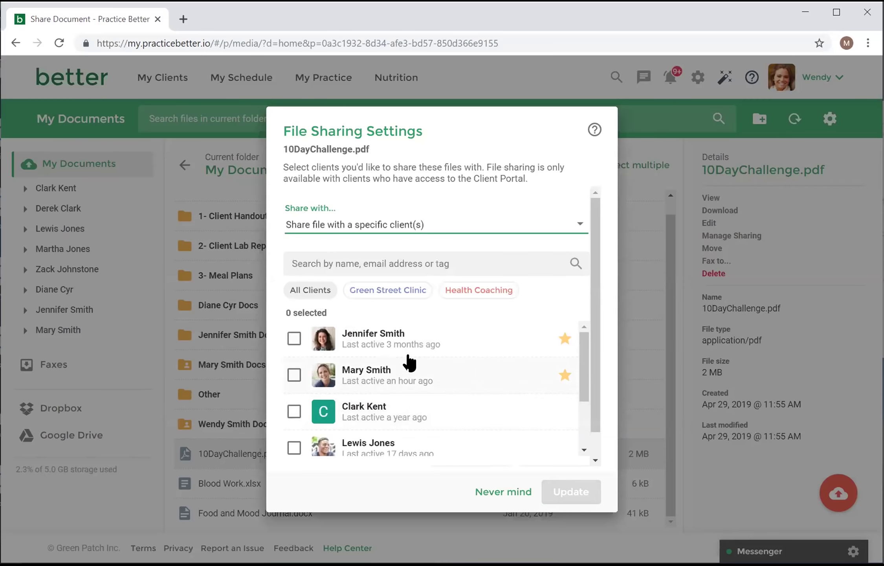
pyautogui.scroll(-2, 409, 362)
pyautogui.scroll(2, 424, 393)
pyautogui.scroll(-2, 348, 381)
pyautogui.scroll(-1, 366, 432)
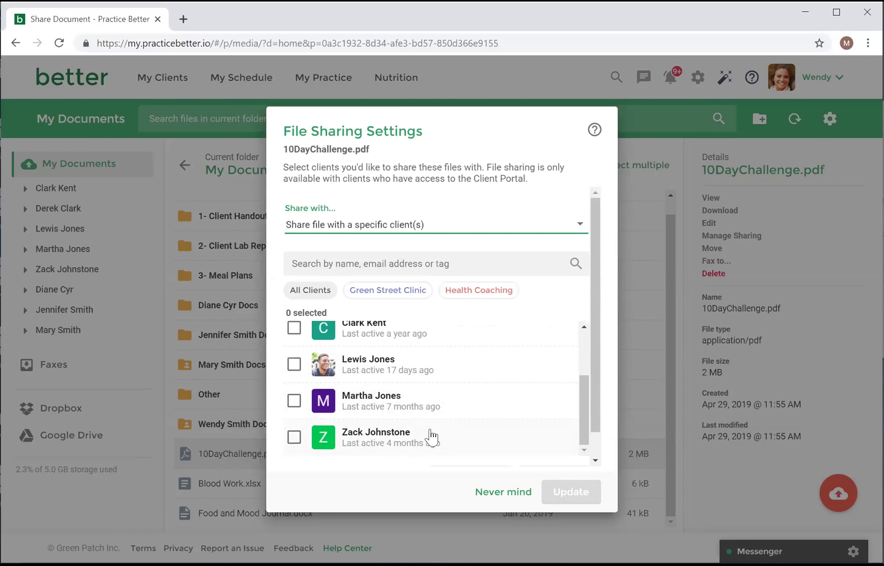
pyautogui.scroll(2, 432, 437)
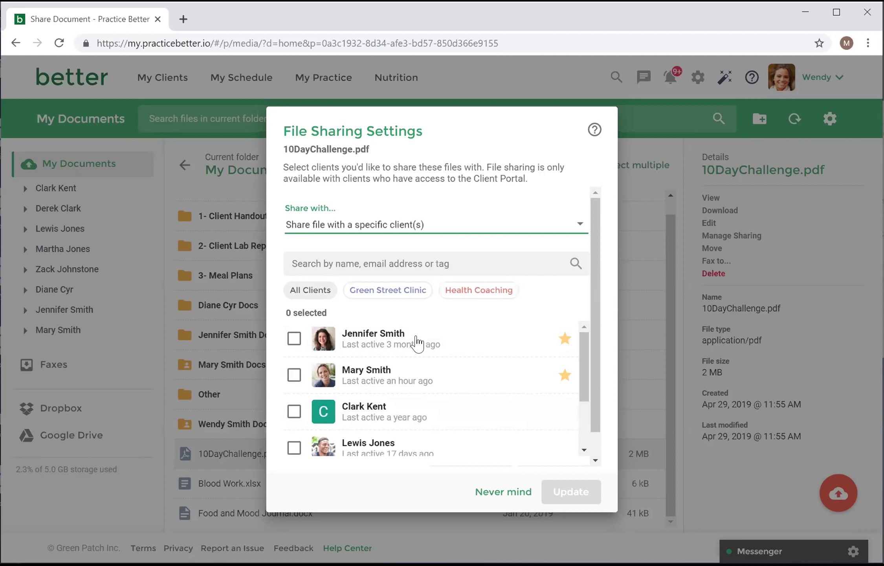
pyautogui.click(295, 339)
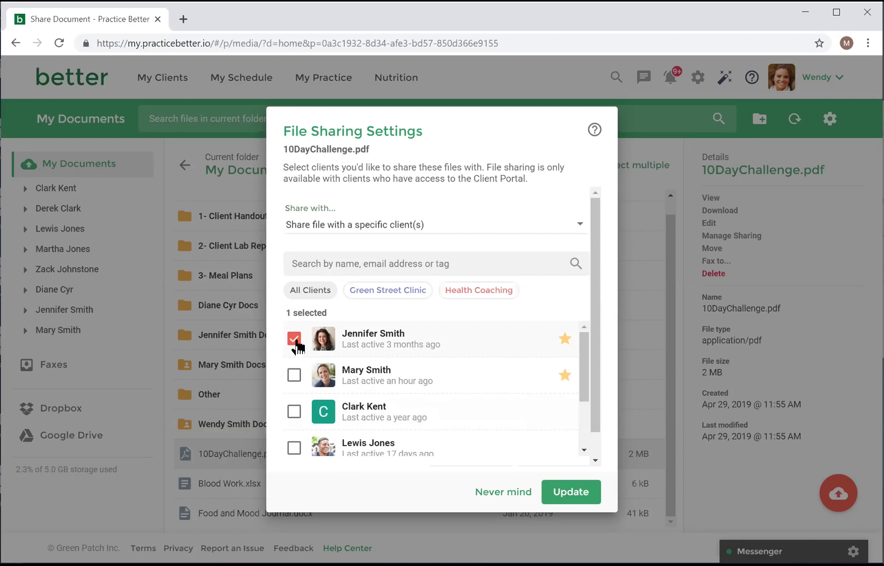
pyautogui.click(578, 491)
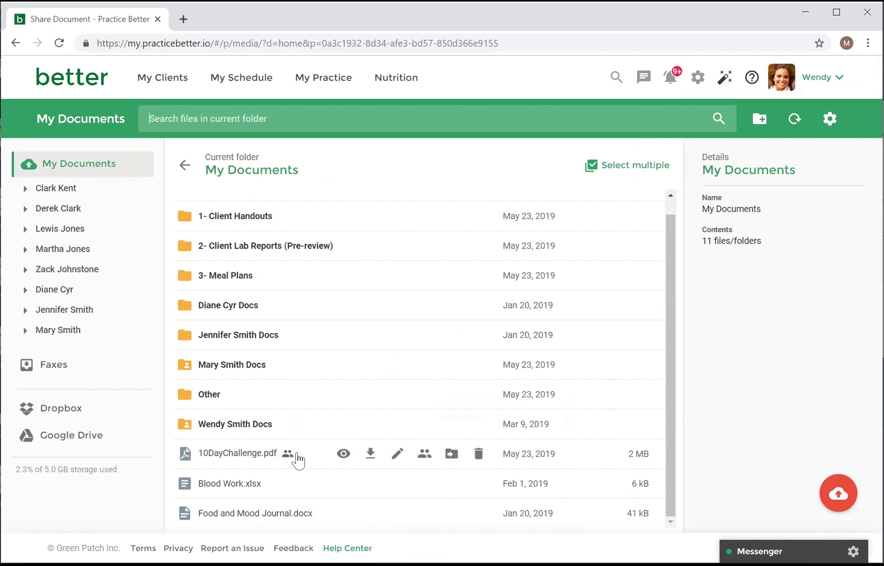
# Step: Extend the sharing of 10DayChallenge.pdf to the second and third listed clients and view who it is shared with
pyautogui.click(425, 455)
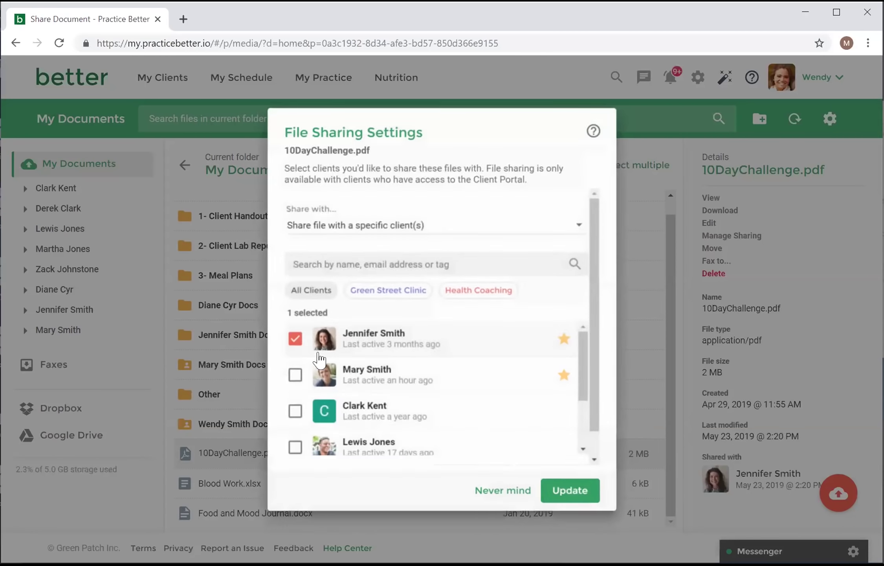
pyautogui.click(295, 376)
pyautogui.click(294, 412)
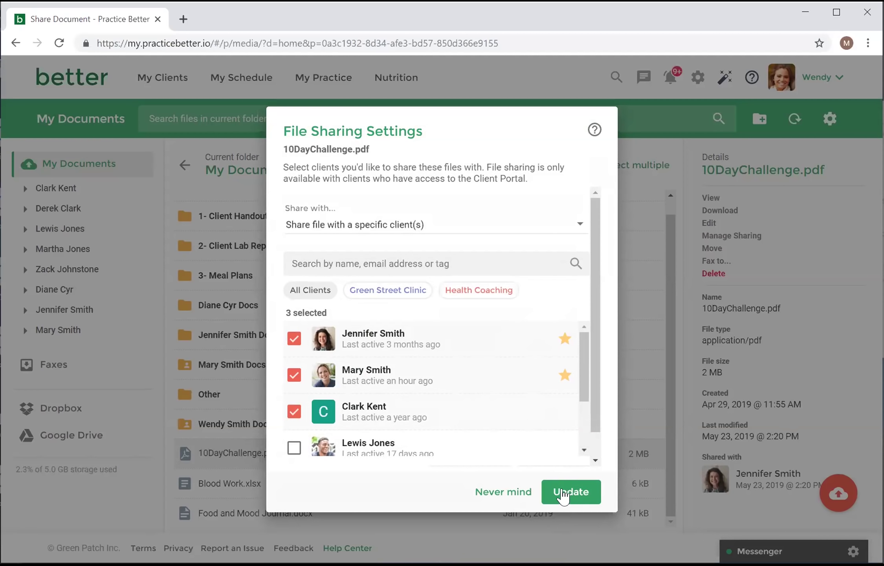
pyautogui.click(563, 495)
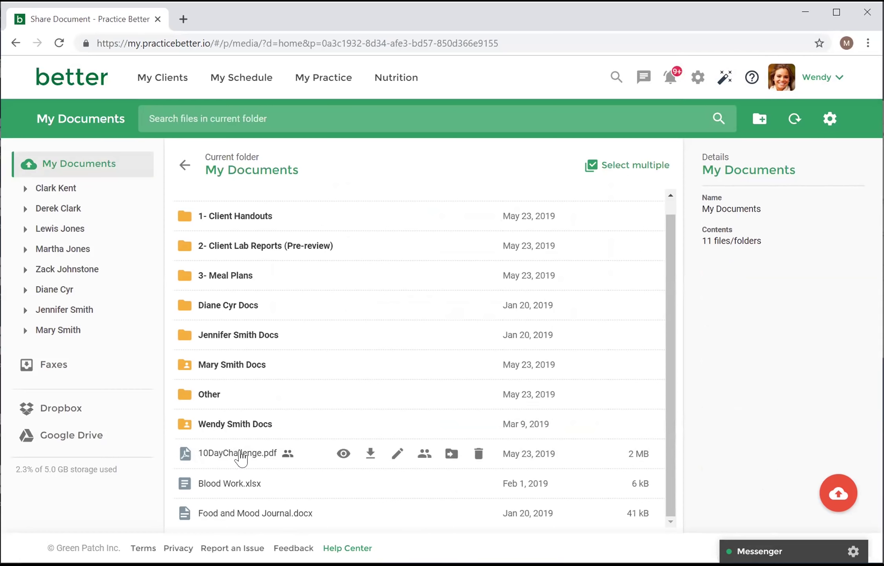
pyautogui.click(241, 456)
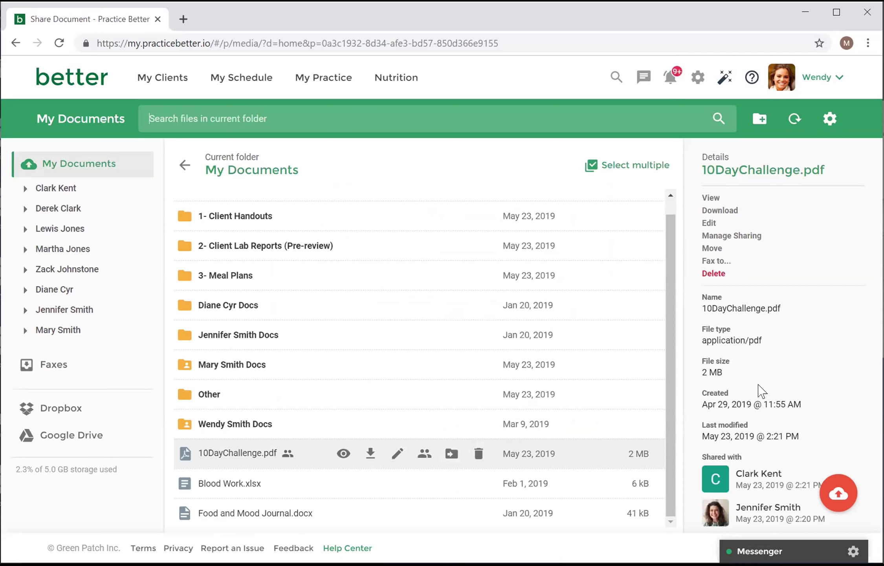
pyautogui.scroll(-3, 809, 328)
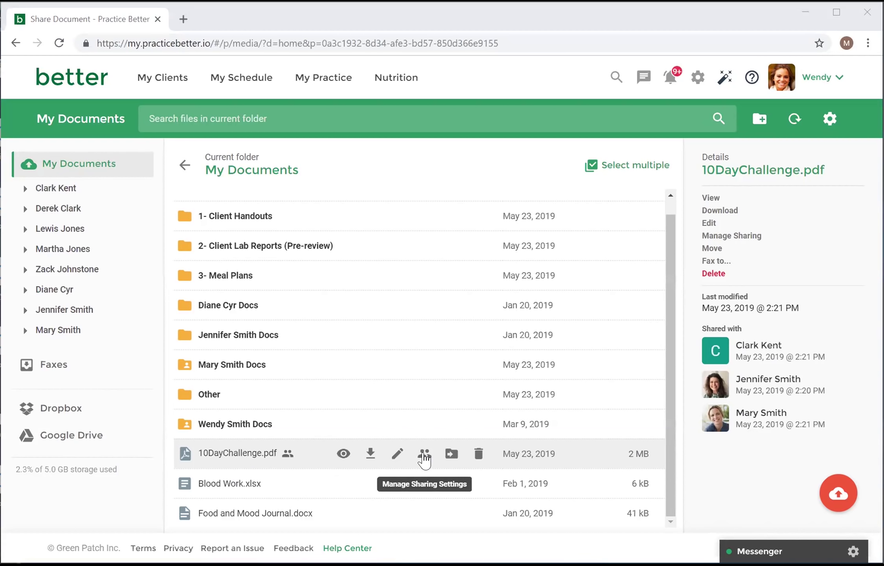
# Step: Stop sharing 10DayChallenge.pdf with the third listed client and check the file's sharing details
pyautogui.click(425, 455)
pyautogui.click(293, 413)
pyautogui.click(566, 493)
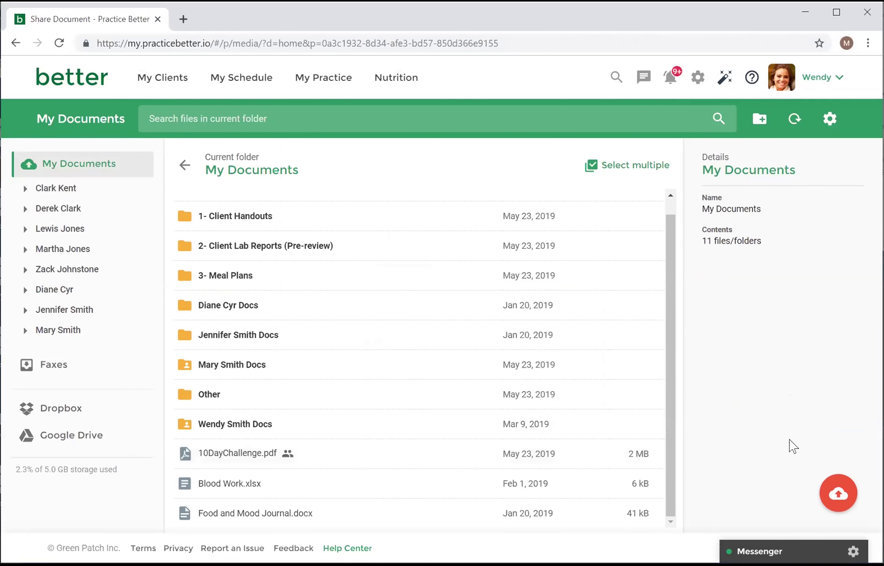
pyautogui.click(233, 454)
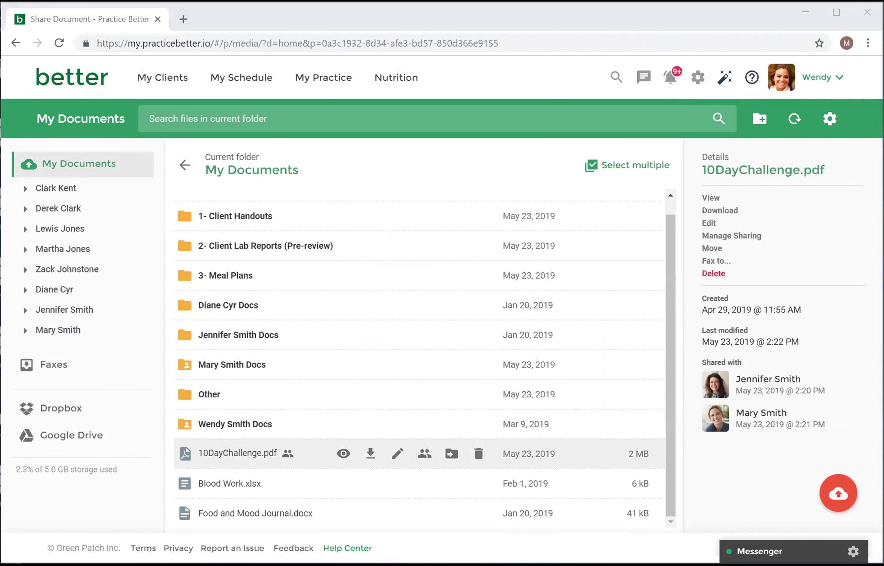
# Step: Share the Other folder, 10DayChallenge.pdf, Blood Work.xlsx and Food and Mood Journal.docx together with specific clients, including the second listed client
pyautogui.click(624, 167)
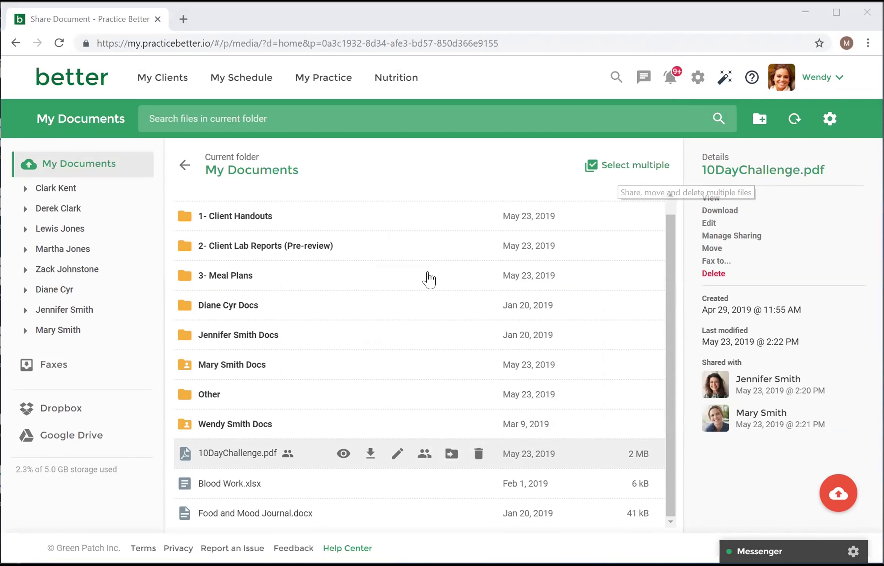
pyautogui.click(187, 513)
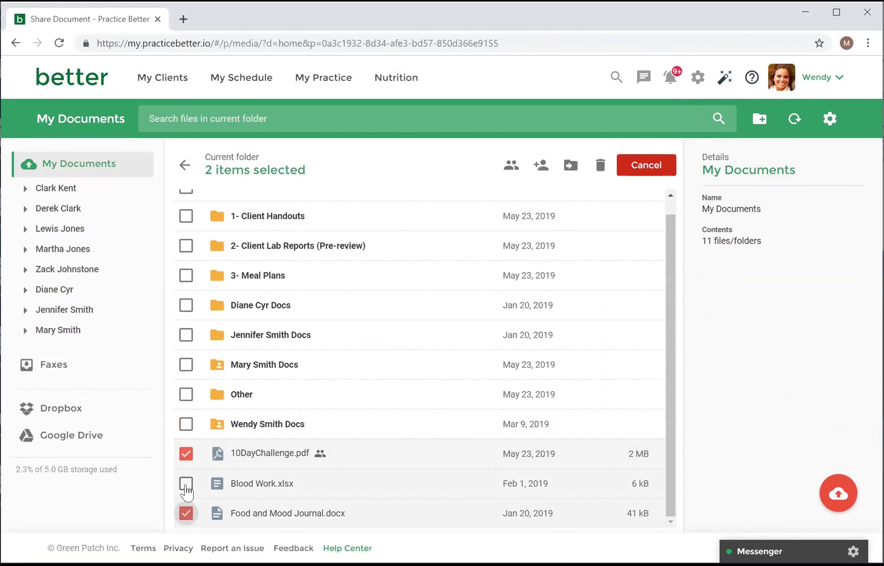
pyautogui.click(186, 484)
pyautogui.click(186, 395)
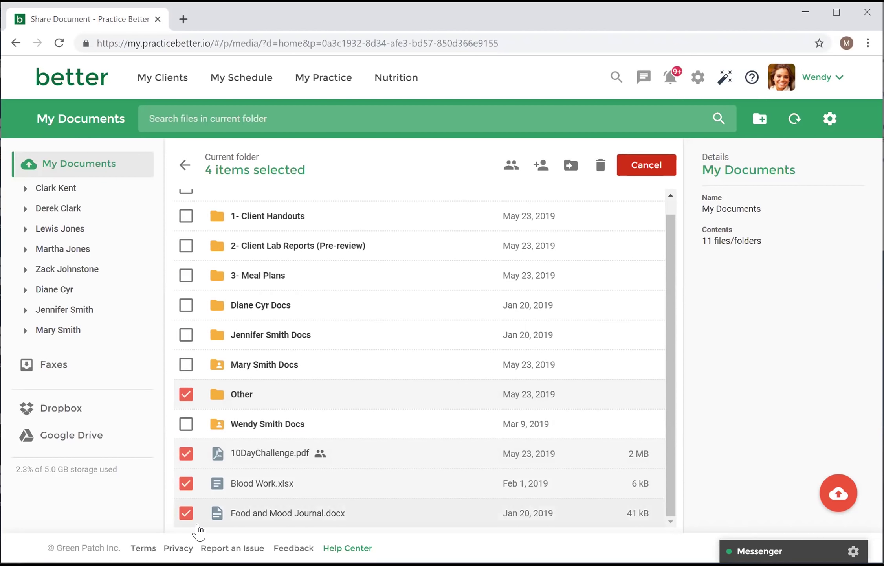
pyautogui.click(511, 167)
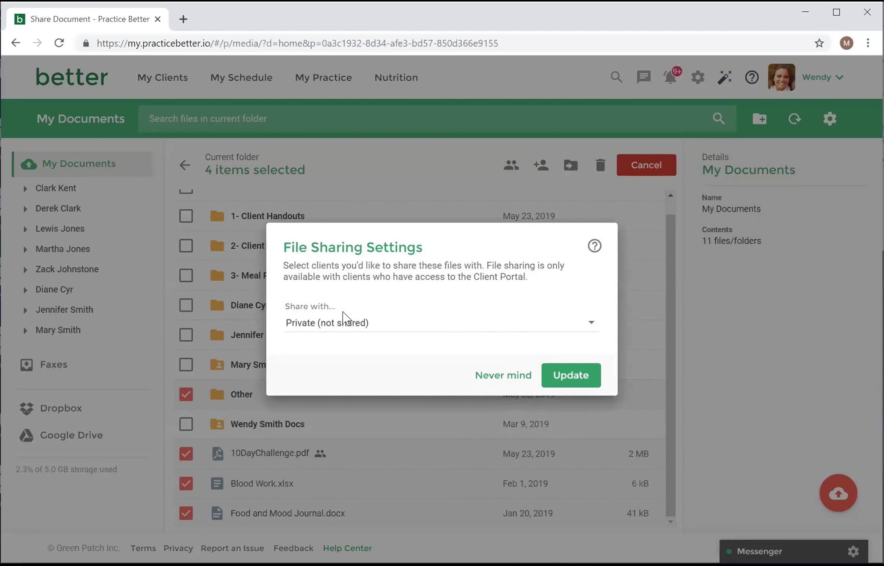
pyautogui.click(379, 329)
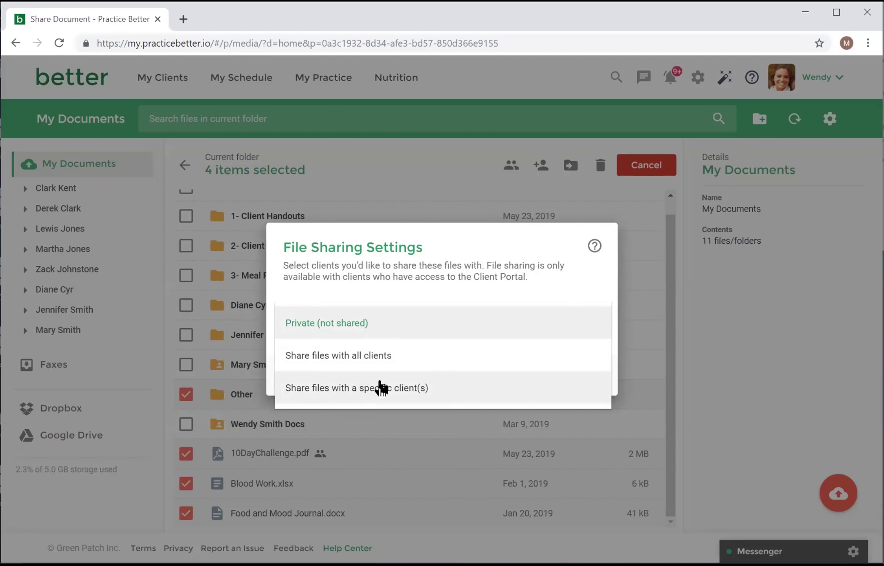
pyautogui.click(380, 388)
pyautogui.click(294, 357)
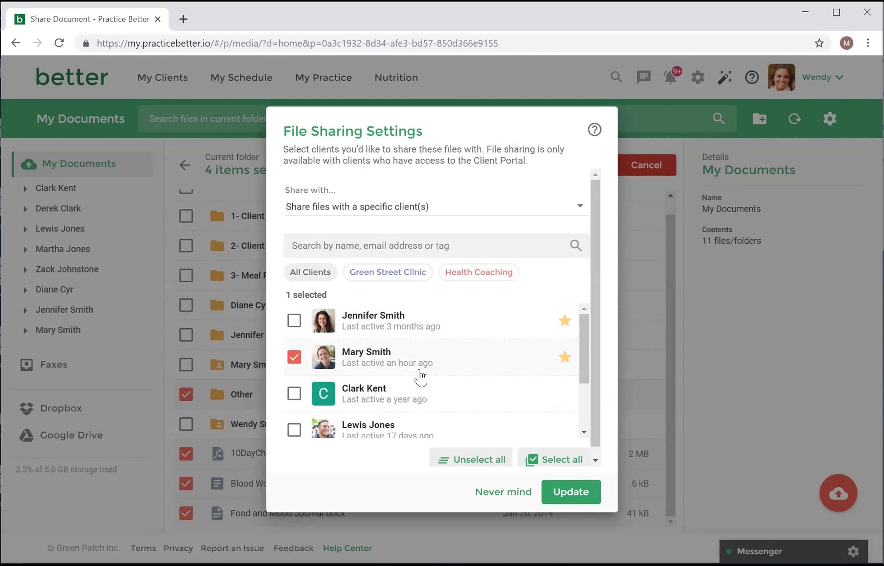
pyautogui.click(314, 409)
pyautogui.click(572, 493)
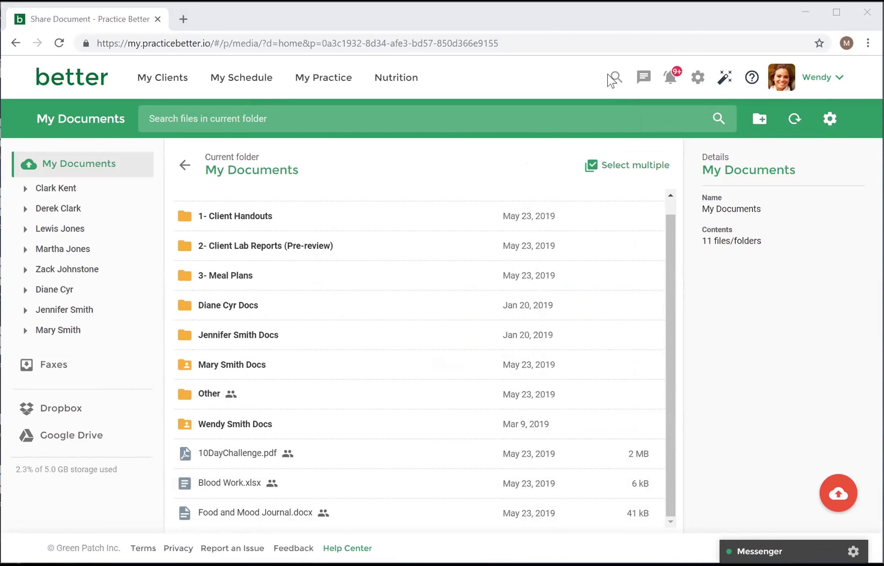
pyautogui.click(677, 83)
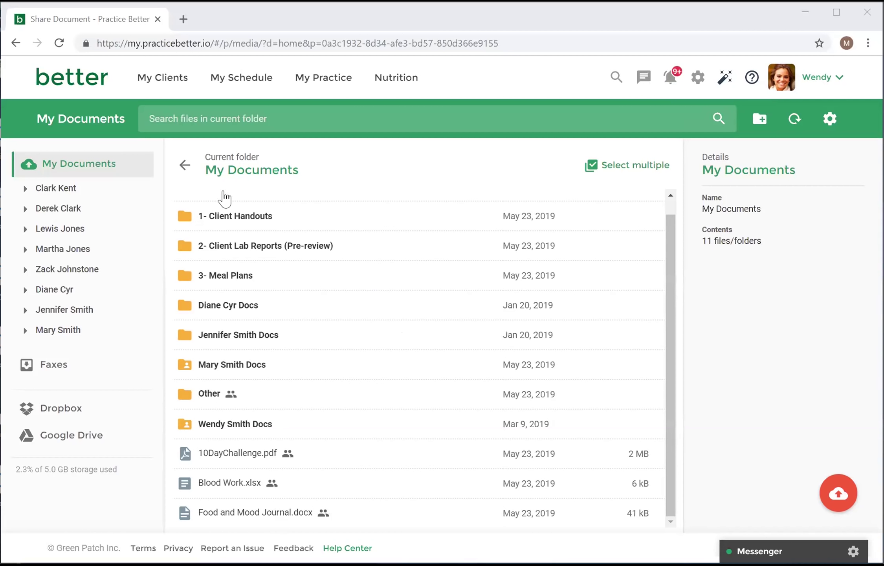
# Step: Download 10DayChallenge.pdf from the 1- Client Handouts folder and return to My Documents
pyautogui.click(237, 217)
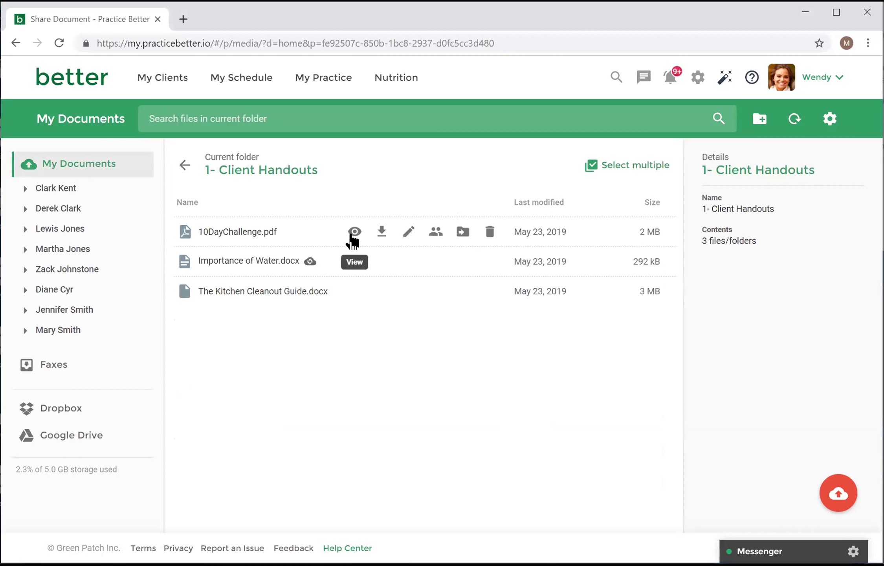
pyautogui.click(381, 234)
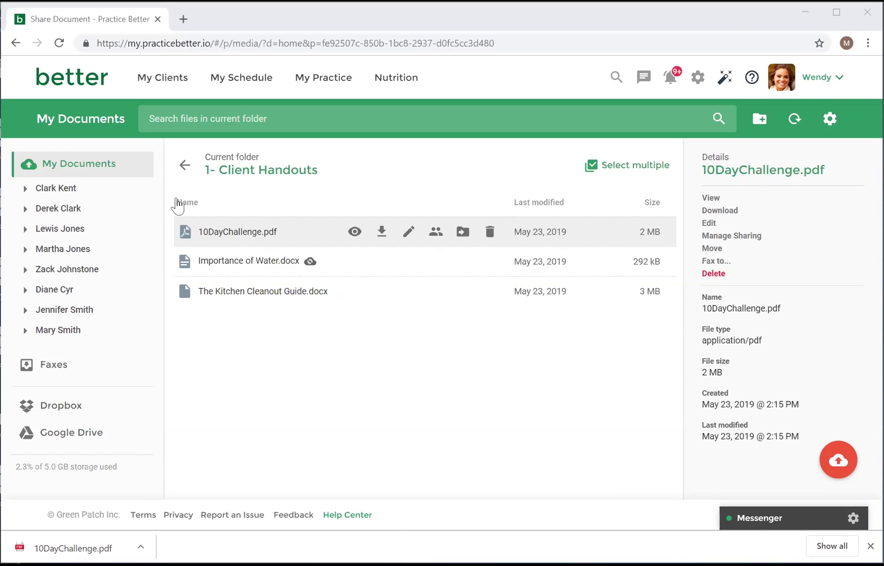
pyautogui.click(185, 167)
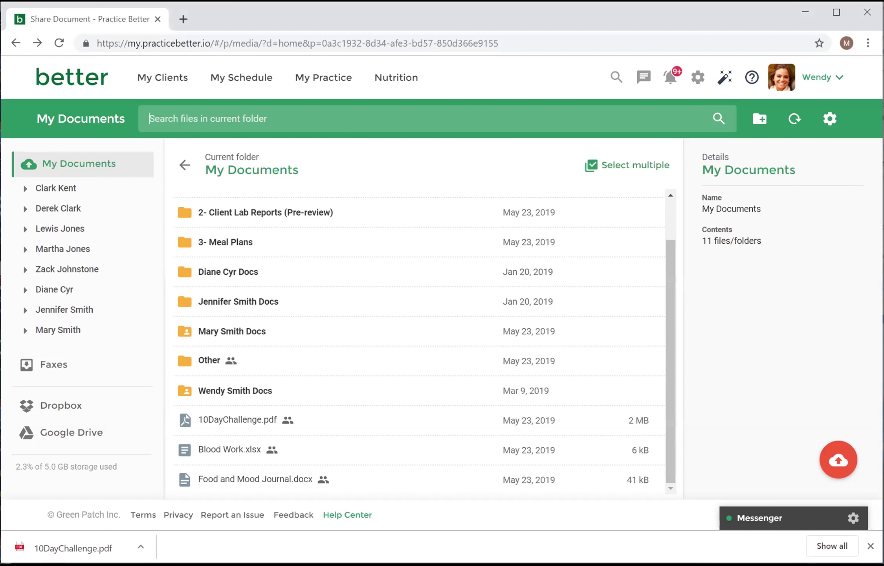
pyautogui.click(835, 464)
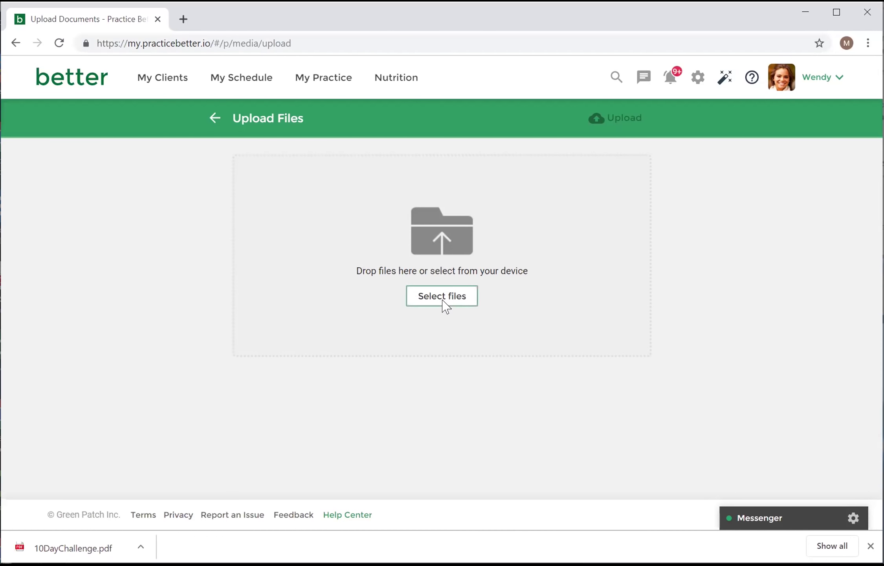
pyautogui.click(440, 302)
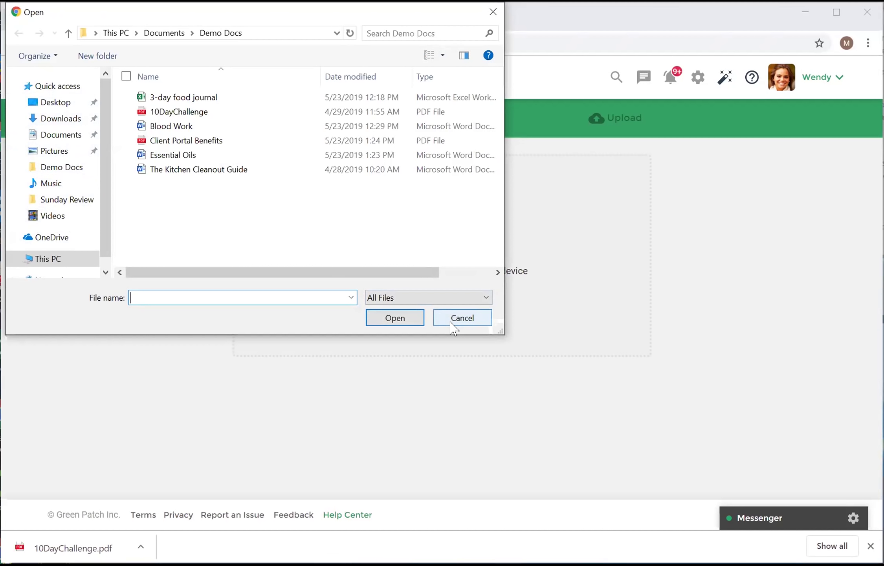
pyautogui.click(462, 317)
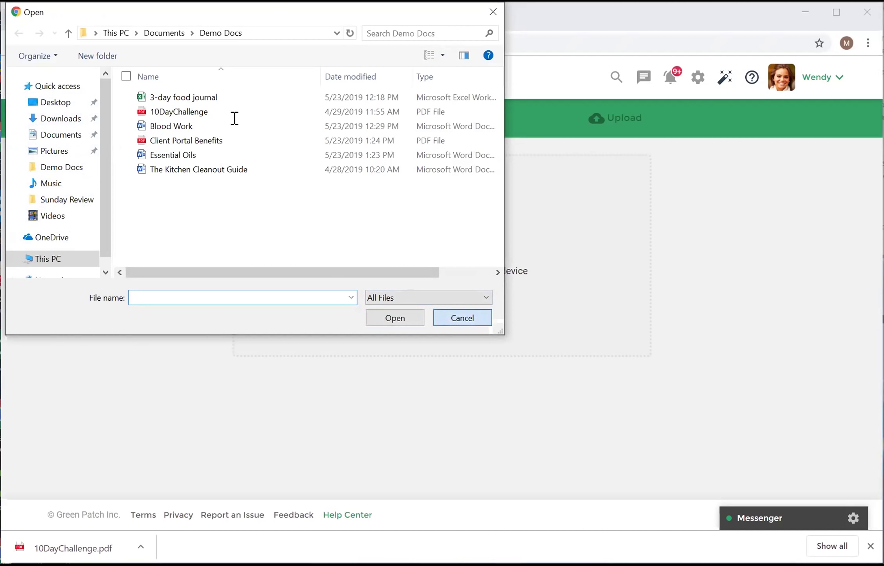
pyautogui.click(214, 118)
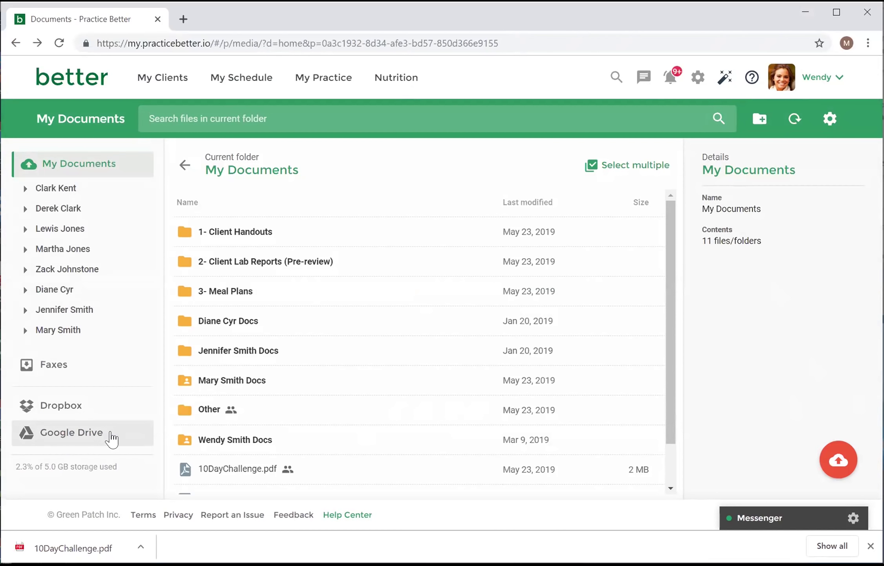
# Step: Import Feature Highlight: Document Preview from Google Drive as a PDF Document (.pdf) into the Home folder
pyautogui.click(80, 436)
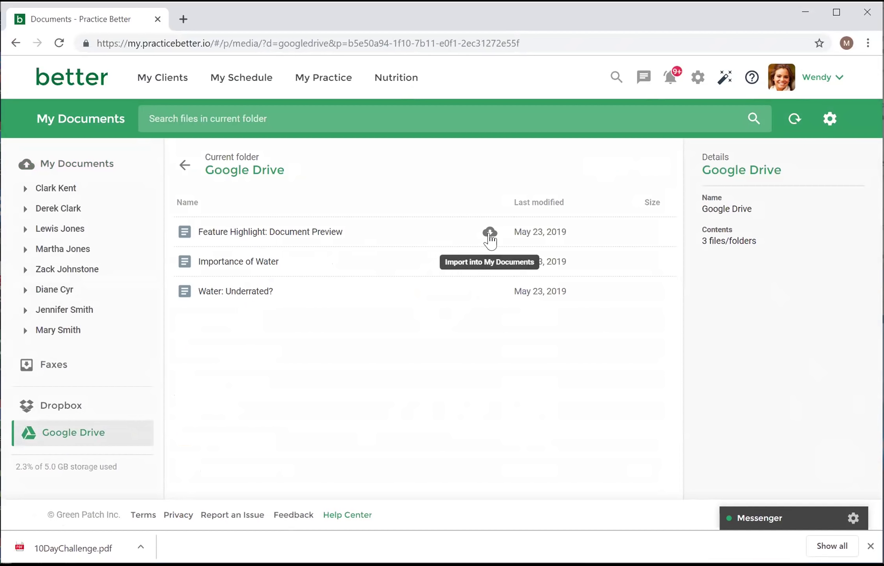
pyautogui.click(490, 233)
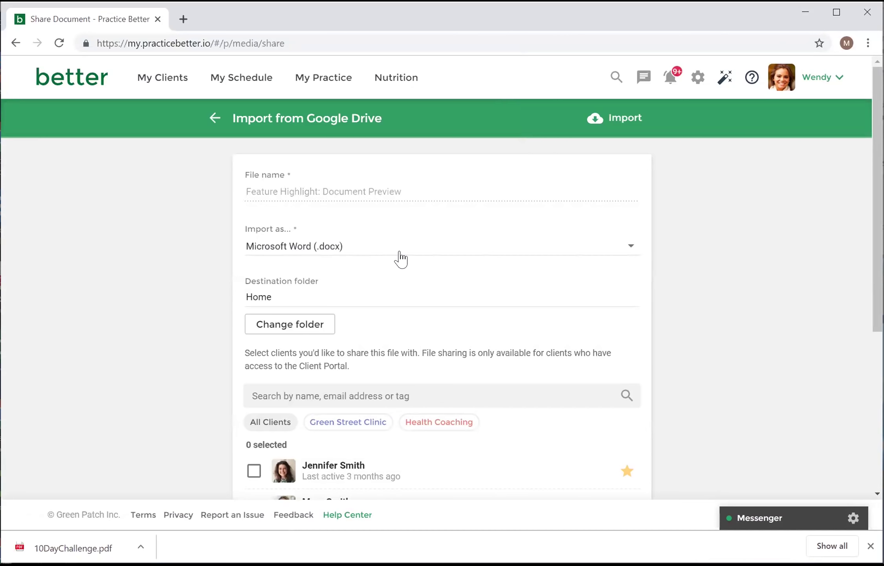
pyautogui.click(366, 255)
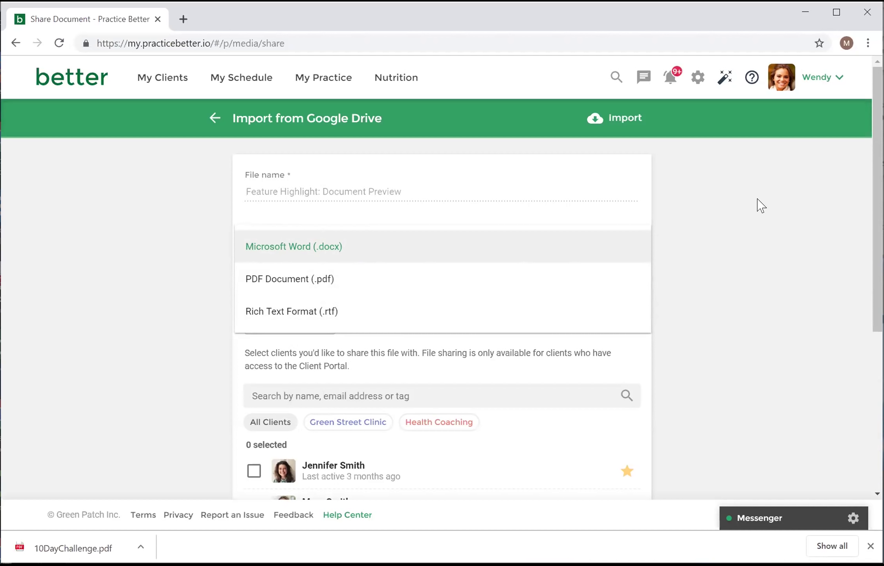
pyautogui.click(696, 299)
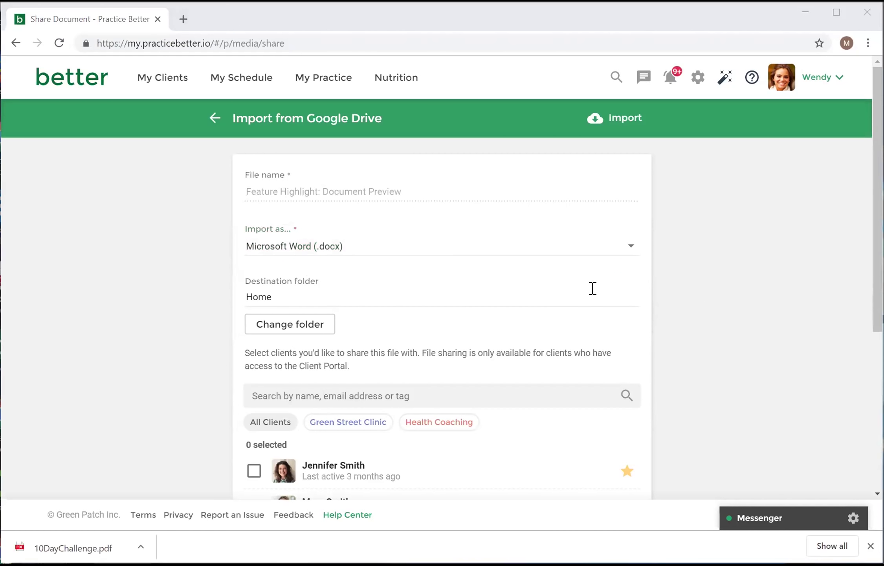
pyautogui.click(327, 251)
pyautogui.click(326, 280)
pyautogui.click(617, 120)
pyautogui.click(542, 328)
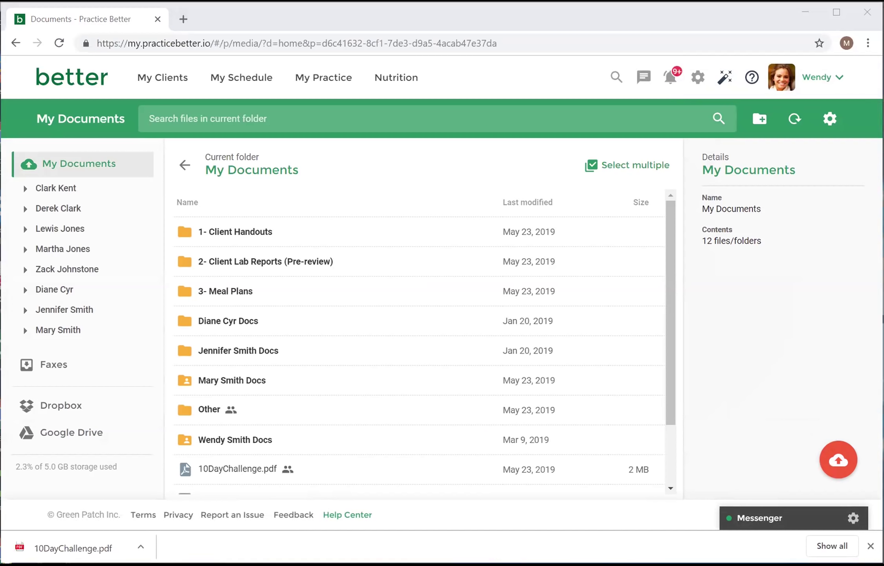
# Step: Reload the practice's documents and open the client folder listed directly above the Other folder
pyautogui.moveTo(362, 227)
pyautogui.click(246, 385)
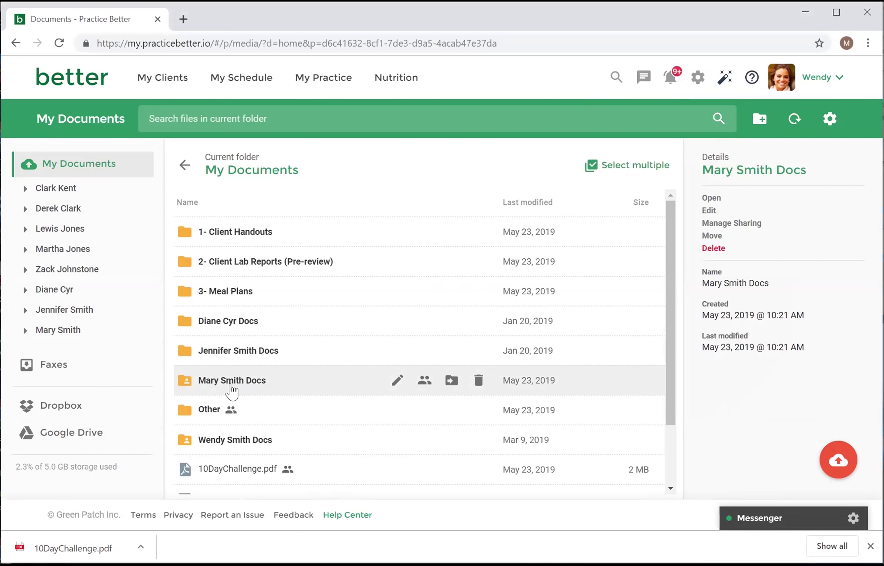
pyautogui.moveTo(321, 83)
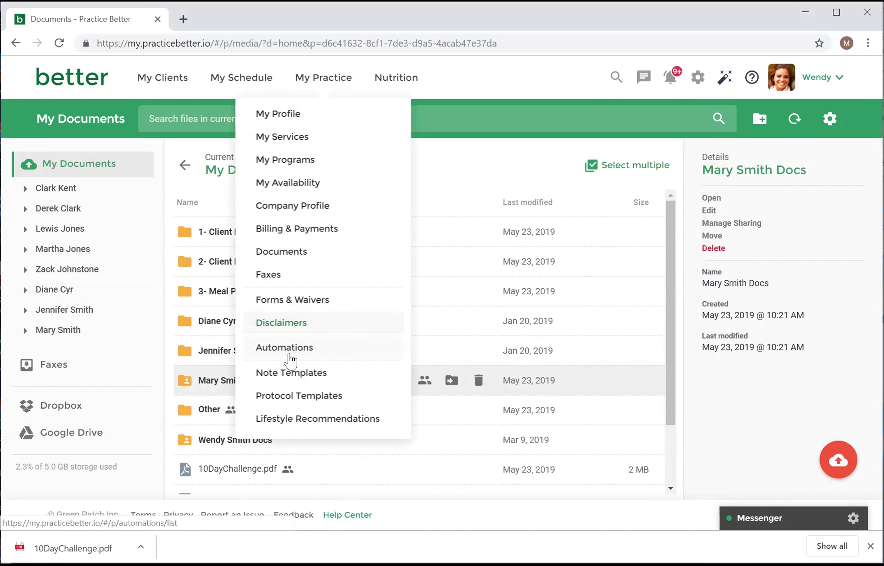
pyautogui.click(304, 262)
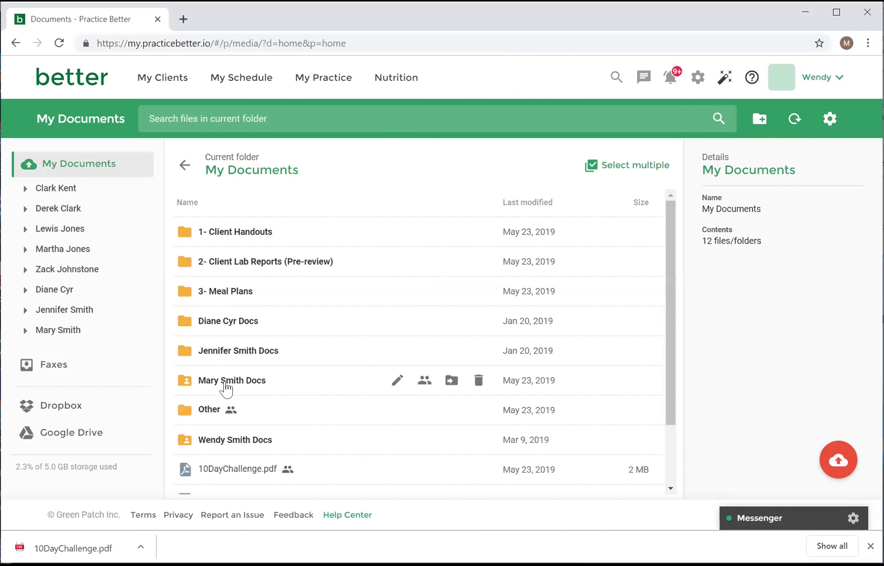
pyautogui.click(225, 384)
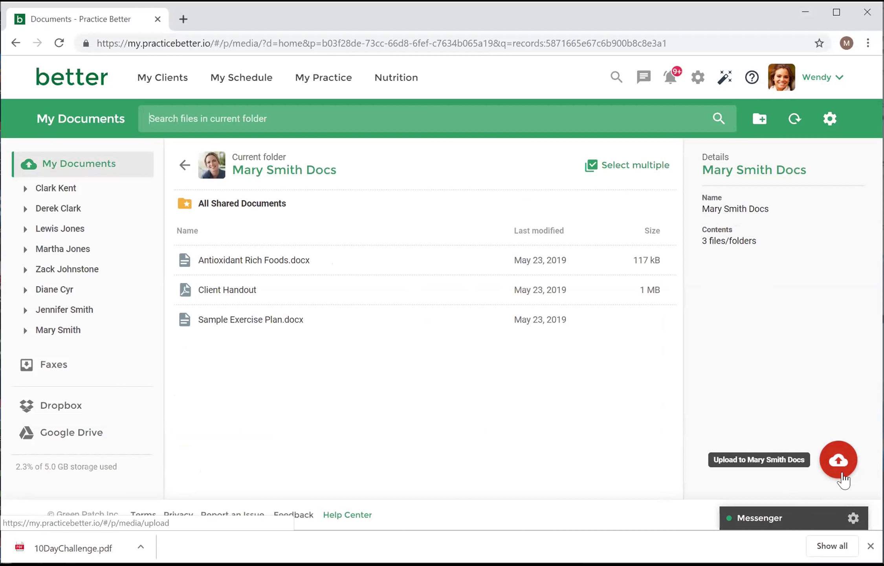
# Step: Open the first listed client's profile and view the documents stored for that client
pyautogui.click(170, 81)
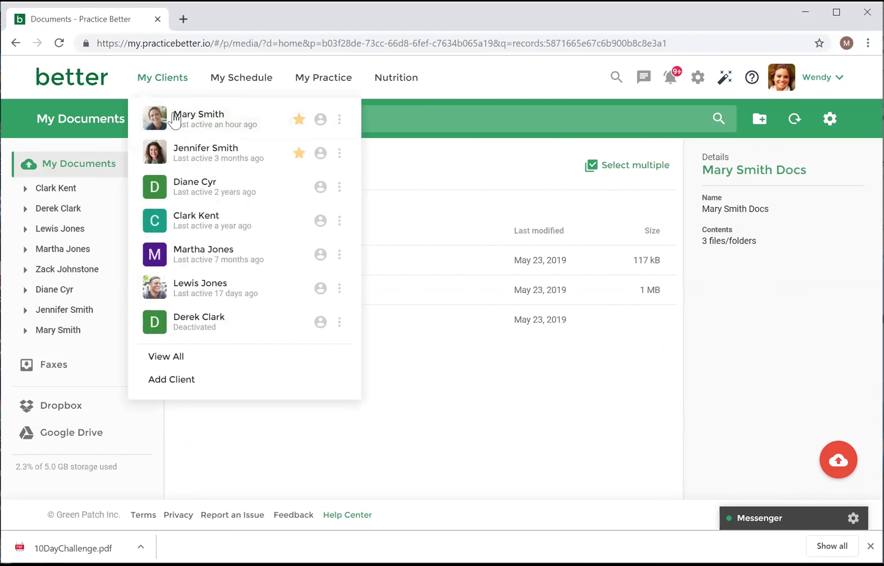
pyautogui.click(196, 128)
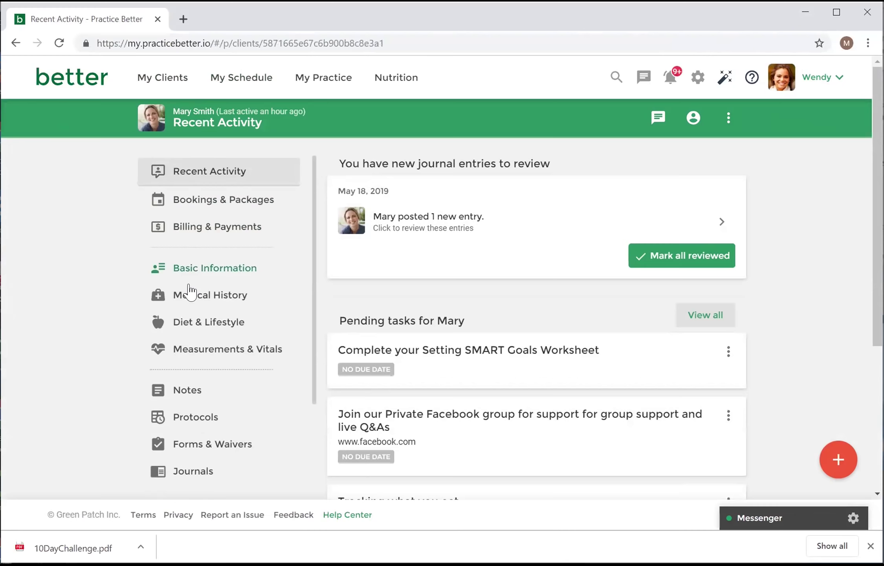
pyautogui.scroll(-2, 193, 291)
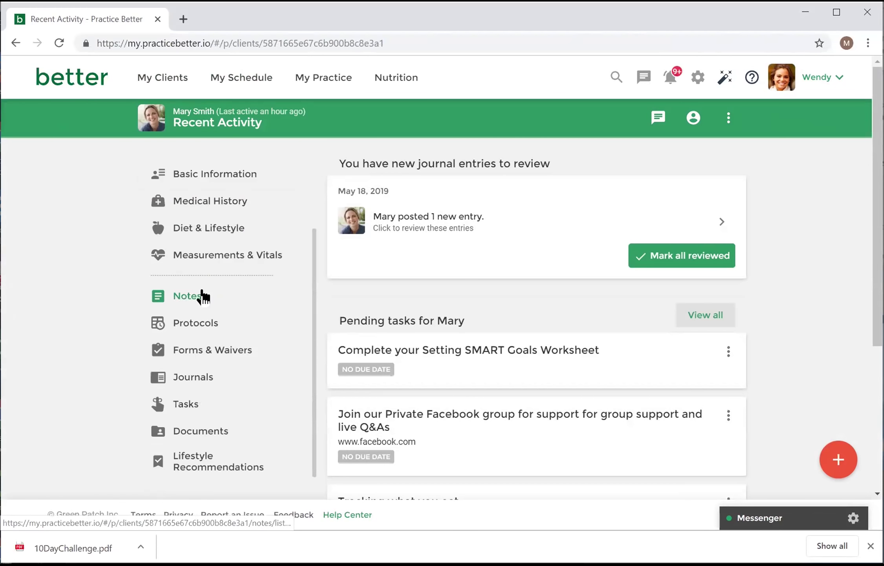
pyautogui.click(202, 429)
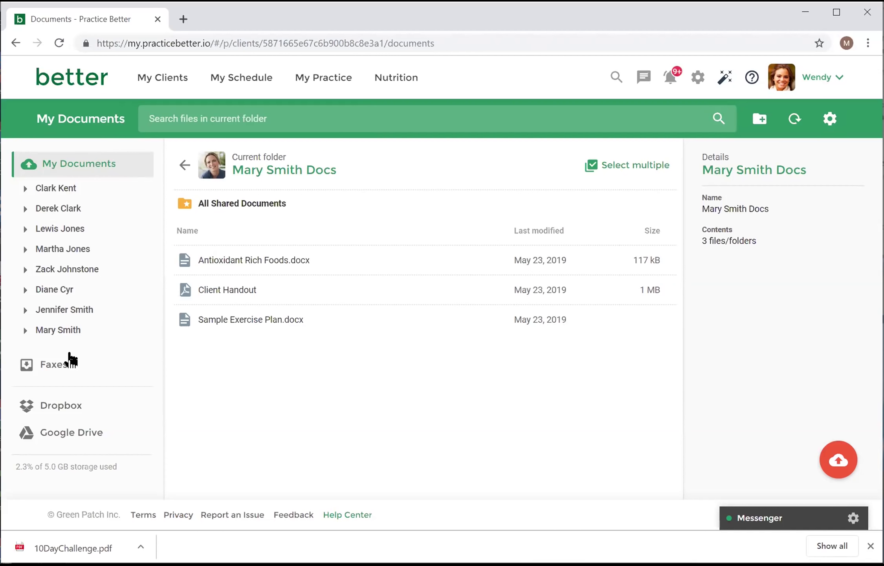
# Step: Return to the client's profile, reopen their documents and view the All Shared Documents folder
pyautogui.click(184, 167)
pyautogui.scroll(-2, 239, 354)
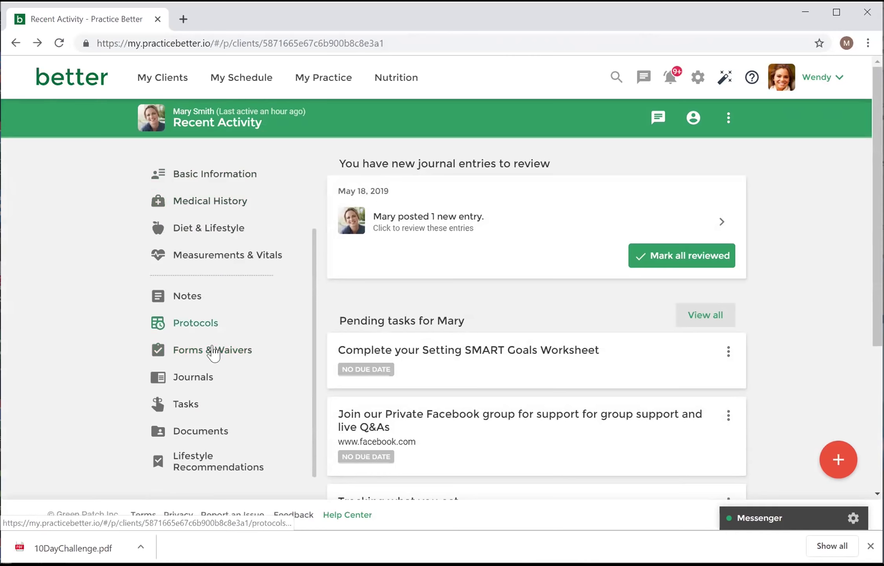
pyautogui.click(201, 435)
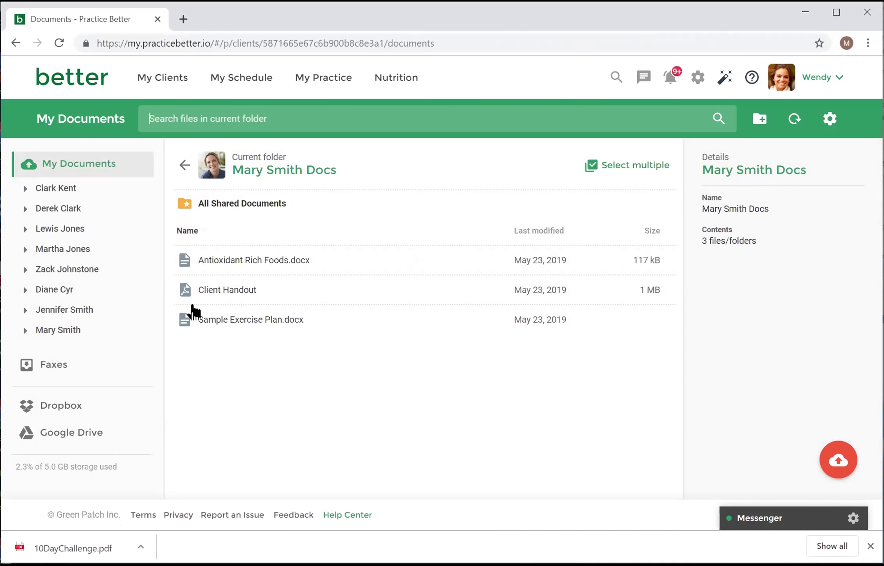
pyautogui.moveTo(284, 314)
pyautogui.click(272, 212)
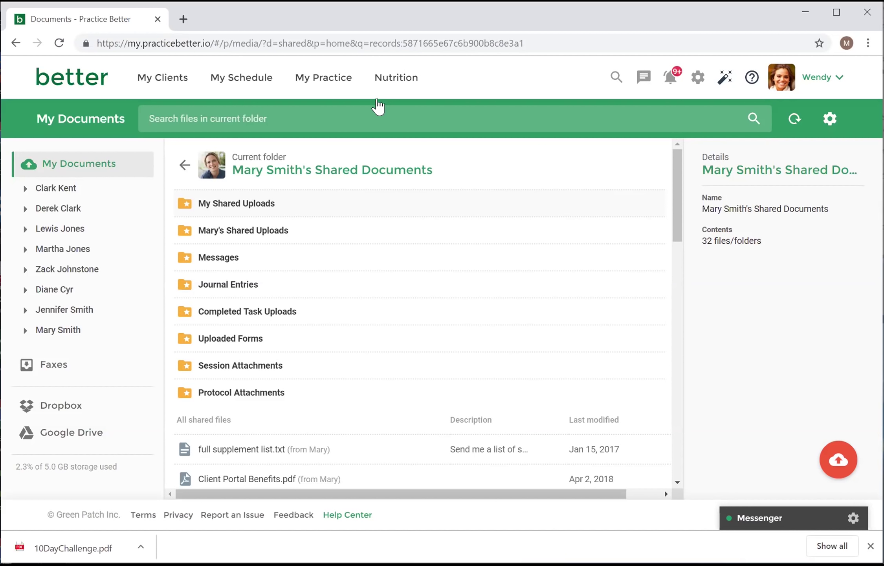
# Step: Check the client's Messages folder and review the list of all files shared with and by the client
pyautogui.click(246, 259)
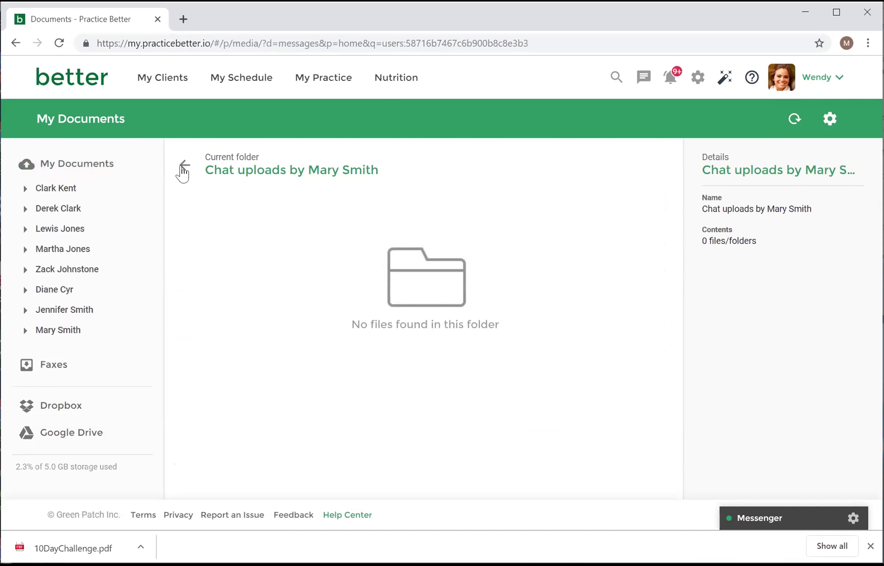
pyautogui.click(183, 167)
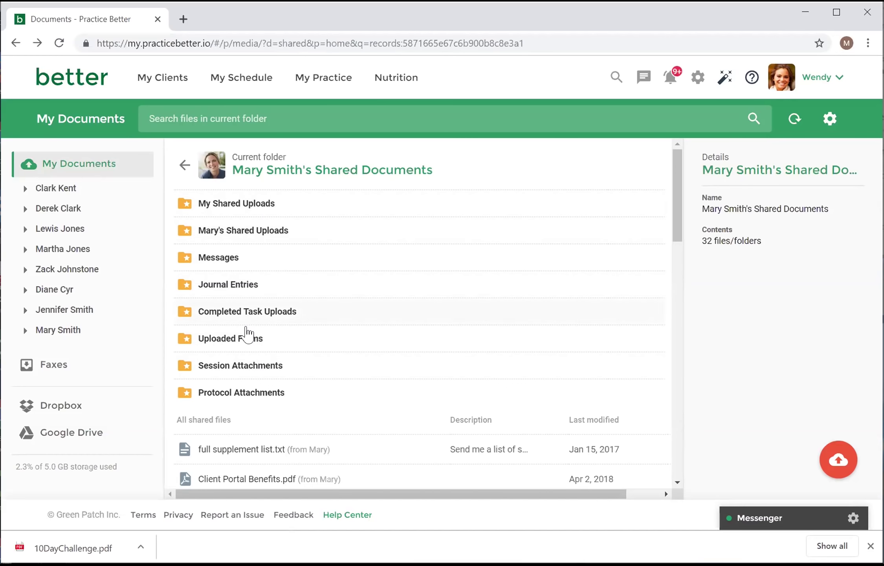
pyautogui.scroll(-2, 251, 325)
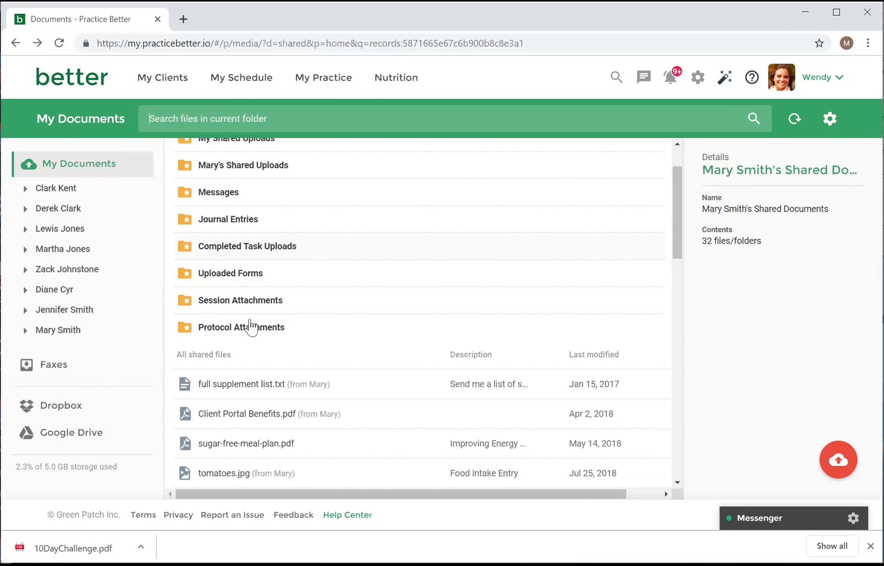
pyautogui.scroll(-4, 319, 300)
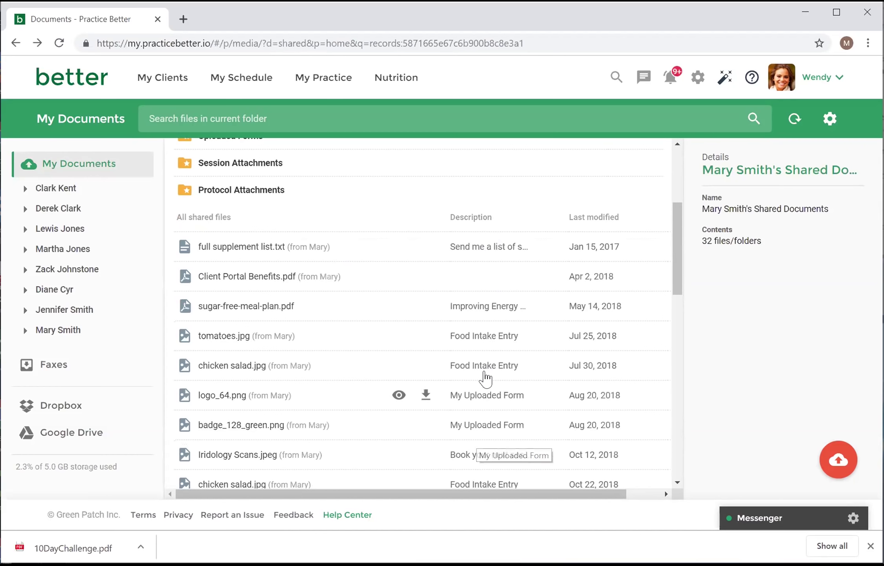
# Step: Review the rest of the client's shared files and return to the client's documents folder
pyautogui.scroll(-5, 484, 377)
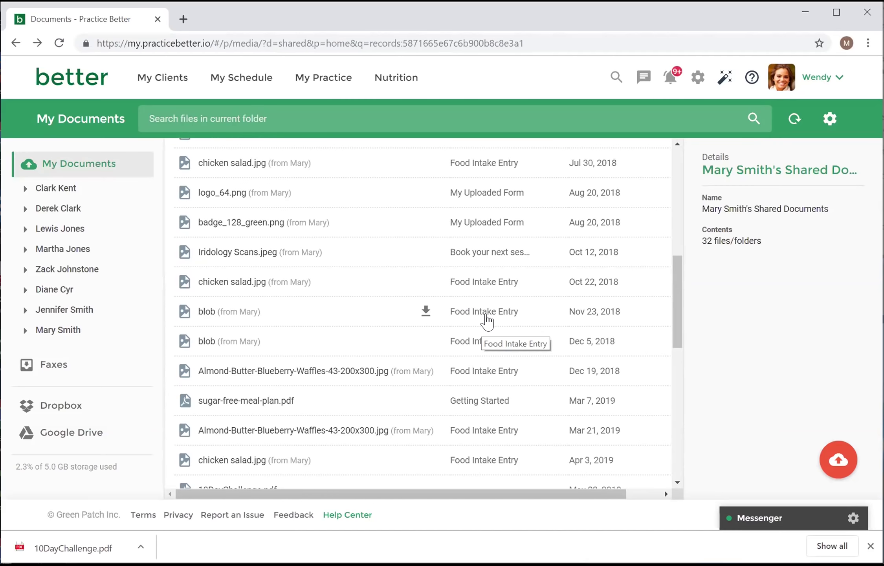
pyautogui.scroll(10, 488, 320)
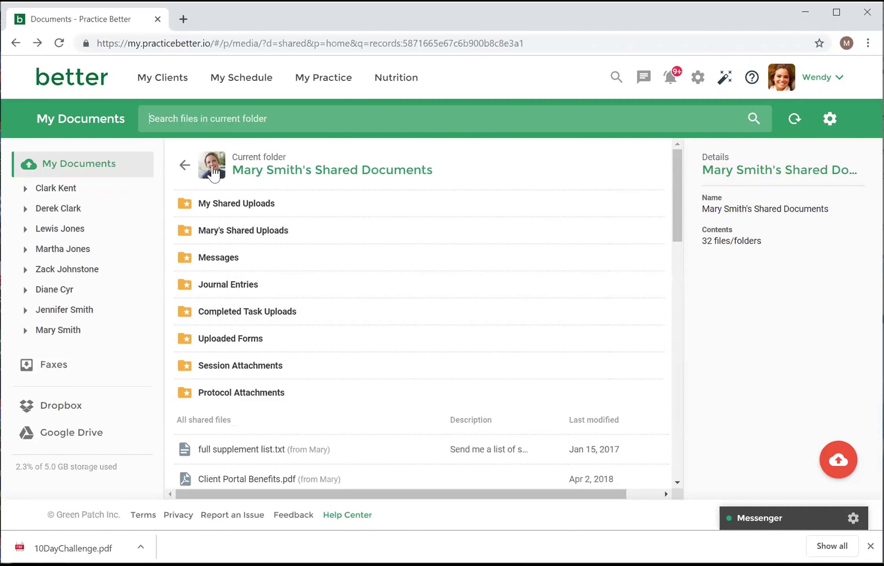
pyautogui.click(186, 168)
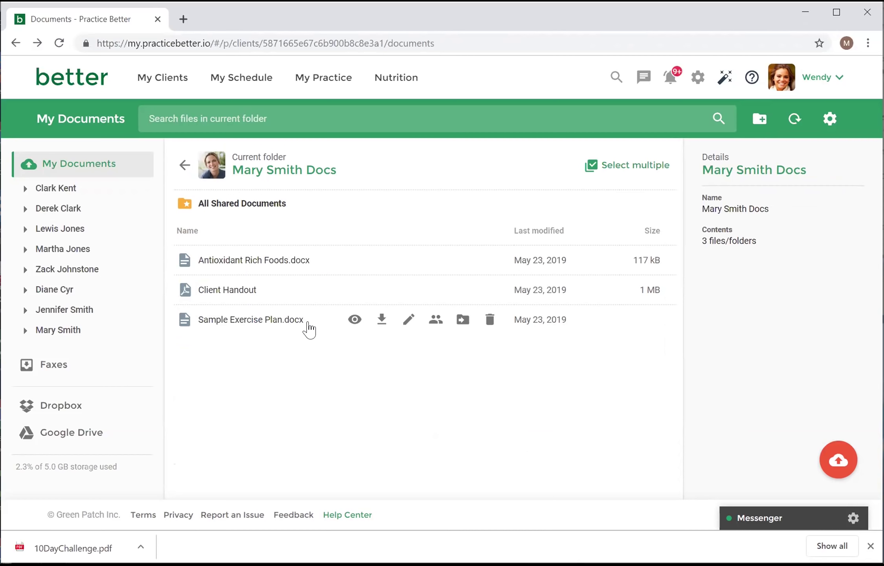
# Step: Create a new folder in the client's documents folder, named with the client's first name in possessive form followed by "Handouts"
pyautogui.click(762, 129)
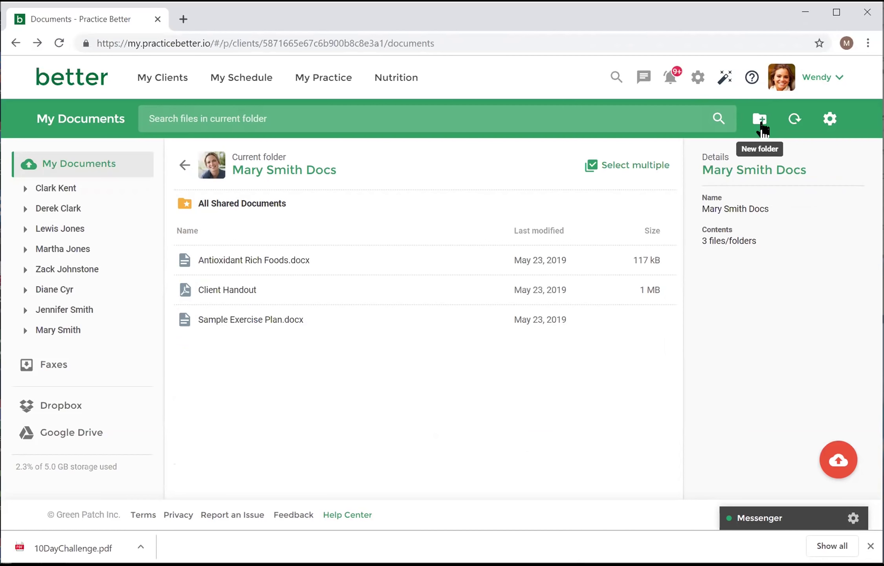
pyautogui.click(761, 129)
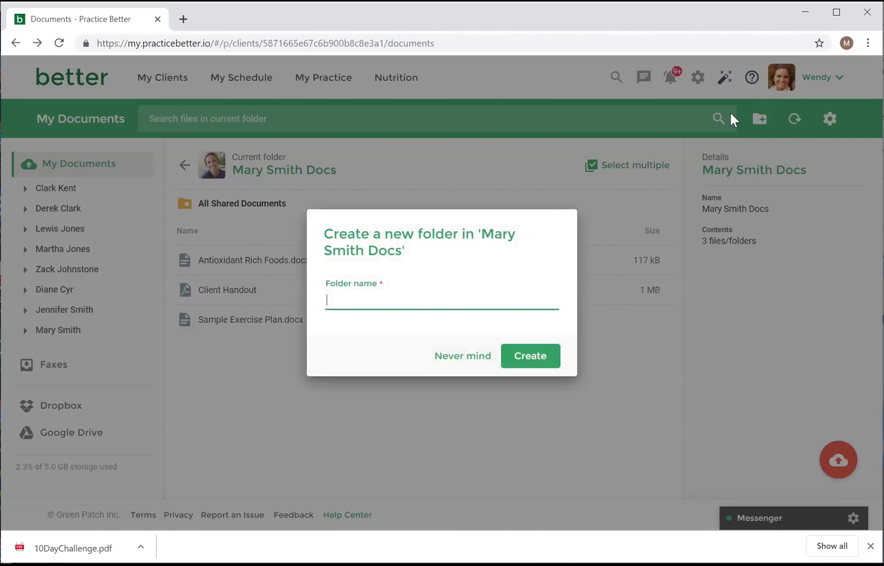
pyautogui.write("Mary's Handouts")
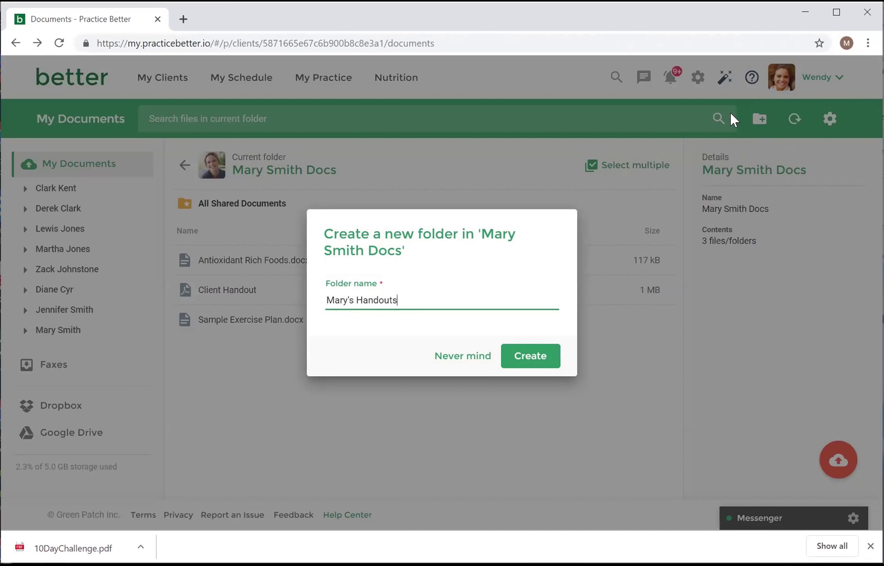
pyautogui.click(539, 367)
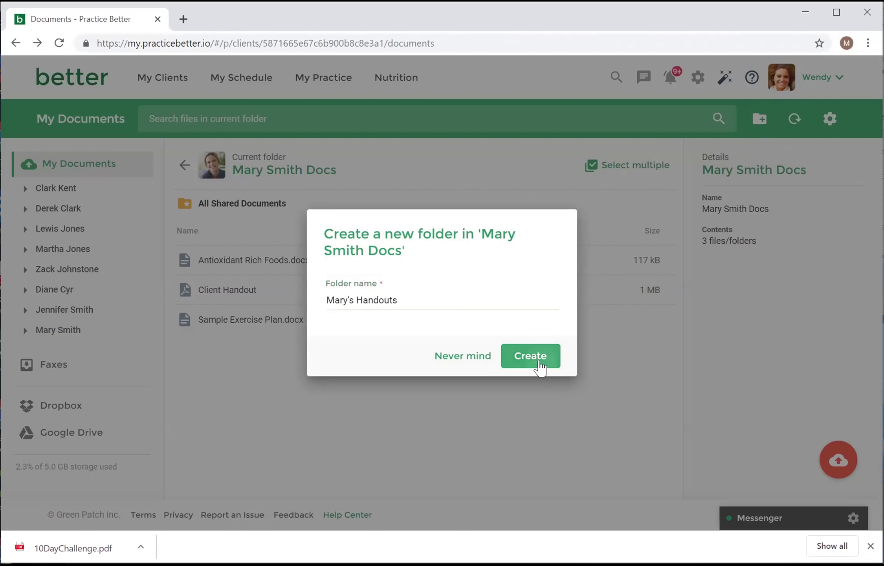
# Step: Move Antioxidant Rich Foods.docx into the client's new handouts folder
pyautogui.moveTo(228, 299)
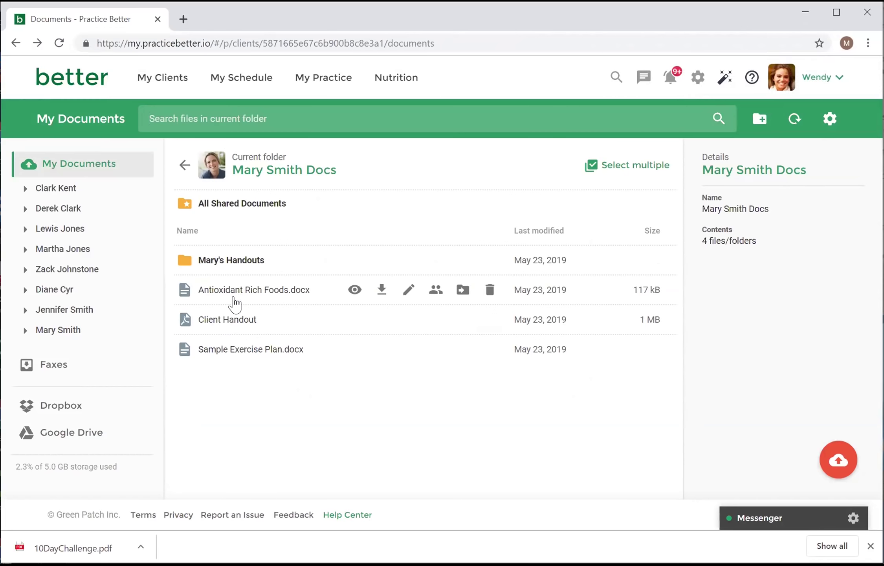
pyautogui.moveTo(230, 302); pyautogui.dragTo(235, 258)
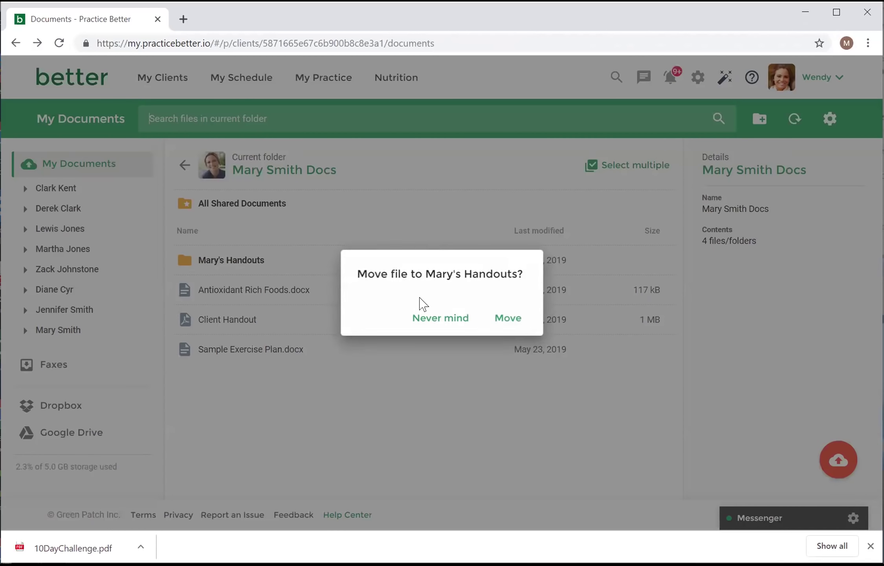
pyautogui.click(509, 318)
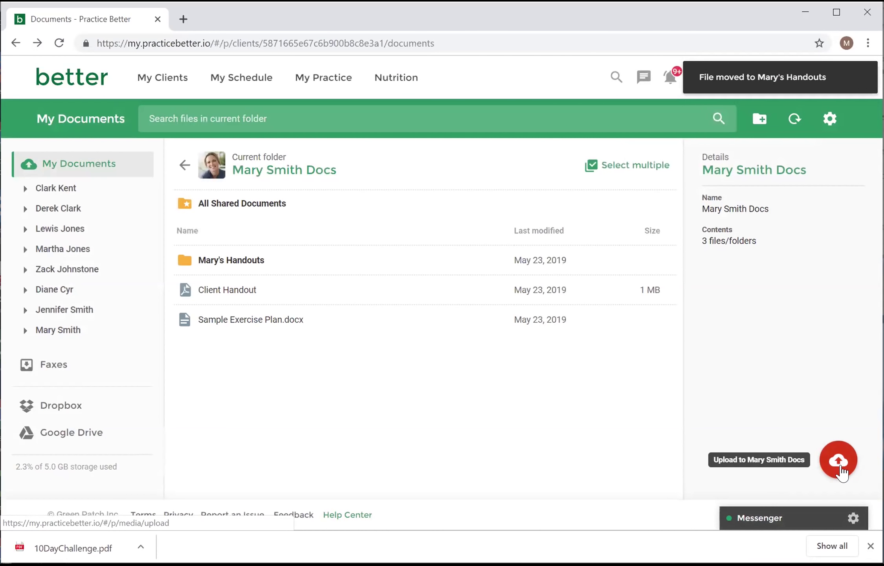
# Step: Upload the Essential Oils document from the Demo Docs folder into the client's handouts folder
pyautogui.doubleClick(249, 264)
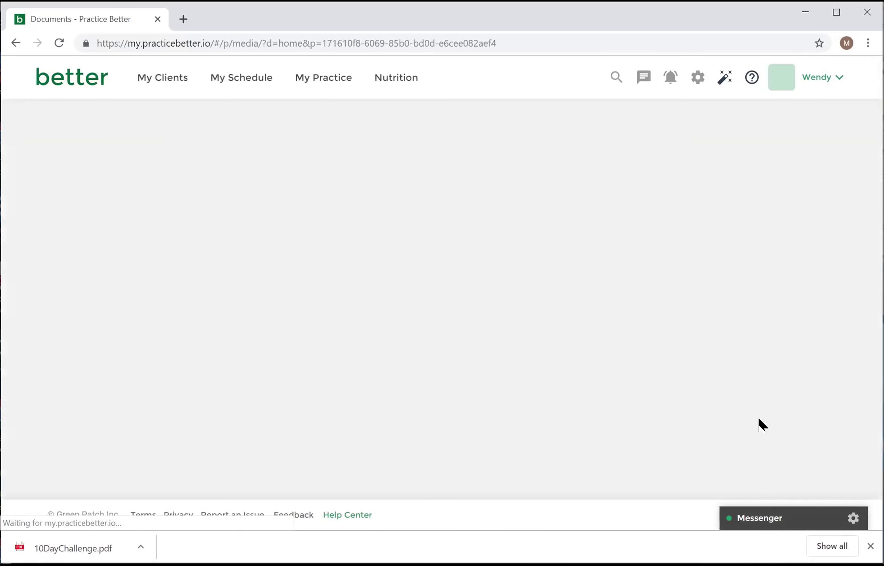
pyautogui.click(839, 460)
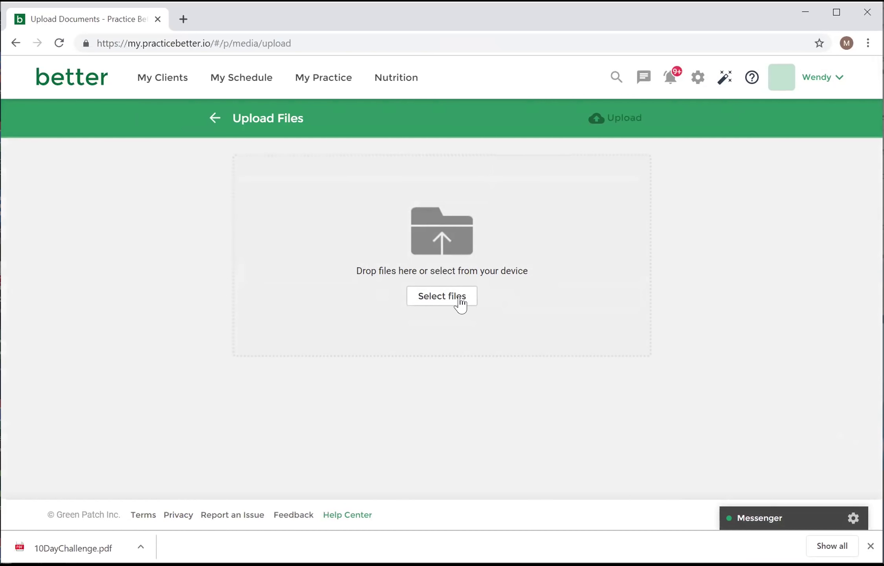
pyautogui.click(461, 303)
pyautogui.click(198, 157)
pyautogui.click(409, 317)
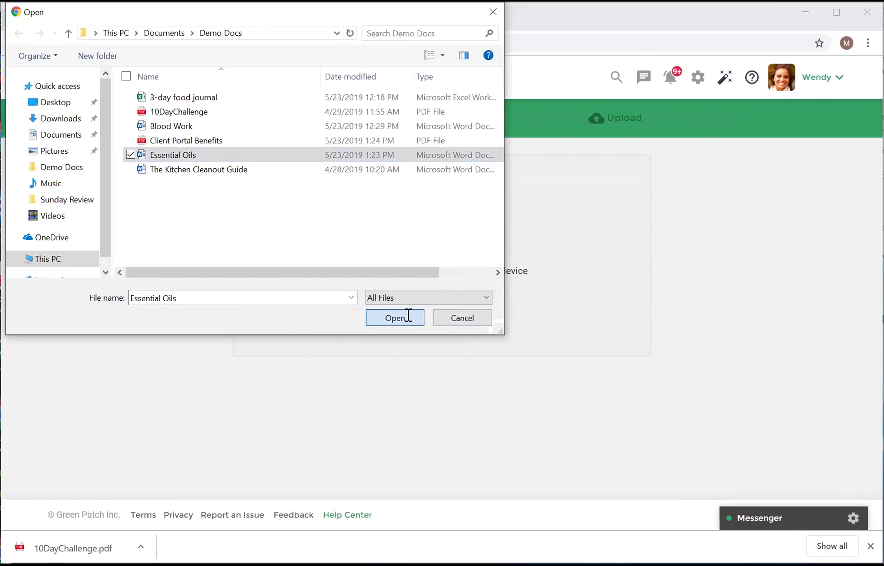
pyautogui.click(609, 125)
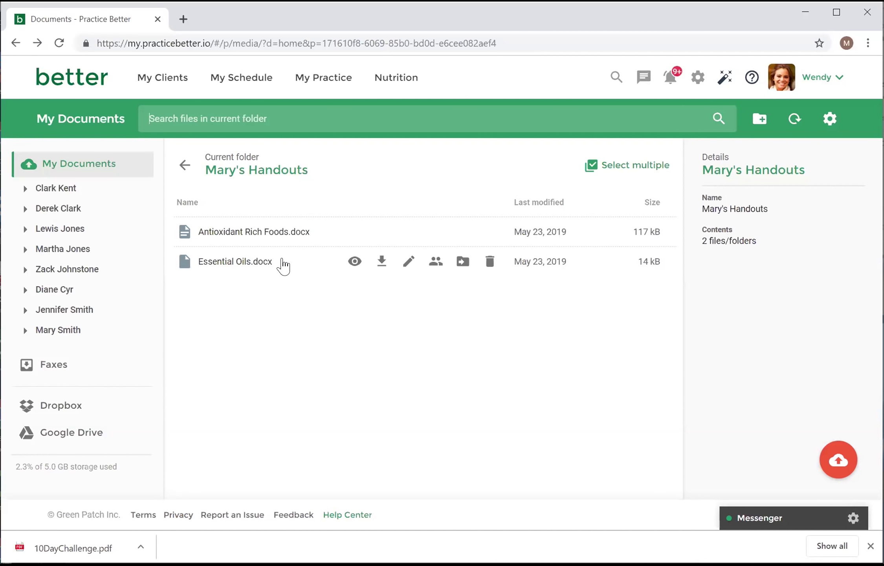
# Step: Share Antioxidant Rich Foods.docx with the first client listed in the file sharing settings
pyautogui.click(436, 235)
pyautogui.click(355, 322)
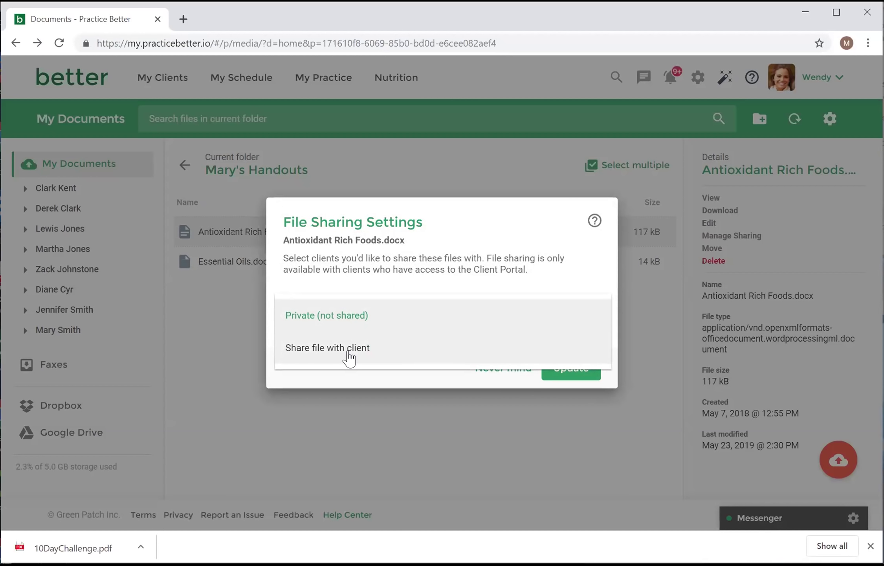
pyautogui.click(349, 348)
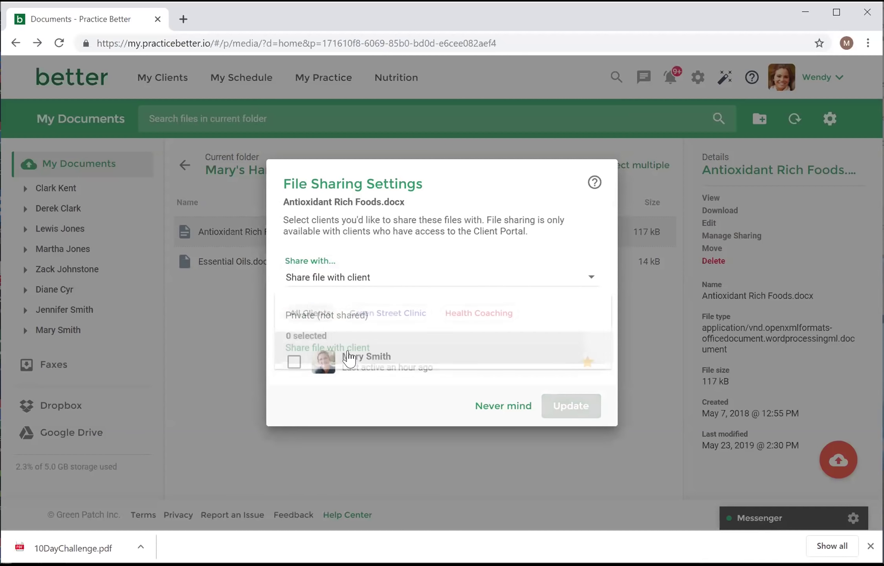
pyautogui.click(295, 361)
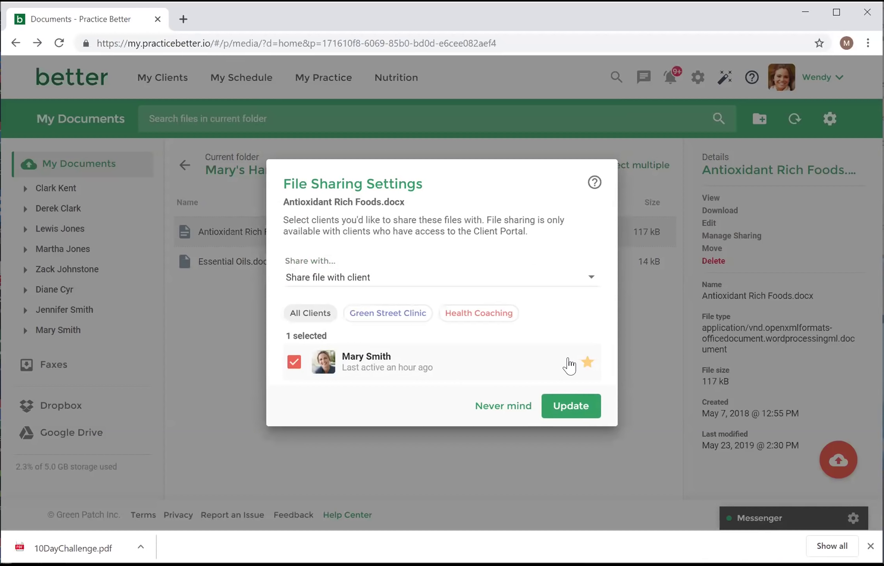
pyautogui.click(577, 410)
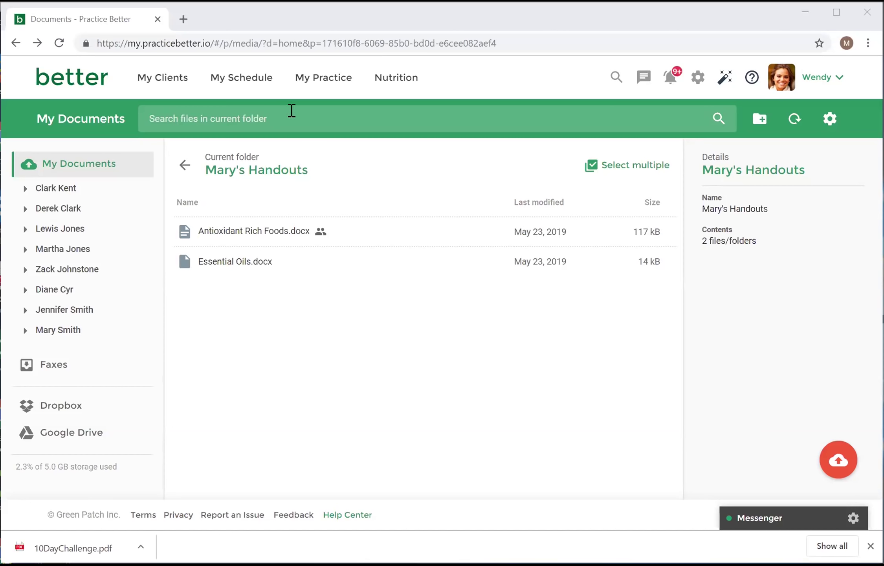
# Step: Return to the client's profile, view their documents from there and go back to the Documents entry on the profile
pyautogui.click(186, 165)
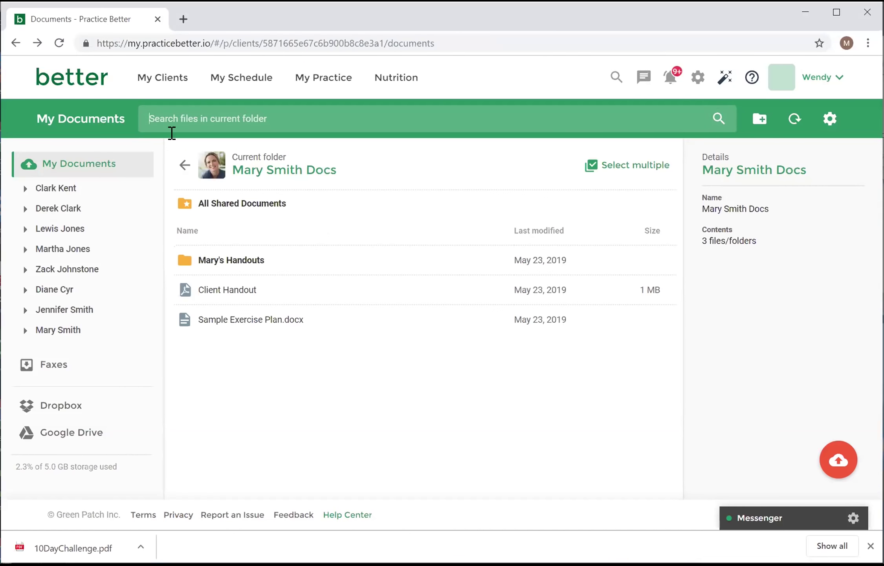
pyautogui.click(181, 166)
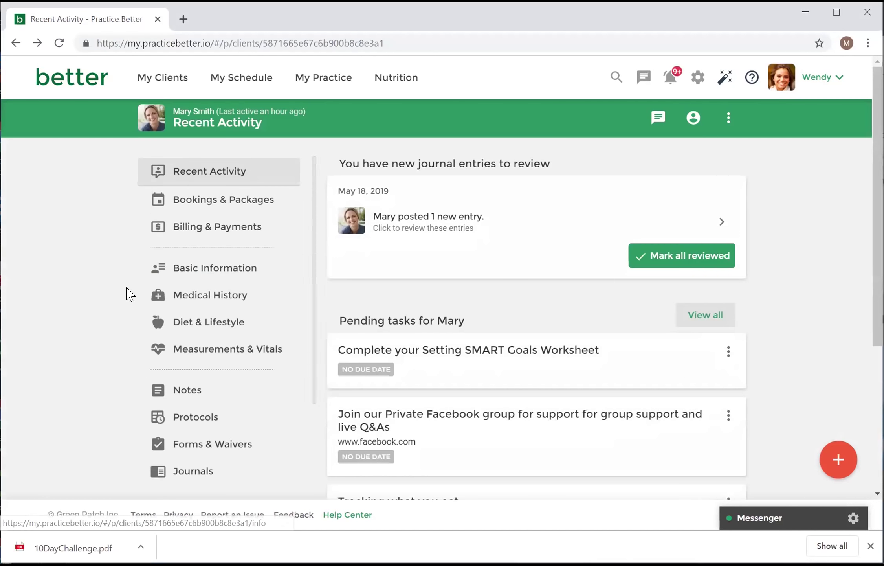
pyautogui.scroll(-2, 126, 292)
pyautogui.scroll(-2, 251, 326)
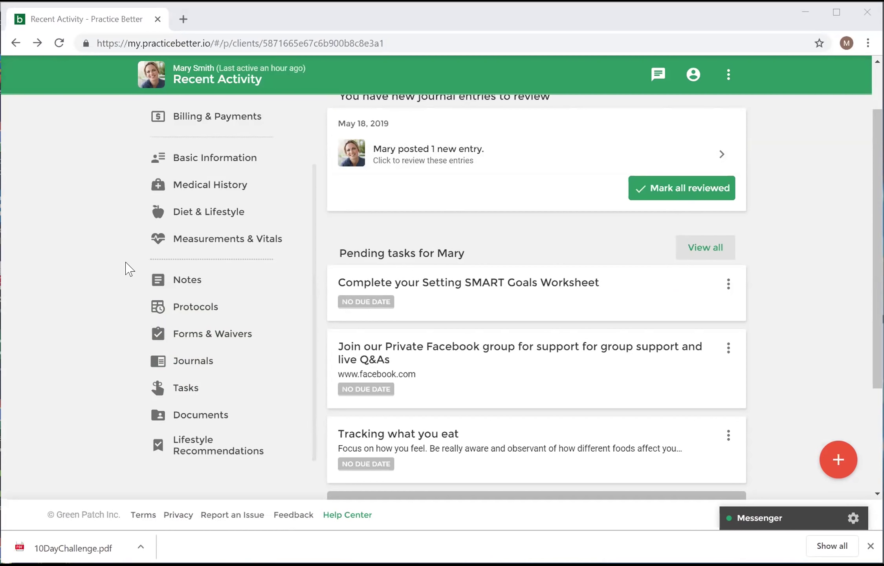
pyautogui.click(197, 417)
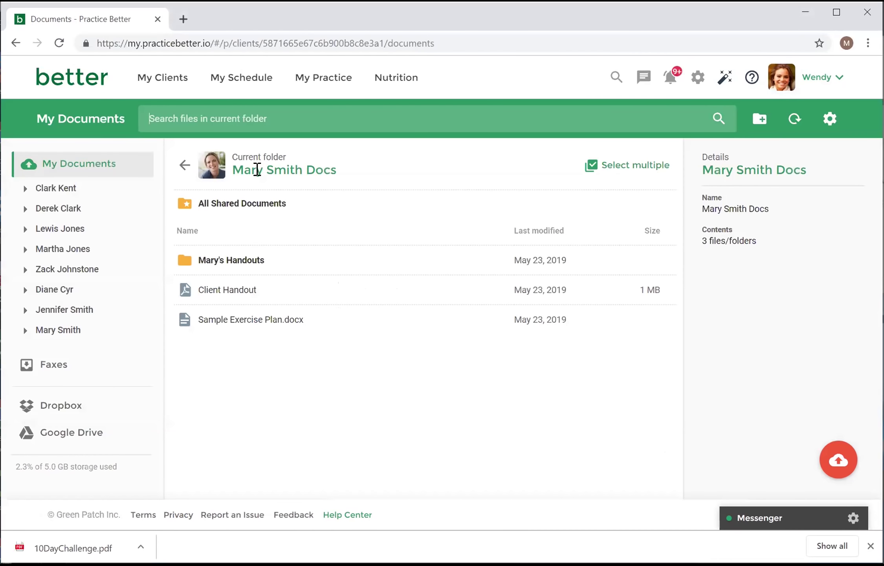
pyautogui.click(190, 169)
pyautogui.scroll(-3, 172, 292)
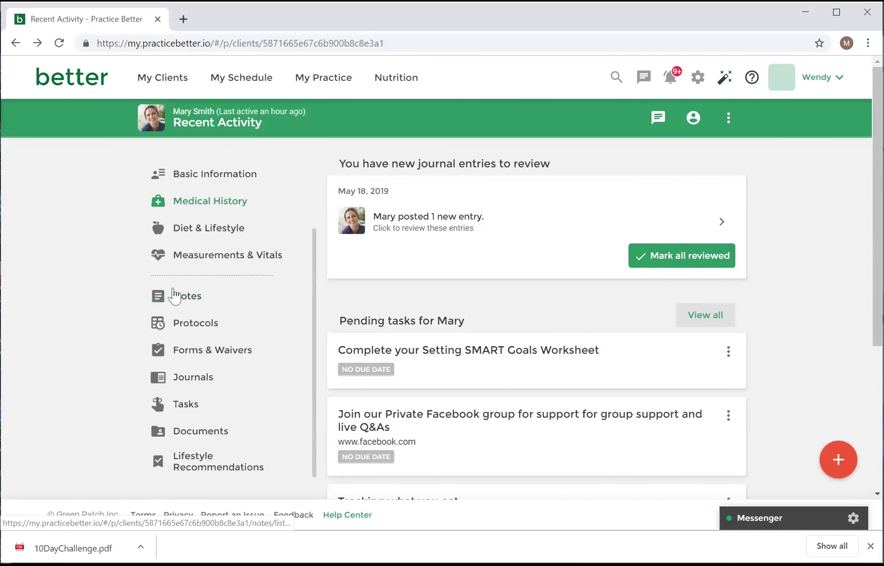
pyautogui.click(206, 440)
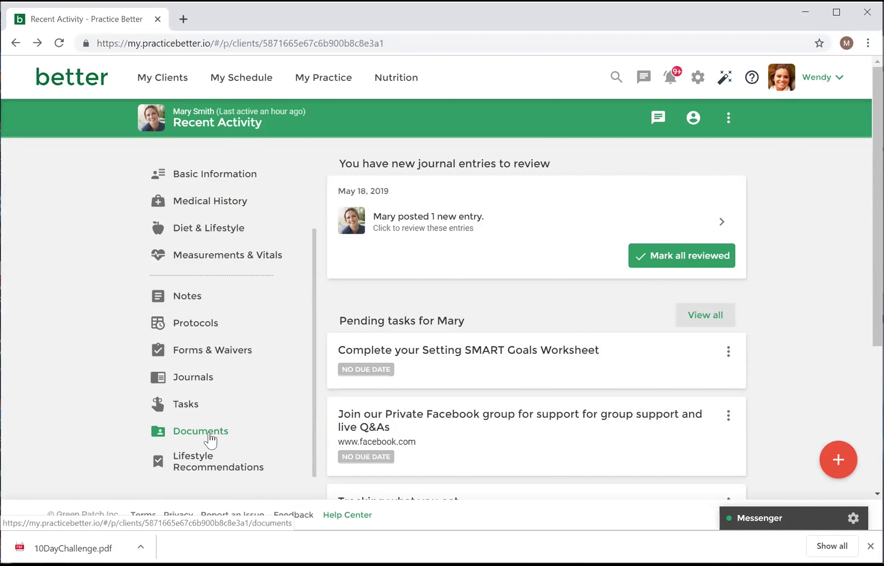
# Step: Open the third recent client's profile, try to view their documents and decline creating a home folder
pyautogui.moveTo(176, 80)
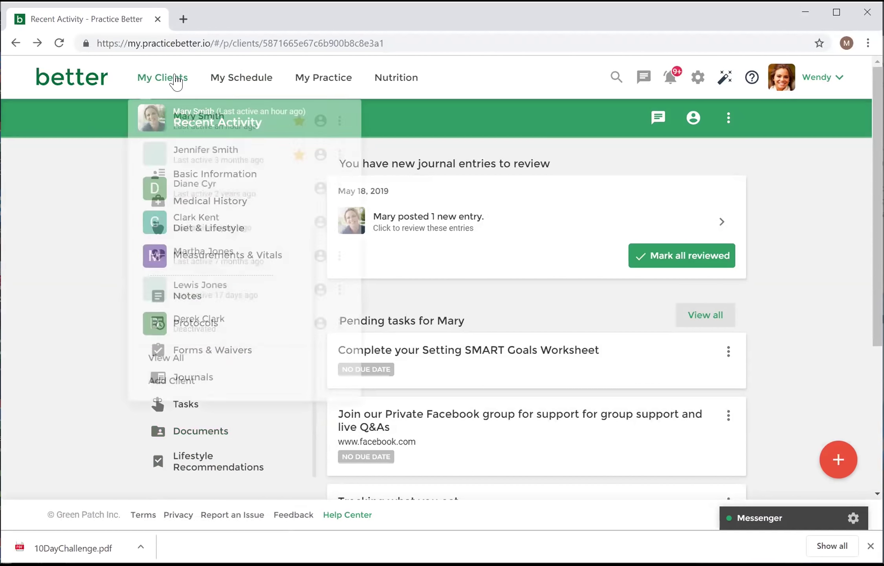
pyautogui.click(175, 190)
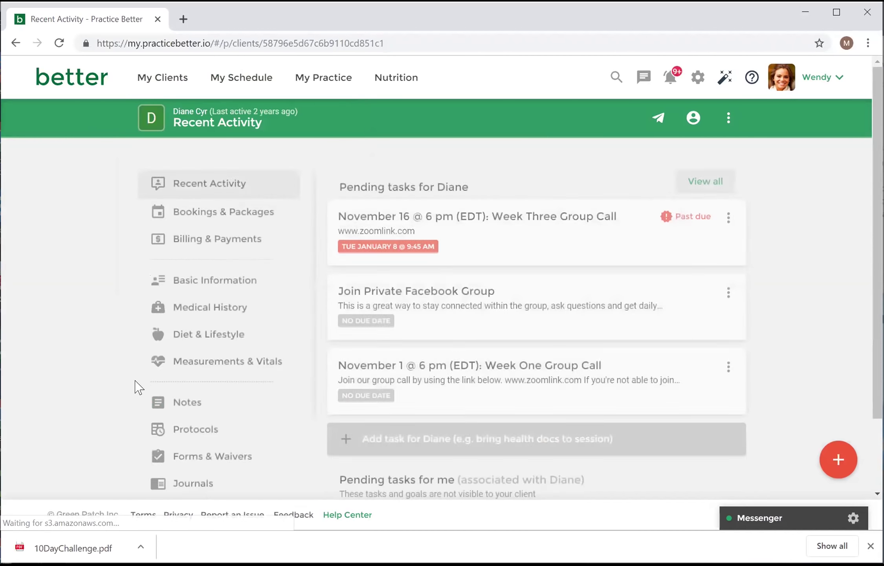
pyautogui.scroll(-3, 197, 436)
pyautogui.click(193, 434)
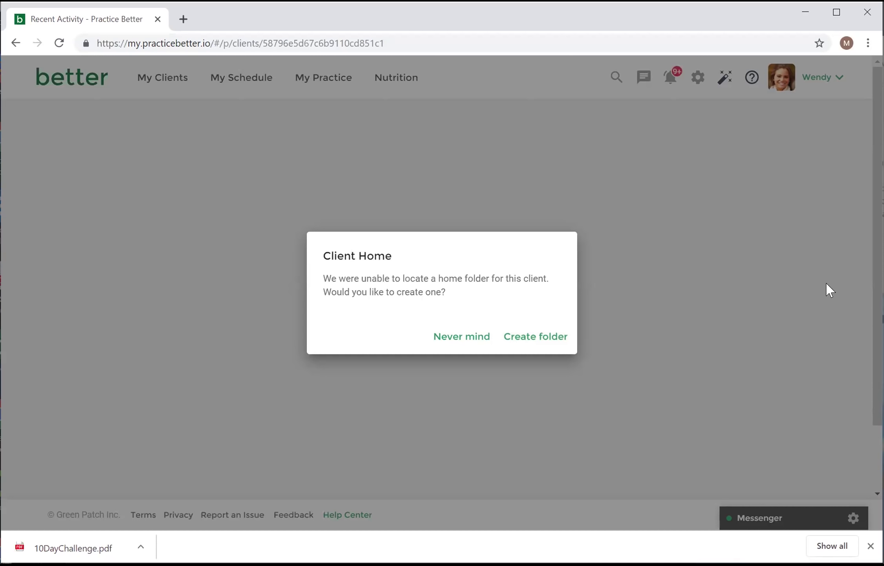
pyautogui.click(479, 347)
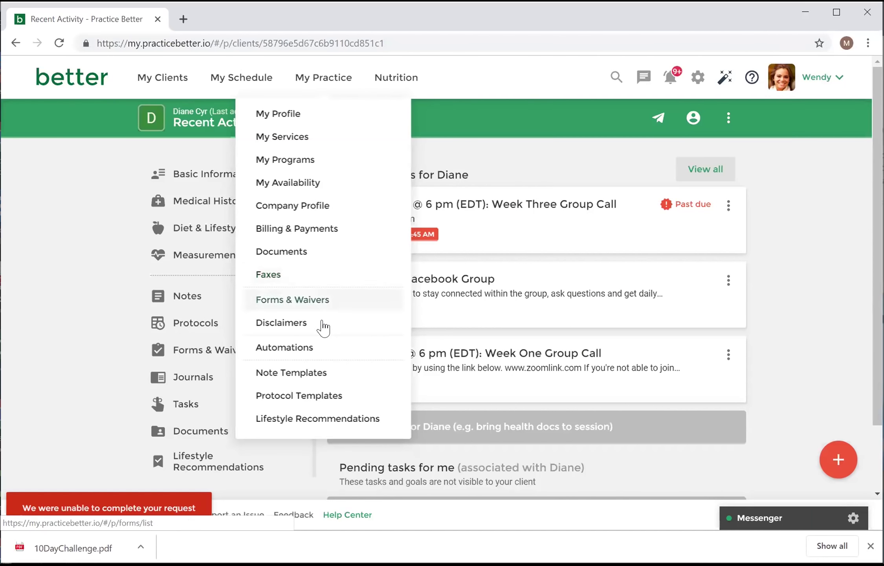
# Step: Open the practice's documents and create a home folder for the sixth client listed under My Documents
pyautogui.click(298, 257)
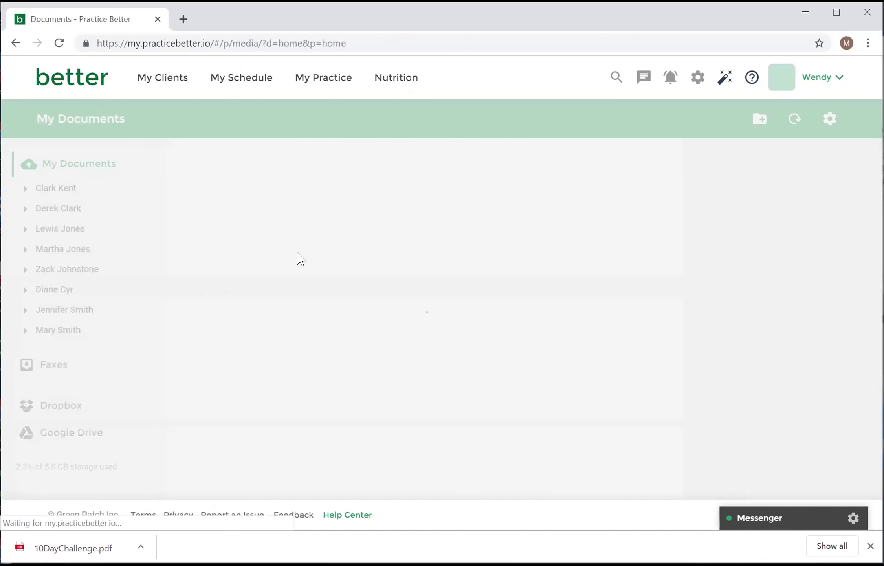
pyautogui.scroll(-2, 261, 322)
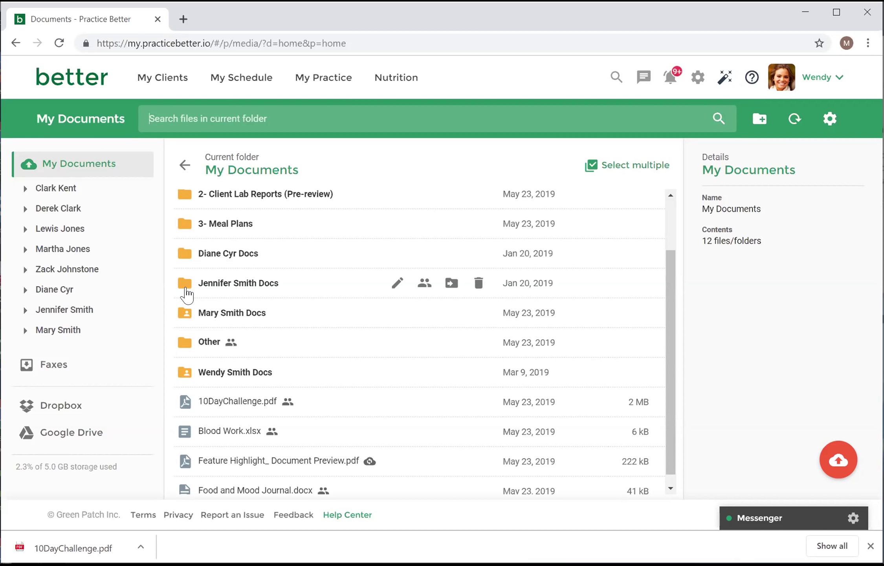
pyautogui.click(53, 291)
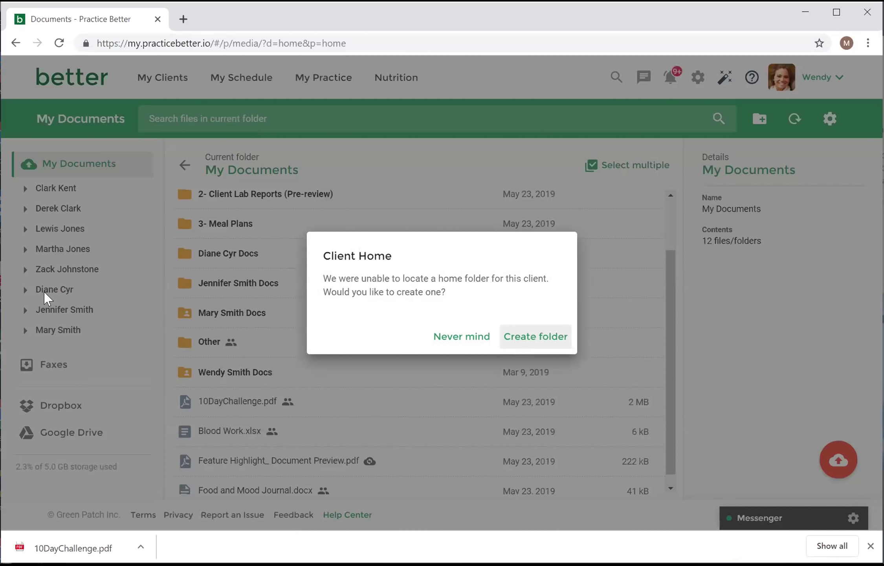
pyautogui.click(532, 341)
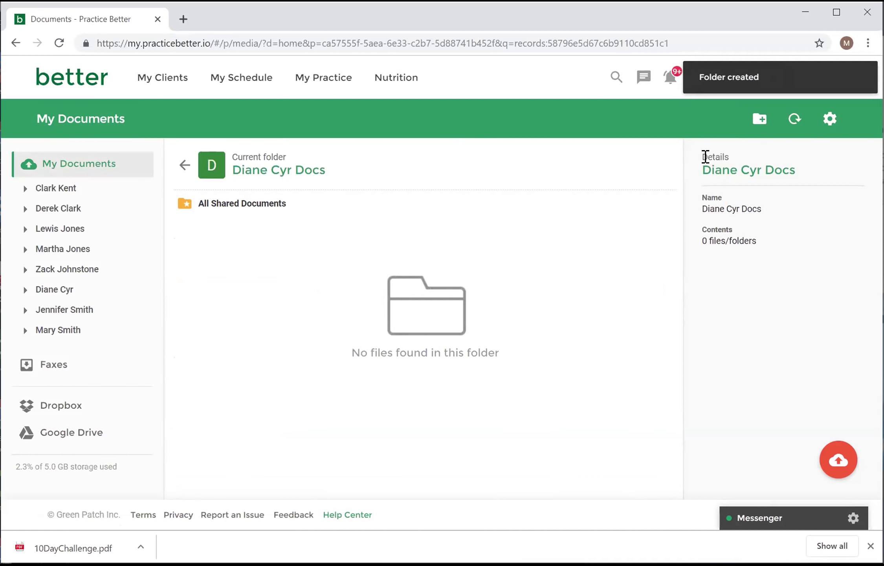
# Step: Move all items from the client's older regular Docs folder in My Documents into the same client's new home folder
pyautogui.click(184, 165)
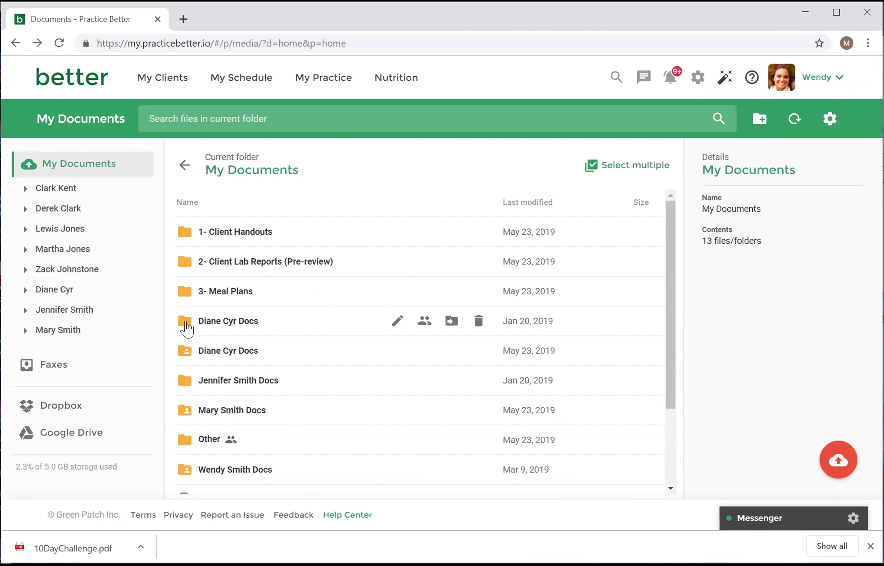
pyautogui.doubleClick(228, 324)
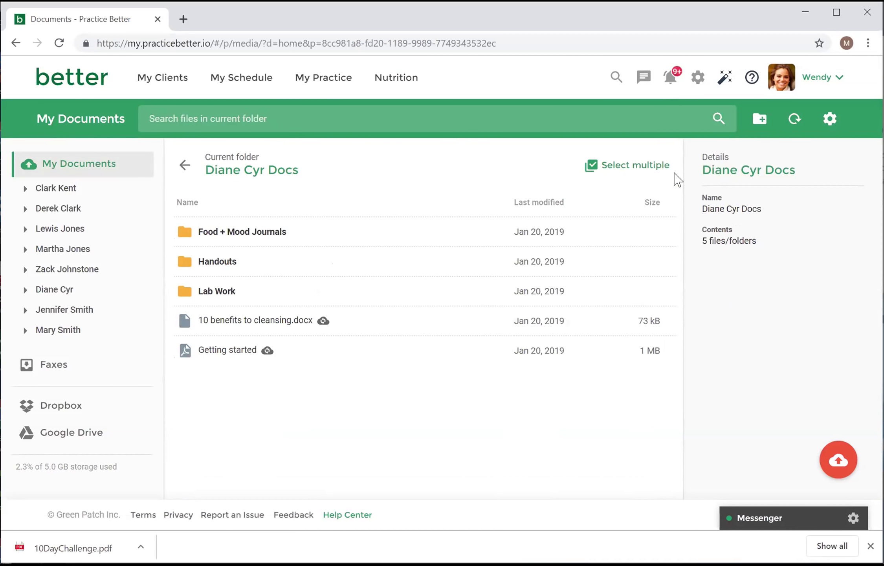
pyautogui.click(623, 175)
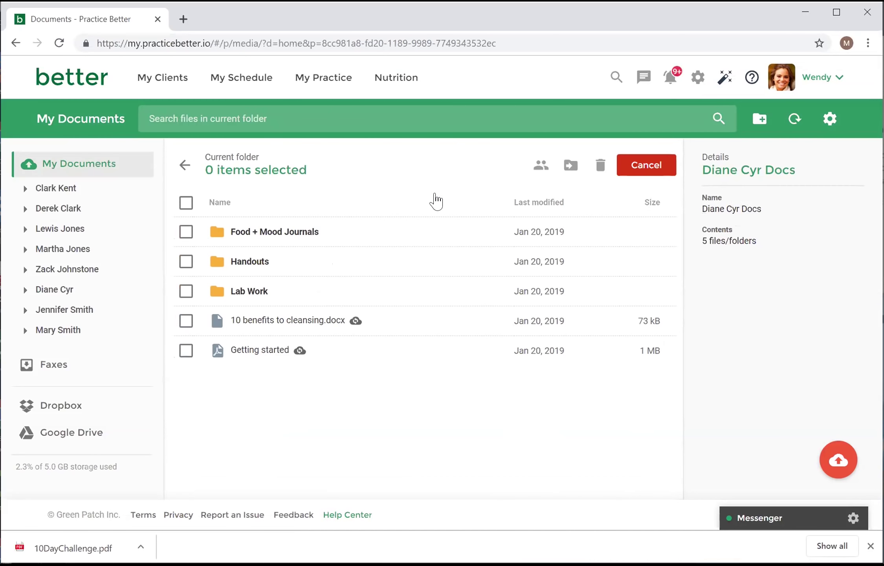
pyautogui.click(186, 204)
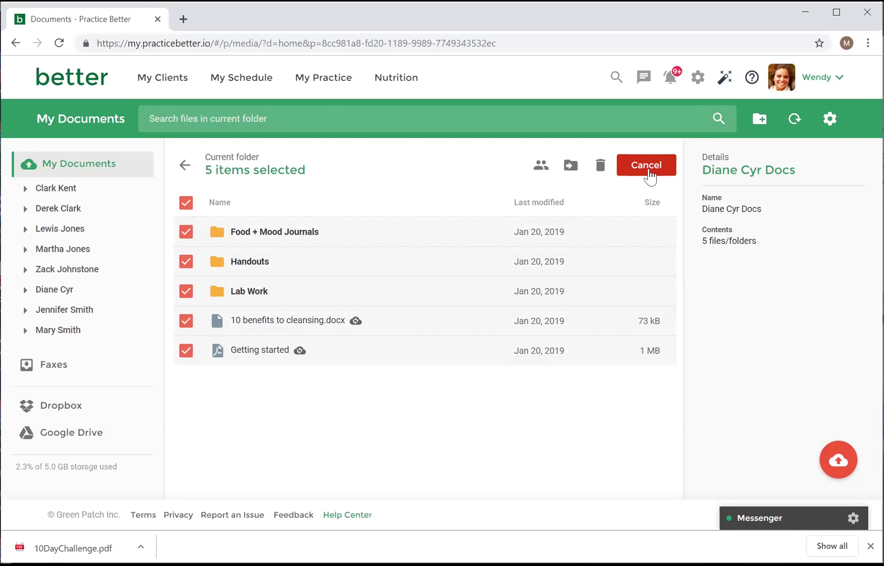
pyautogui.click(571, 173)
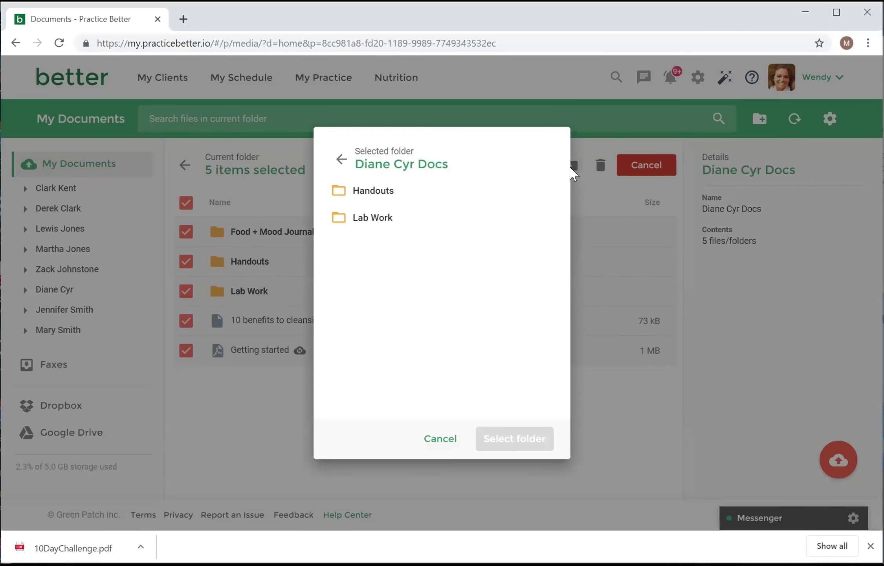
pyautogui.click(340, 167)
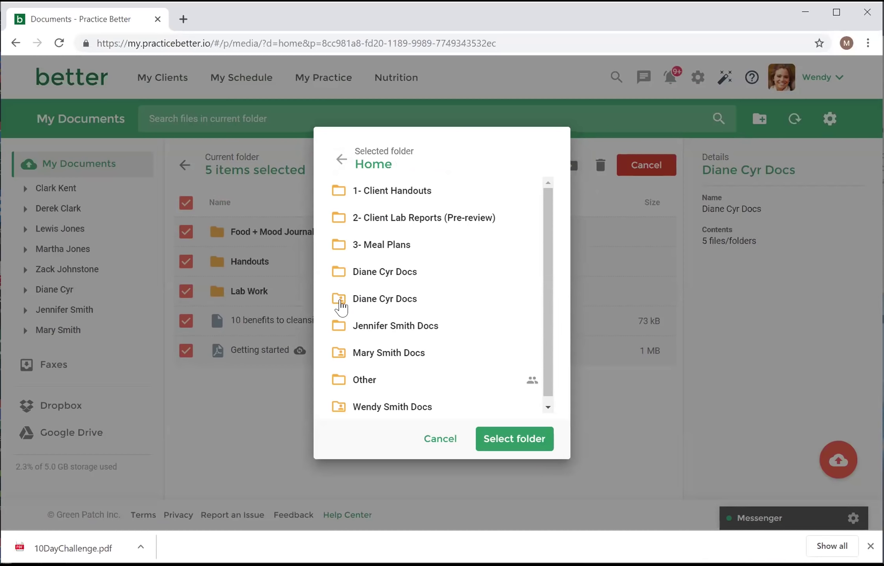
pyautogui.click(362, 305)
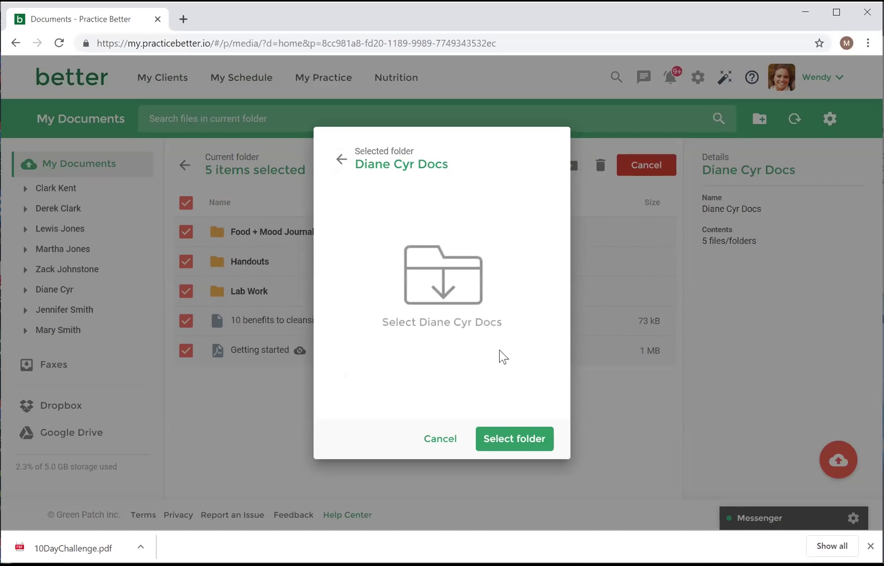
pyautogui.click(504, 439)
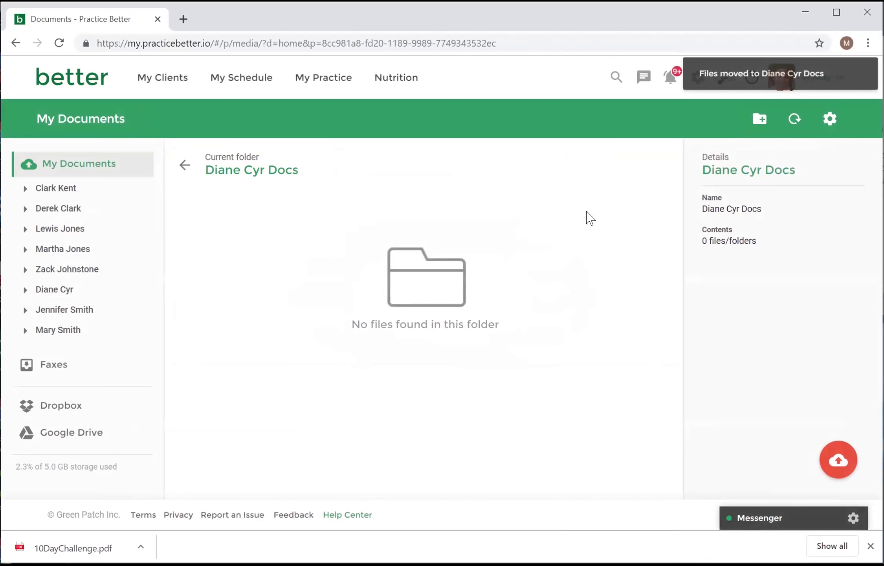
# Step: Delete the client's emptied regular Docs folder from My Documents, keeping their home folder
pyautogui.click(185, 166)
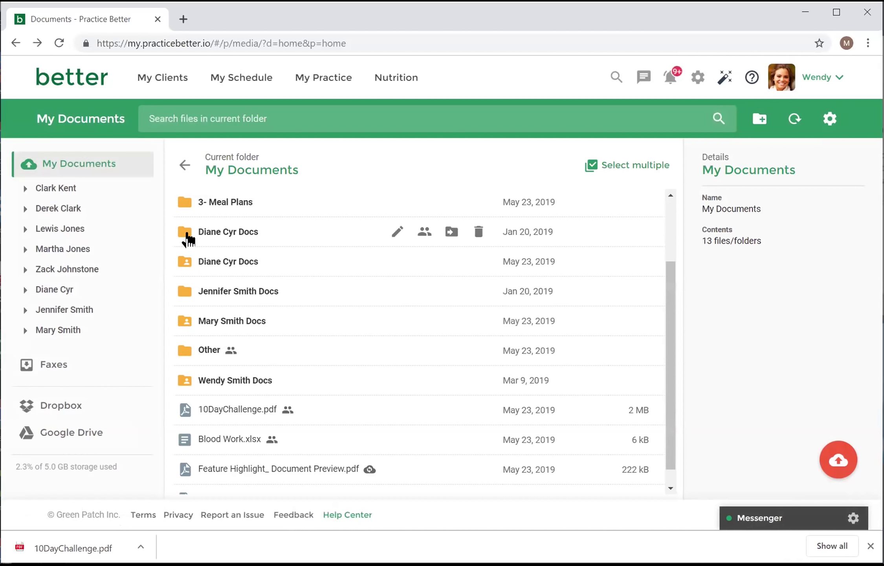
pyautogui.click(477, 236)
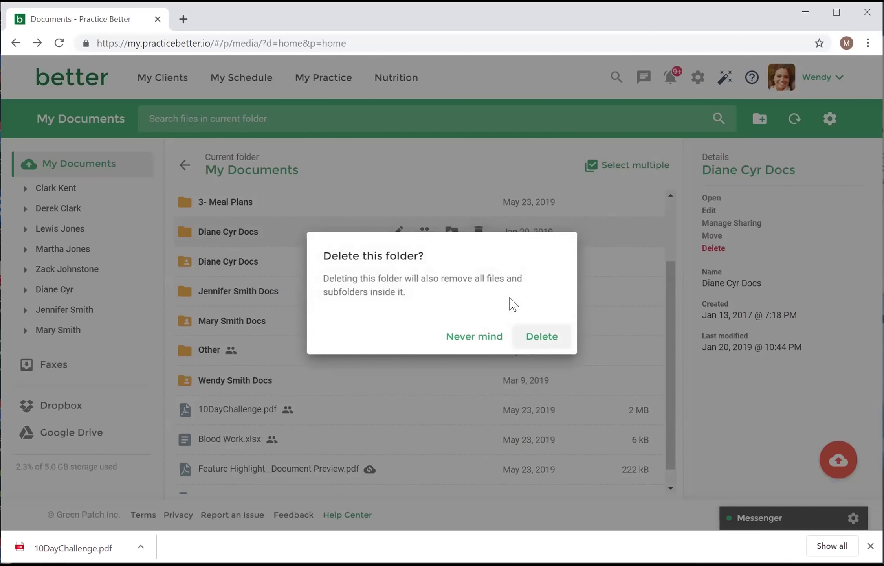
pyautogui.click(534, 334)
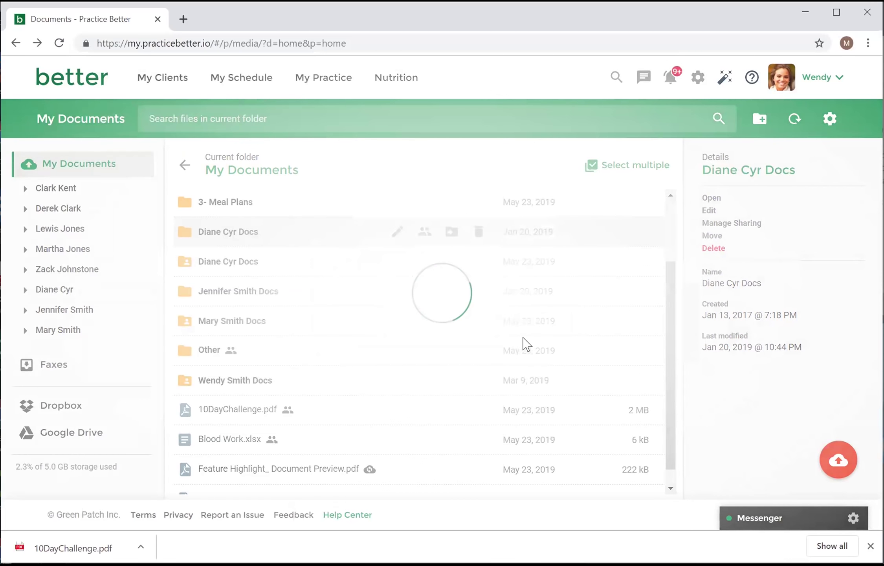
# Step: Open the third recent client's documents from their profile and create a folder named My Client in the home folder
pyautogui.moveTo(152, 83)
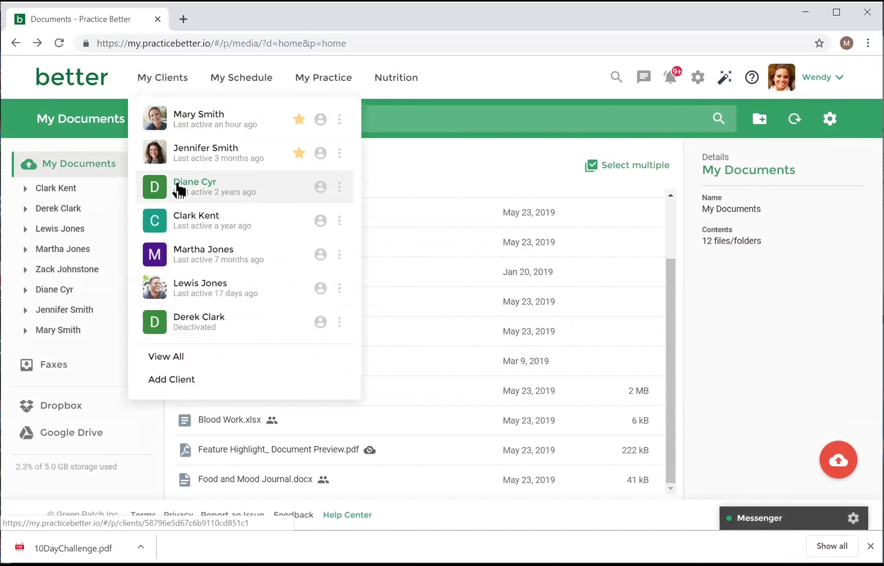
pyautogui.click(179, 189)
pyautogui.scroll(-3, 144, 310)
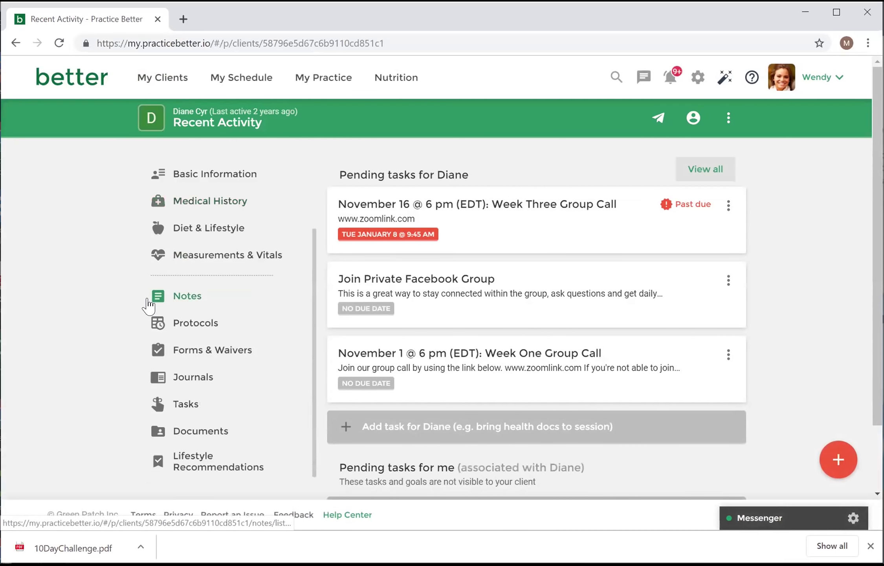
pyautogui.click(197, 433)
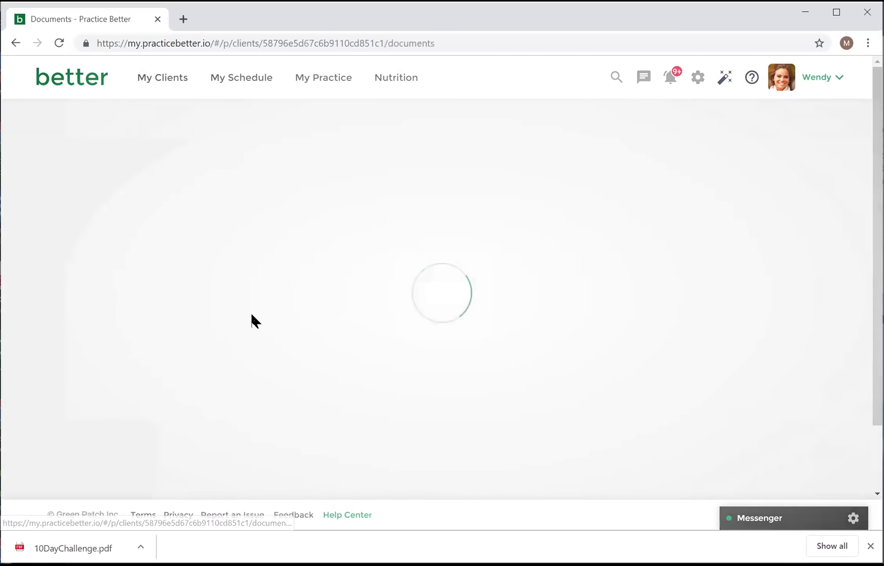
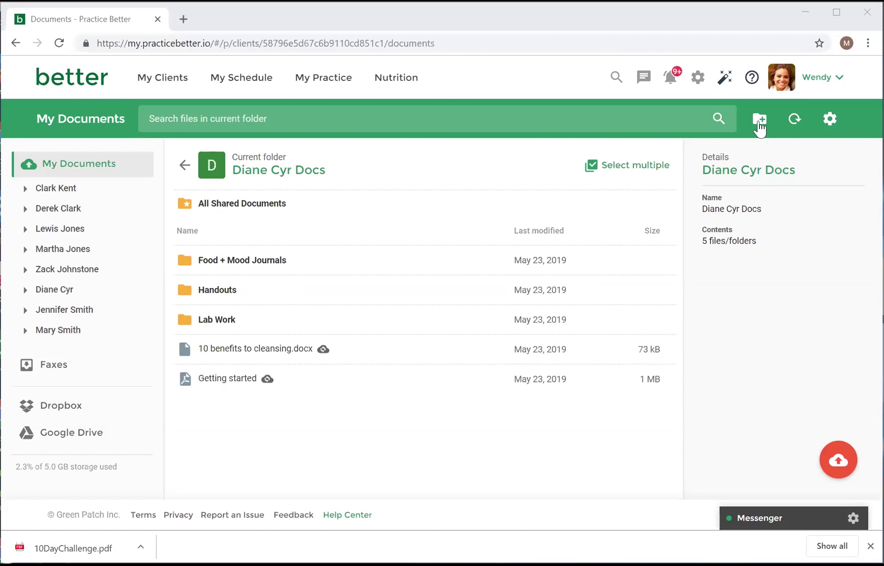
pyautogui.click(760, 128)
pyautogui.click(455, 301)
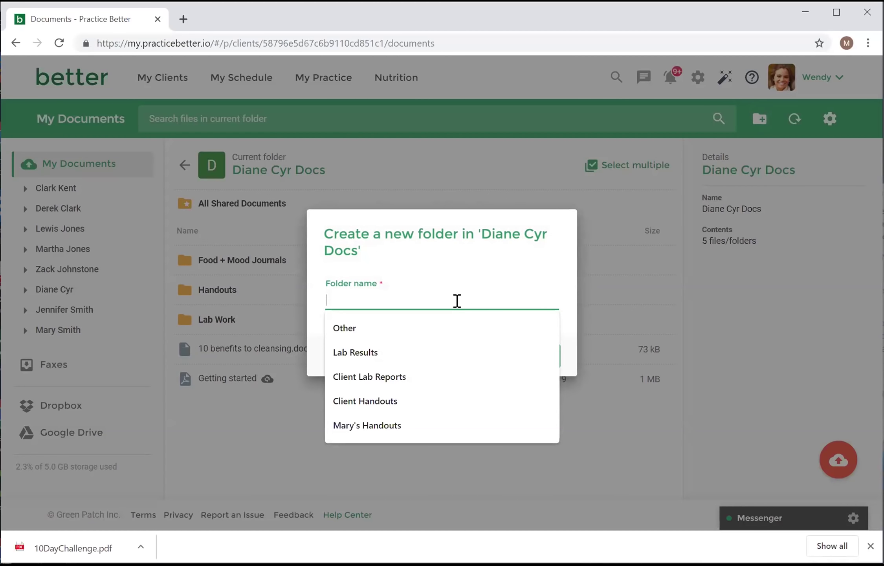
pyautogui.write('My Client')
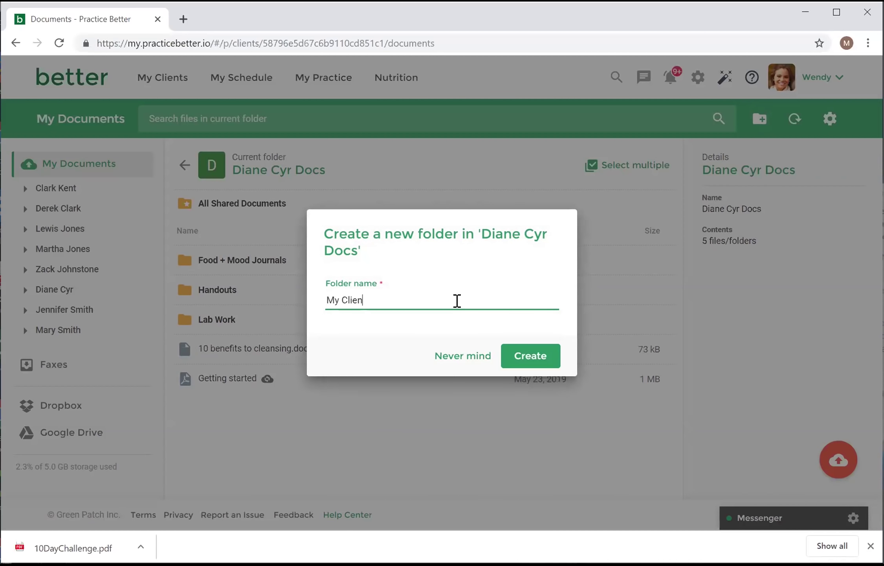
pyautogui.press('Return')
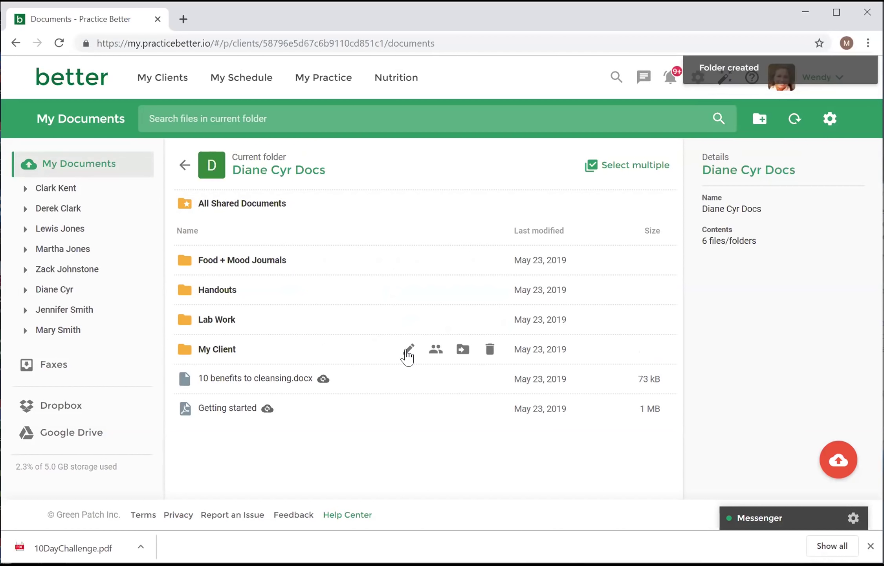
# Step: Rename the My Client folder to the client's first name in possessive form followed by New Folder, and save the changes
pyautogui.click(409, 350)
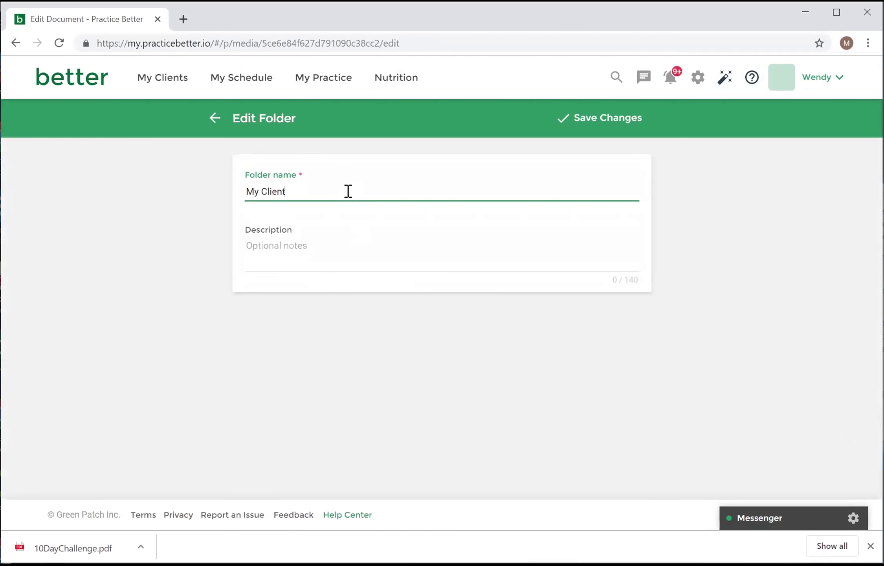
pyautogui.write("'s New Folder")
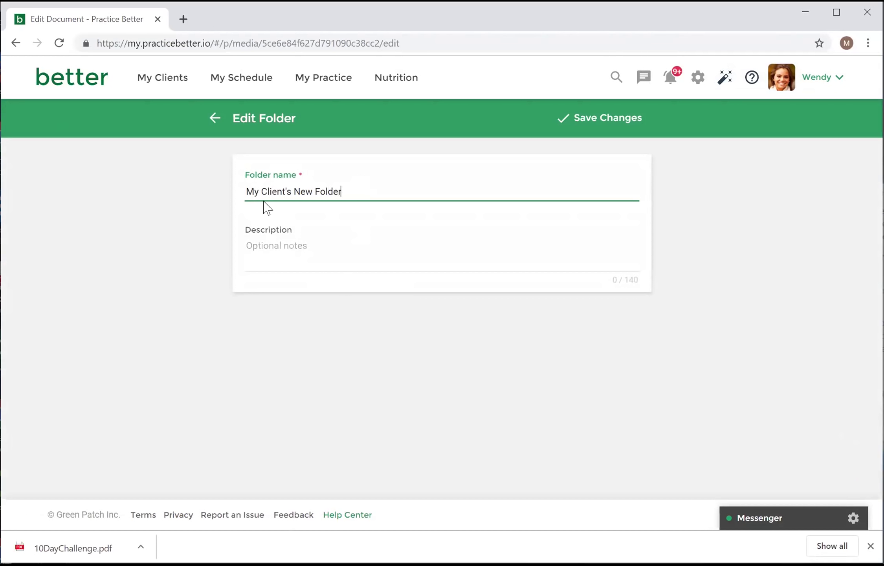
pyautogui.moveTo(290, 192); pyautogui.dragTo(171, 161)
pyautogui.write('Diane')
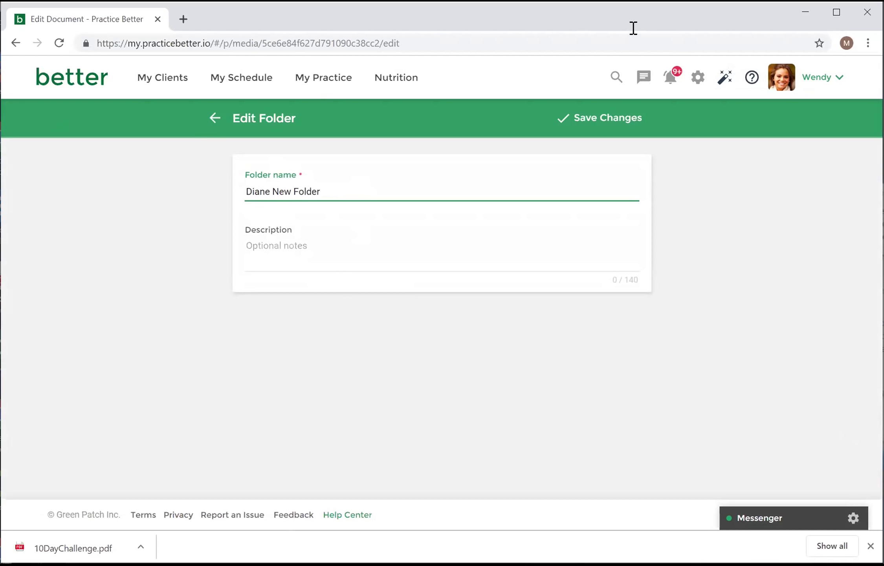
pyautogui.write("'s")
pyautogui.click(611, 114)
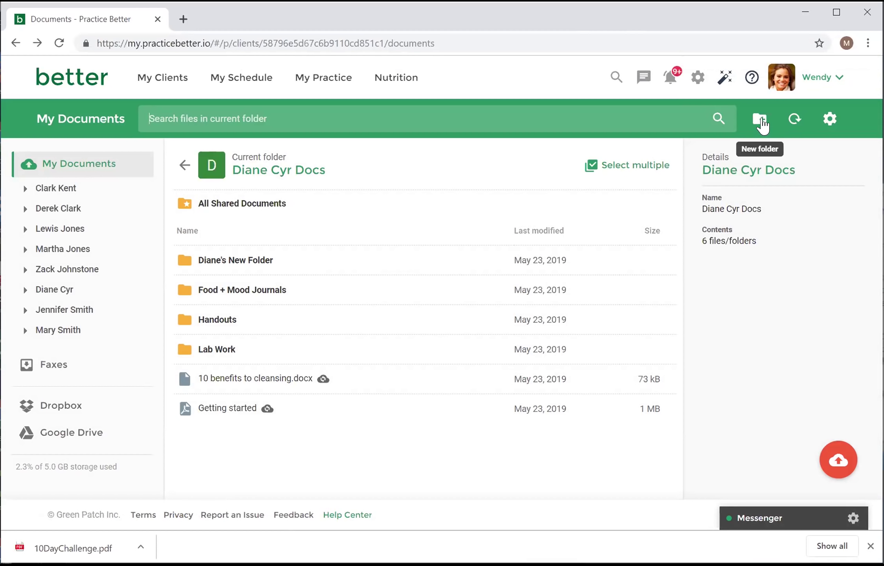
# Step: From the practice's documents, create a Journals folder prefixed with the client's possessive first name in the home folder containing Sample Exercise Plan.docx
pyautogui.click(332, 68)
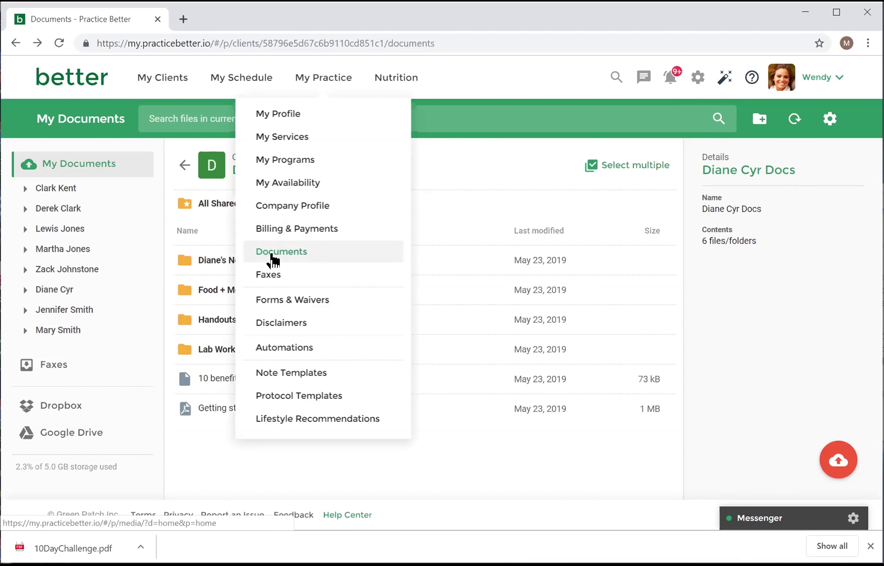
pyautogui.click(335, 258)
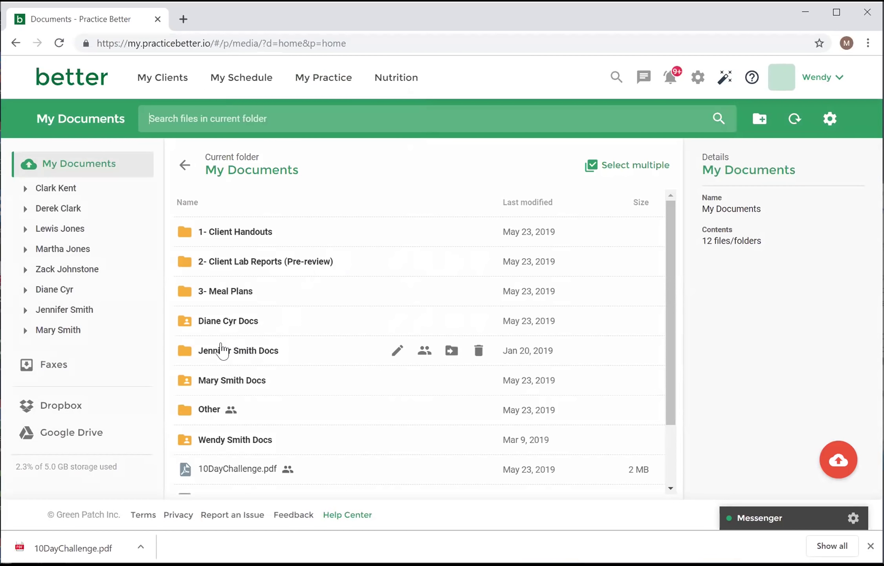
pyautogui.click(212, 382)
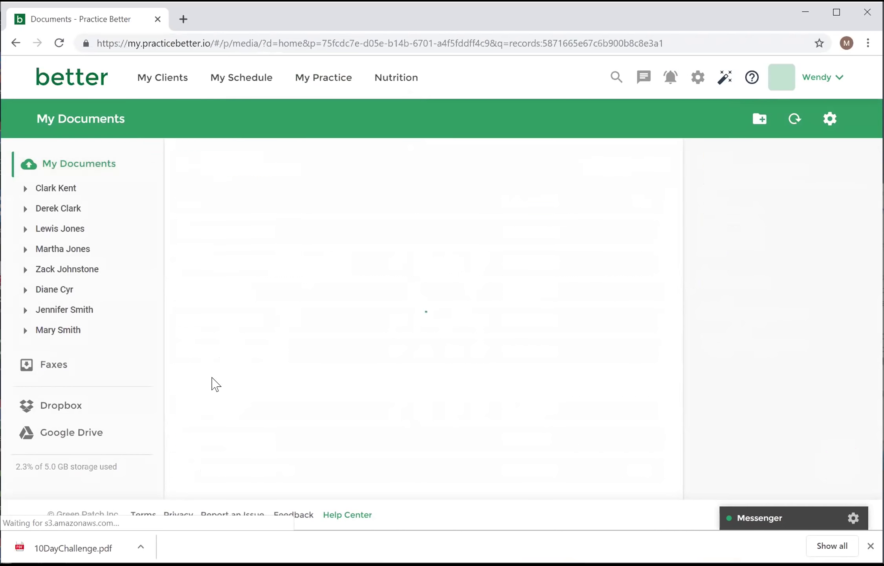
pyautogui.click(760, 122)
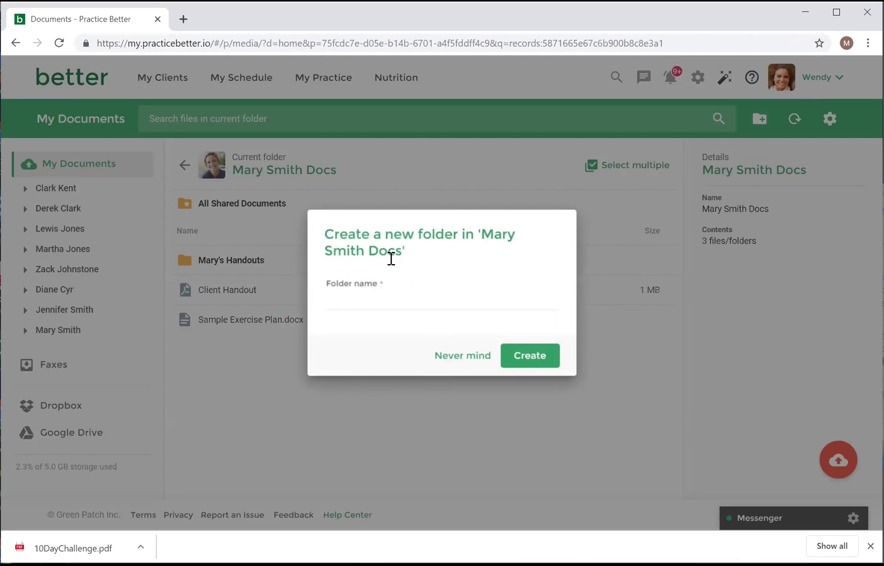
pyautogui.click(377, 298)
pyautogui.write('M')
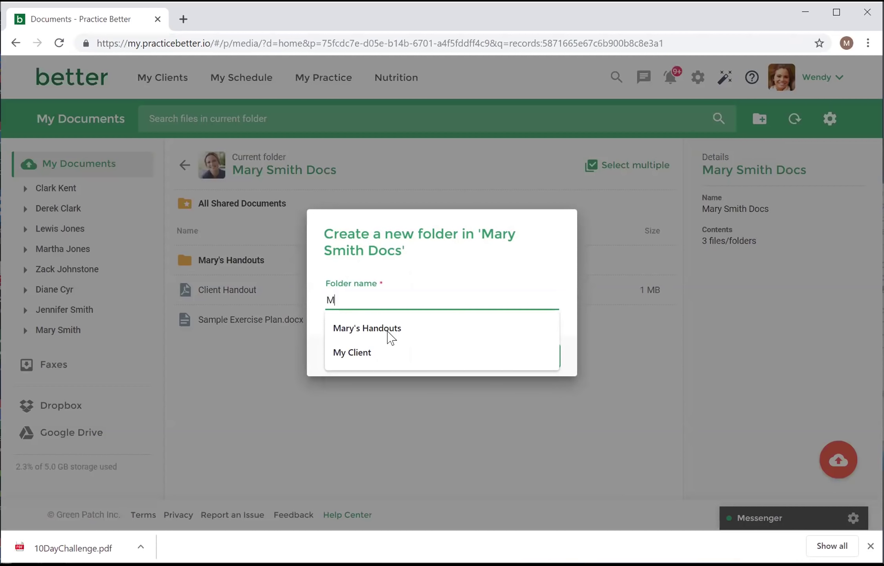
pyautogui.write("ary's Journals")
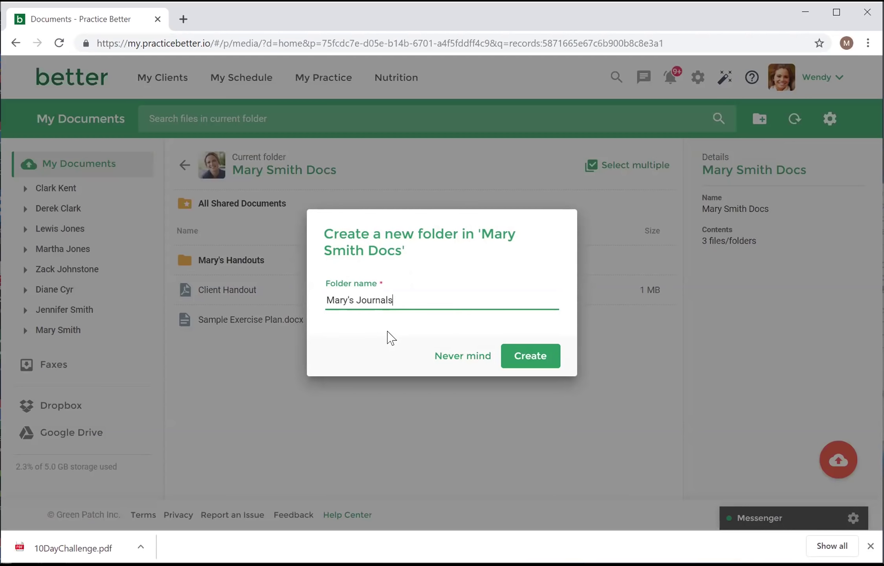
pyautogui.click(556, 361)
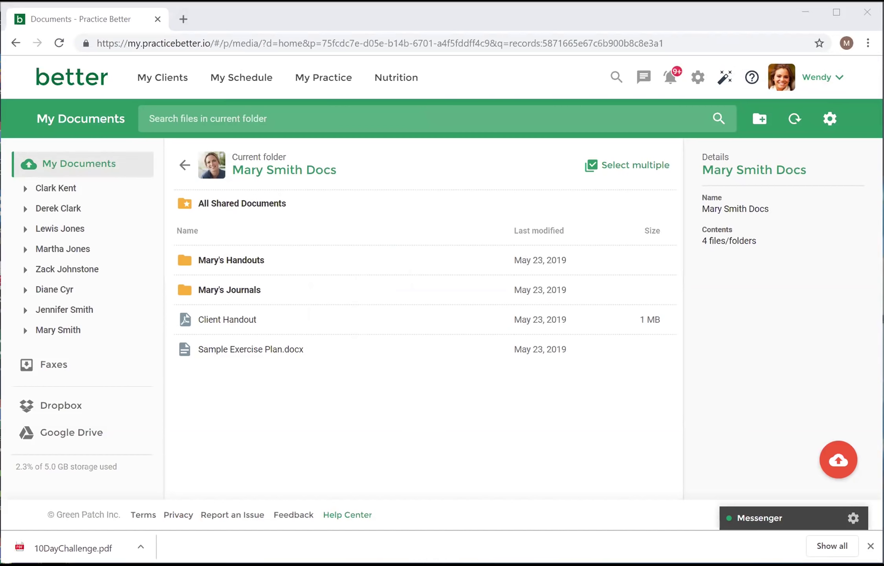
# Step: Open the first recent client's profile and view their documents from there
pyautogui.click(172, 84)
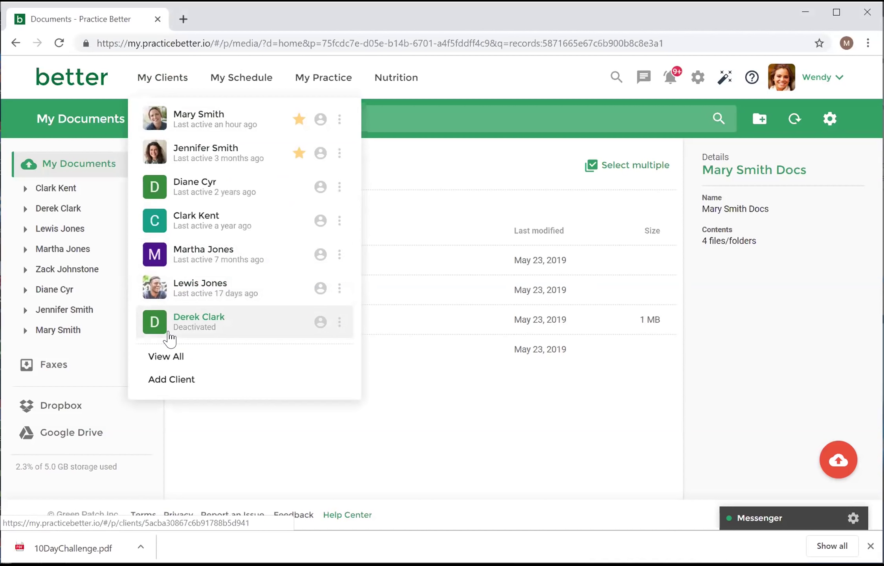
pyautogui.click(194, 127)
pyautogui.scroll(-2, 170, 384)
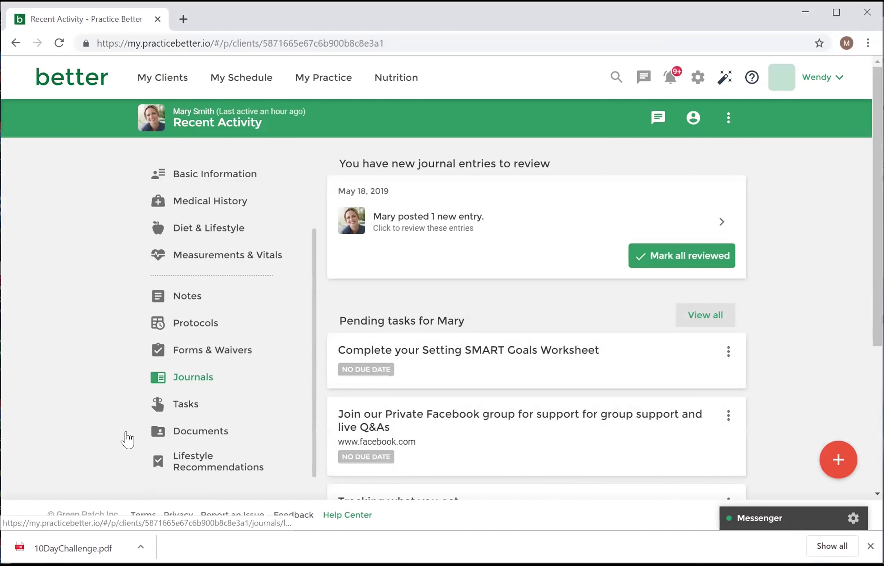
pyautogui.click(199, 436)
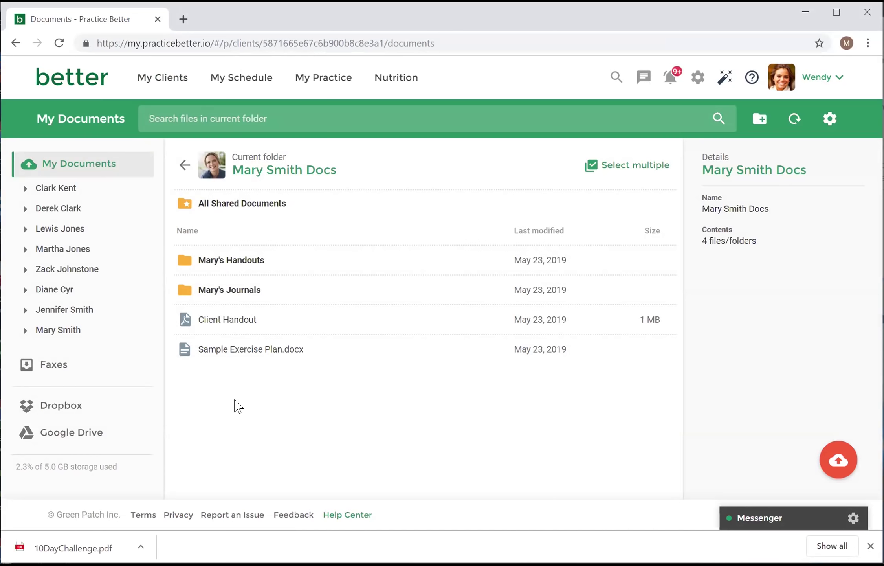
# Step: Open the deactivated client's documents from their profile and decline creating a home folder
pyautogui.click(148, 82)
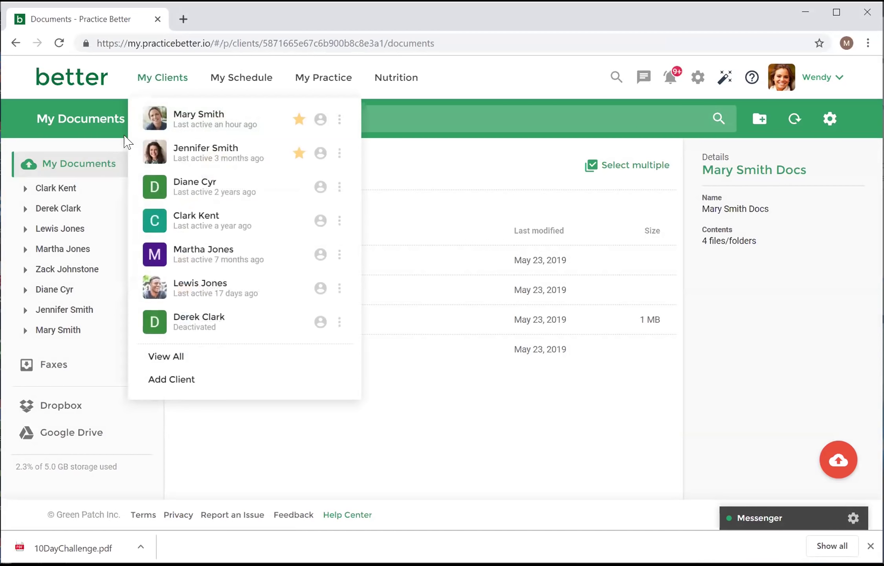
pyautogui.click(212, 326)
pyautogui.scroll(-3, 195, 393)
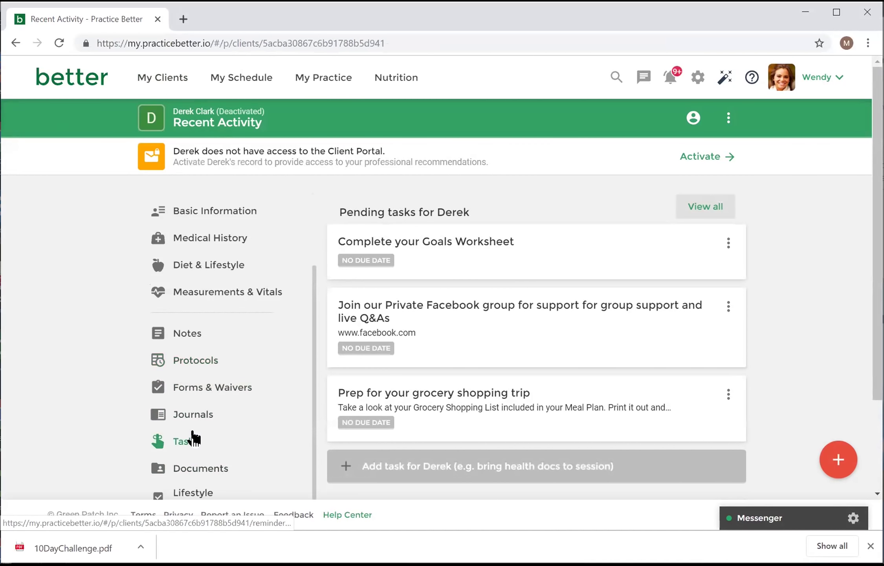
pyautogui.click(193, 471)
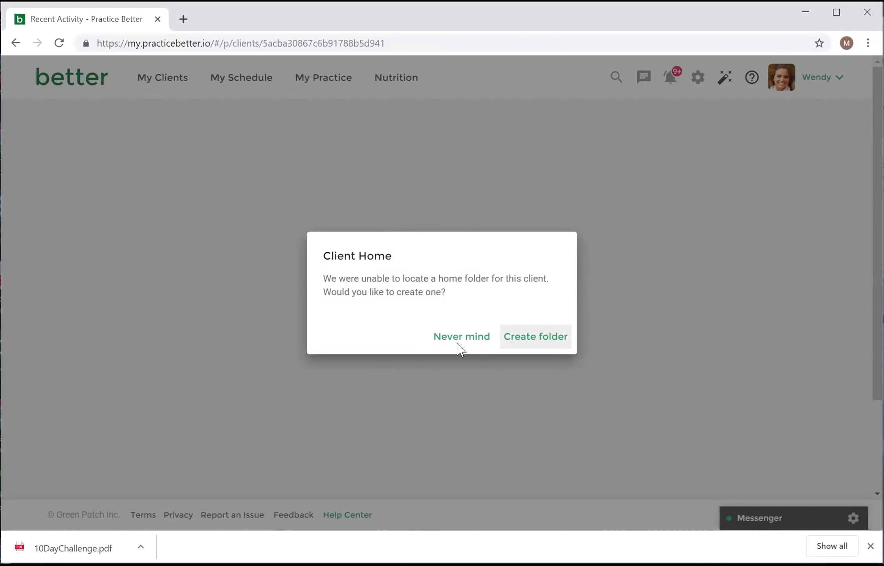
pyautogui.click(451, 342)
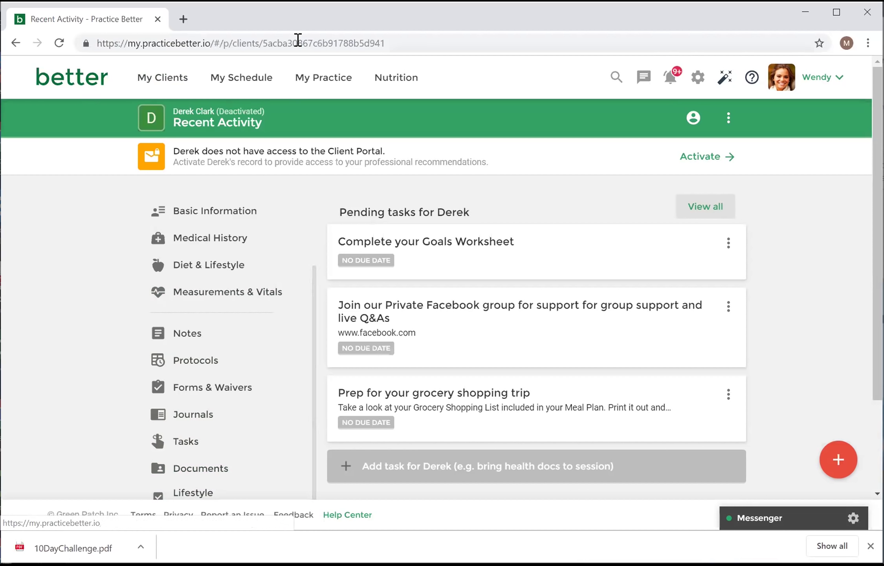
# Step: From the practice's documents, delete the second recent client's Docs folder
pyautogui.click(317, 84)
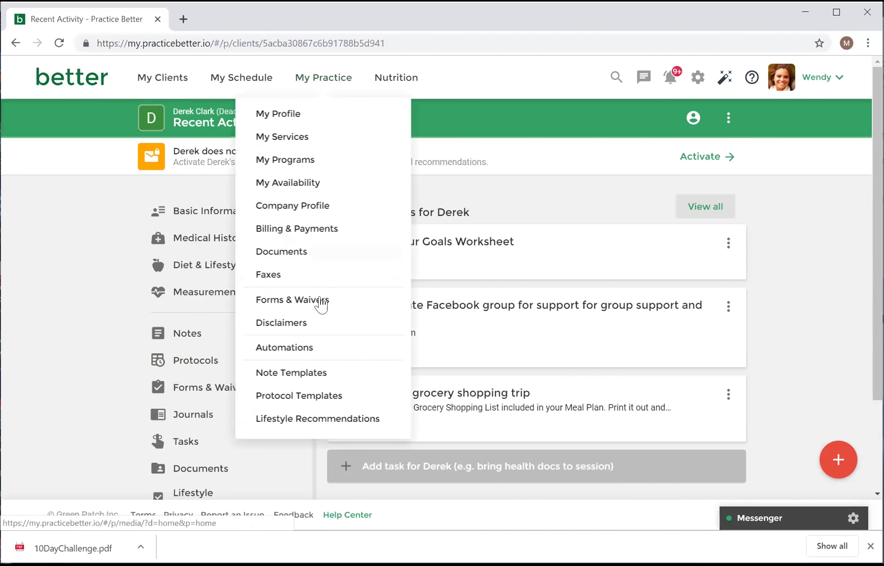
pyautogui.click(282, 252)
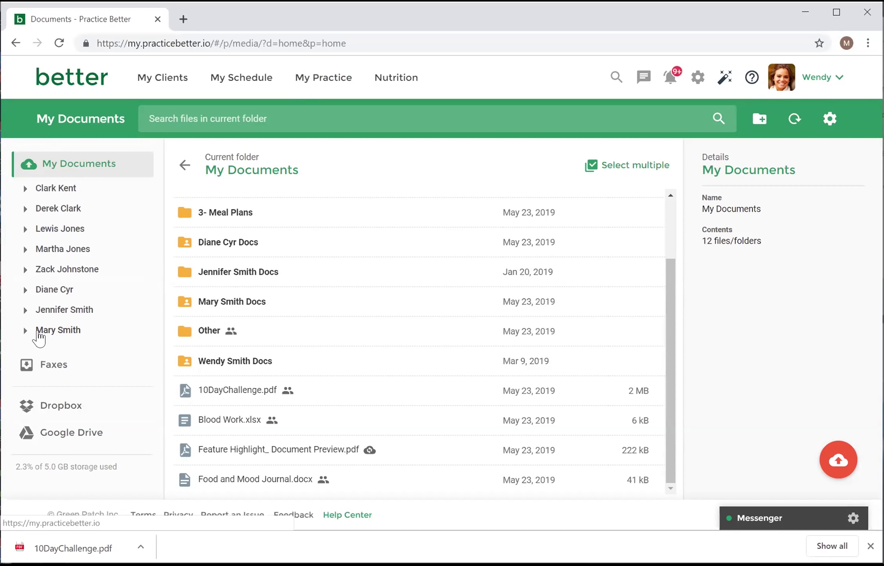
pyautogui.moveTo(267, 287)
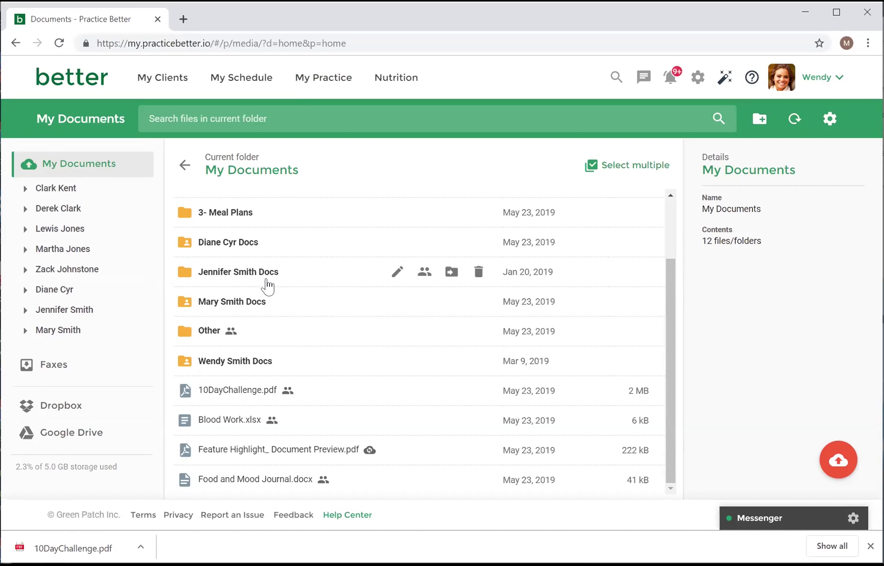
pyautogui.click(479, 272)
pyautogui.click(540, 337)
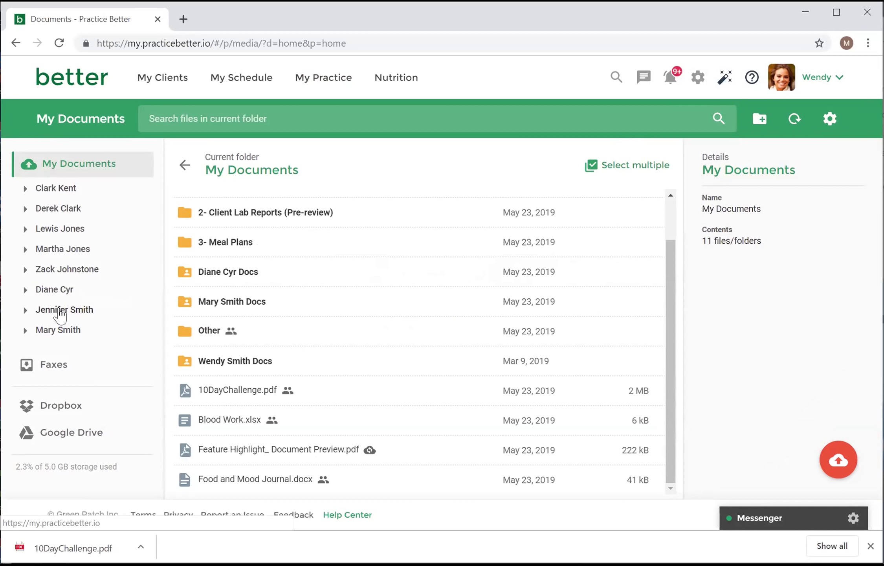
# Step: Create a new home folder for the second recent client and return to My Documents
pyautogui.click(60, 310)
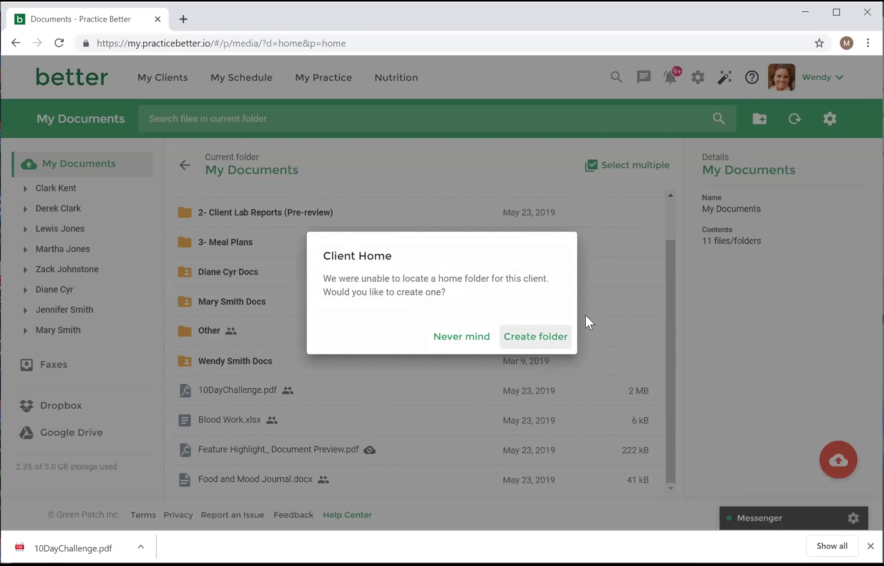
pyautogui.click(541, 339)
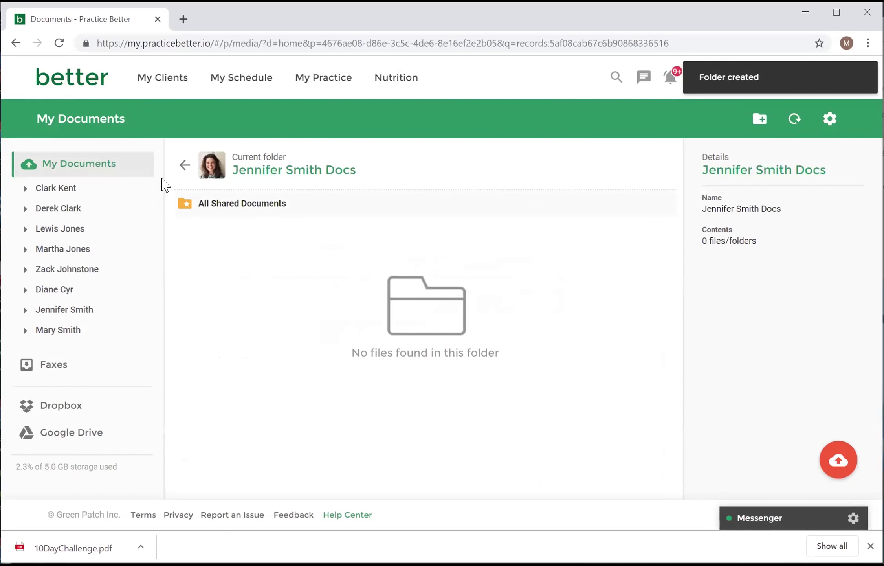
pyautogui.click(190, 170)
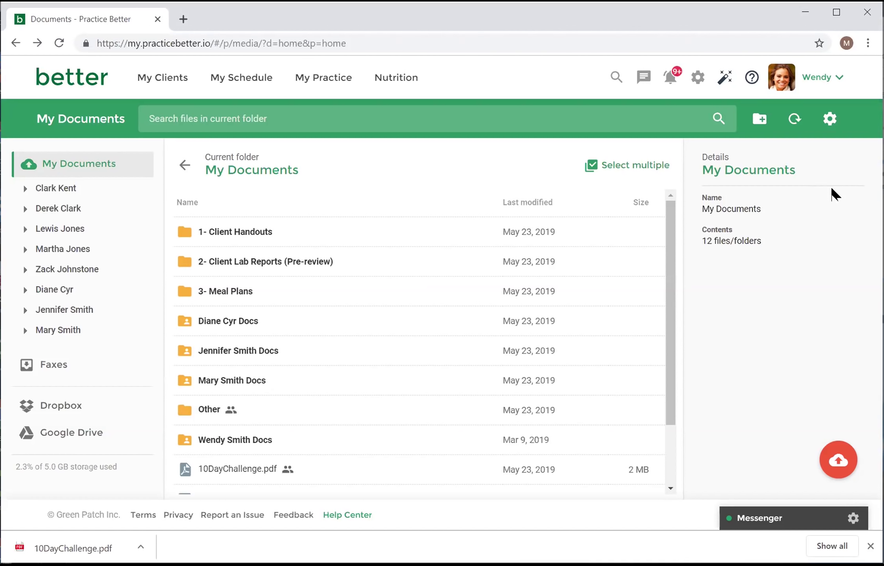
# Step: Try to create a folder named Previous Recommendations in My Documents, reload the page, and dismiss a second new-folder dialog
pyautogui.click(759, 119)
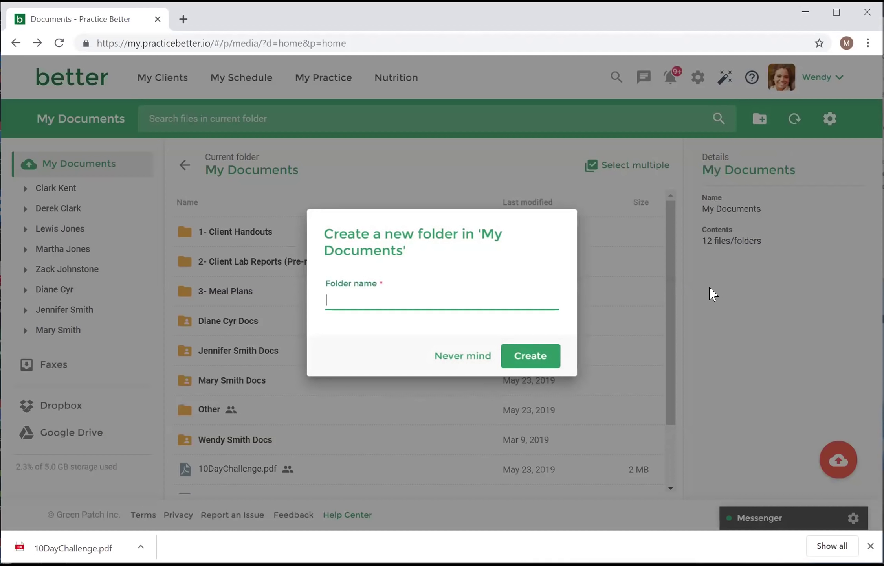
pyautogui.write('Previous Recommendations')
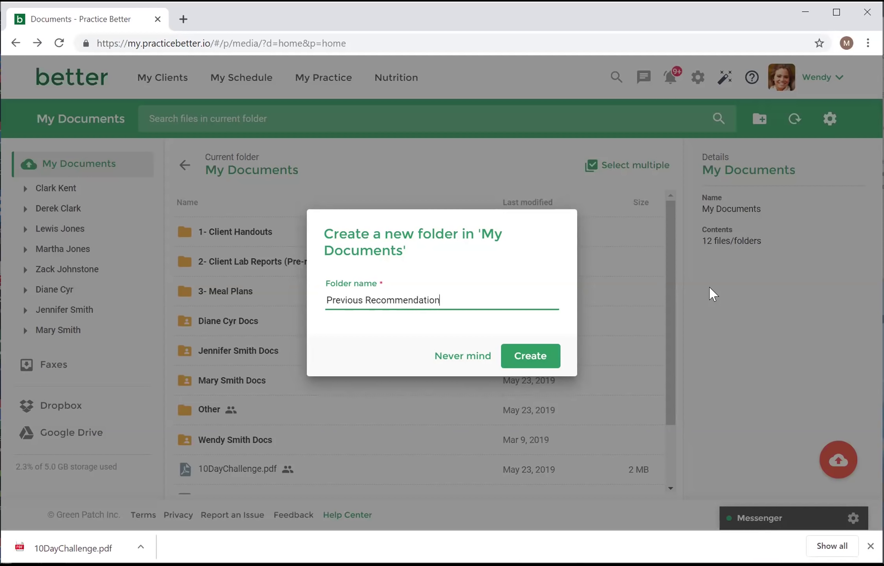
pyautogui.click(559, 352)
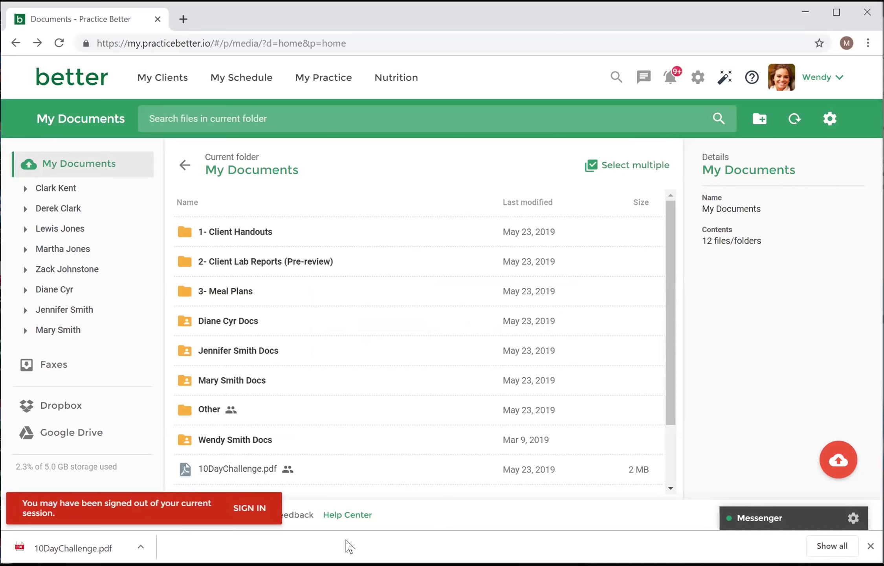
pyautogui.click(348, 36)
pyautogui.press('Return')
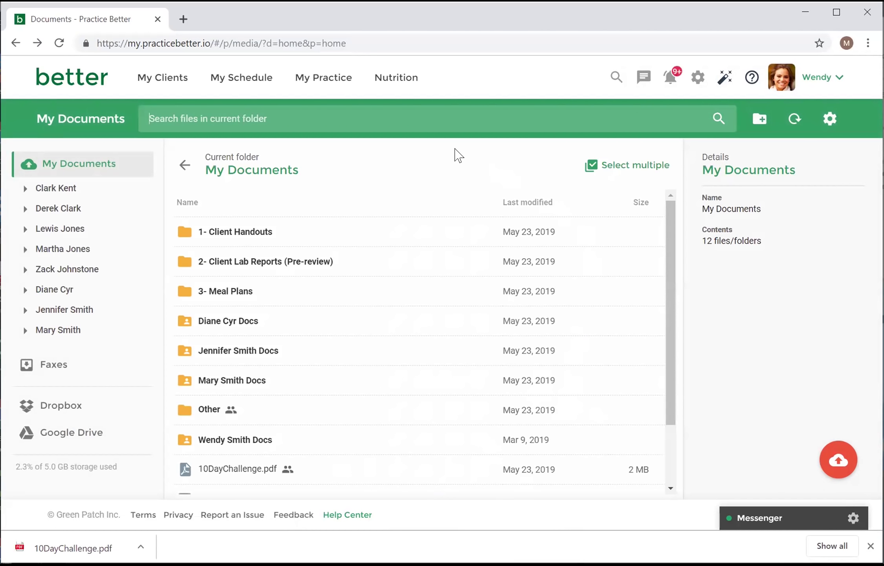
pyautogui.click(762, 118)
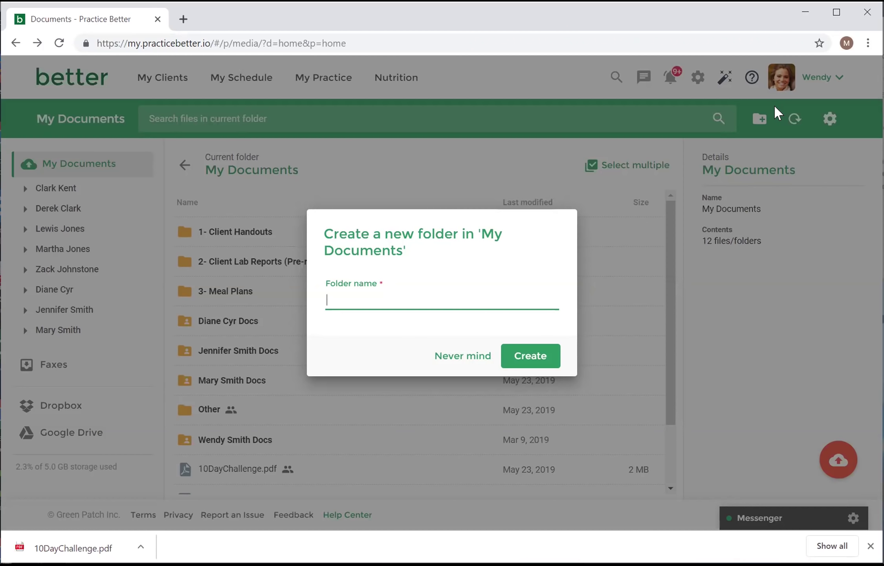
pyautogui.click(471, 362)
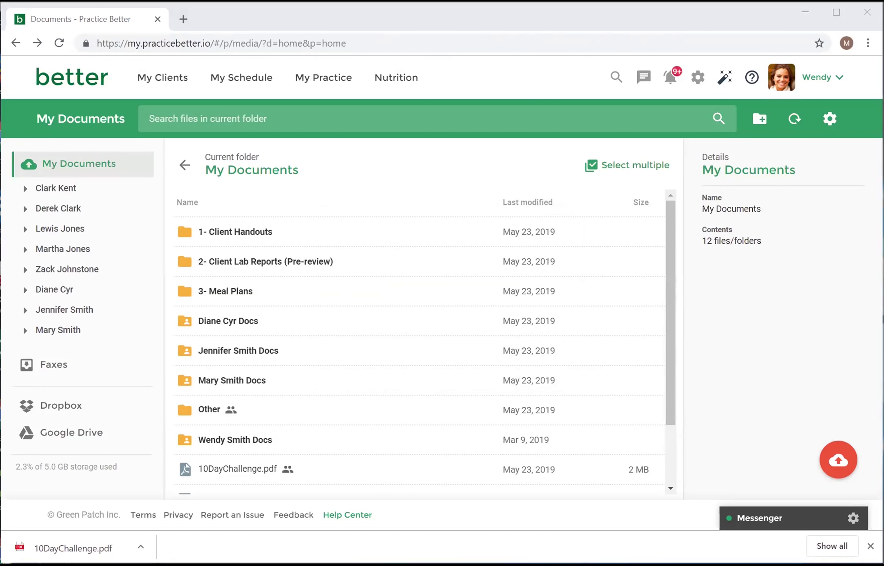
# Step: Start a fax of 10DayChallenge.pdf from My Documents, enter the fax number, and pick the first saved doctor contact as recipient
pyautogui.click(410, 173)
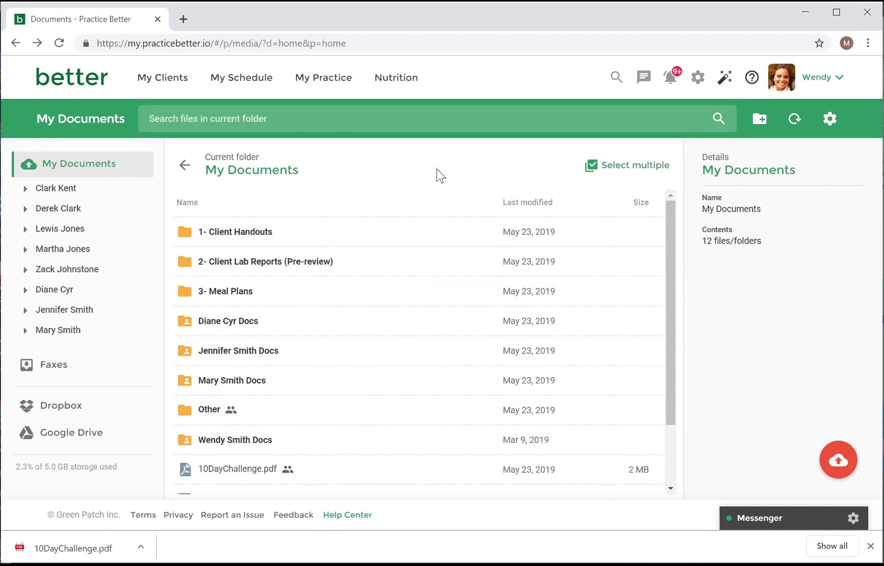
pyautogui.moveTo(369, 240)
pyautogui.scroll(-2, 370, 243)
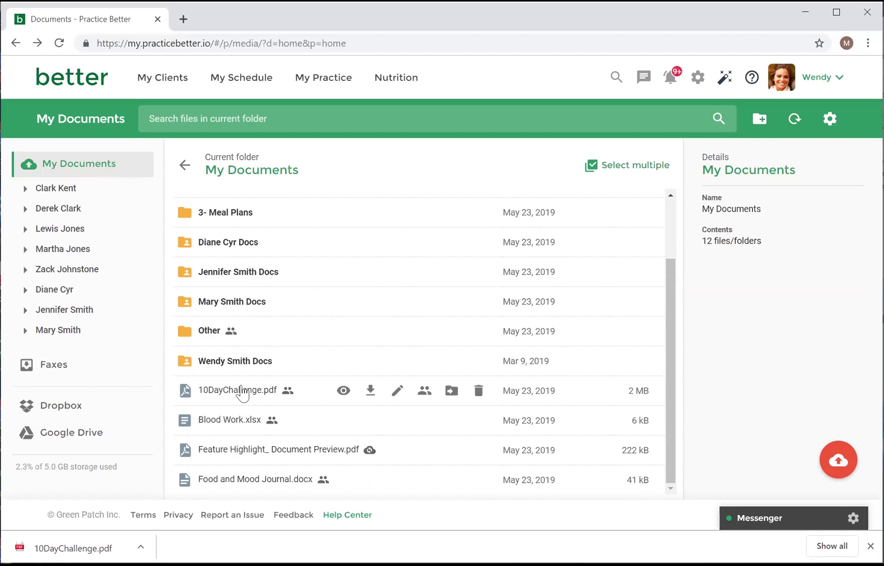
pyautogui.click(242, 393)
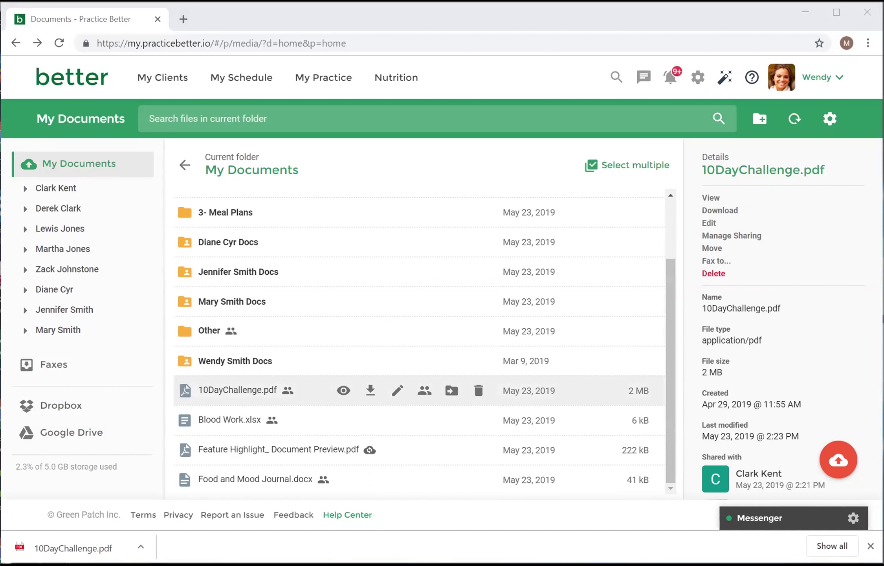
pyautogui.click(371, 150)
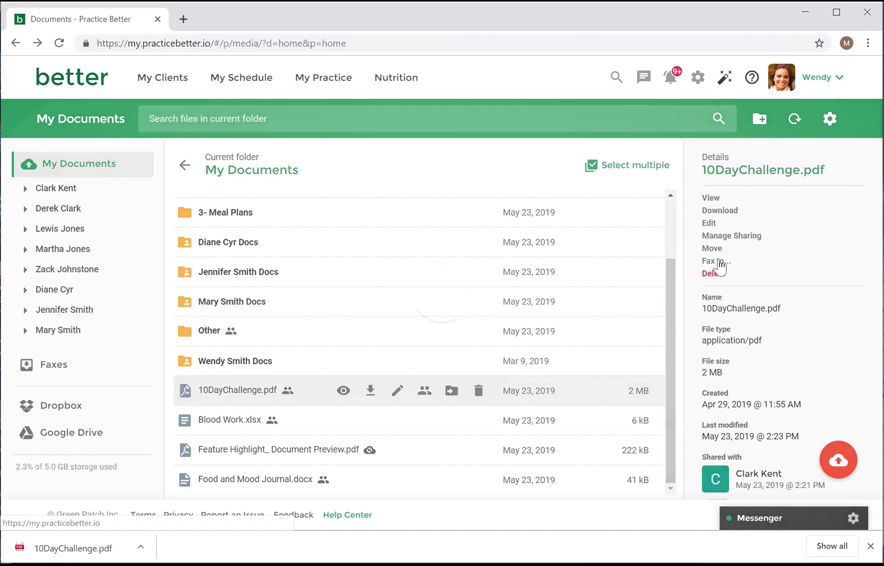
pyautogui.click(719, 261)
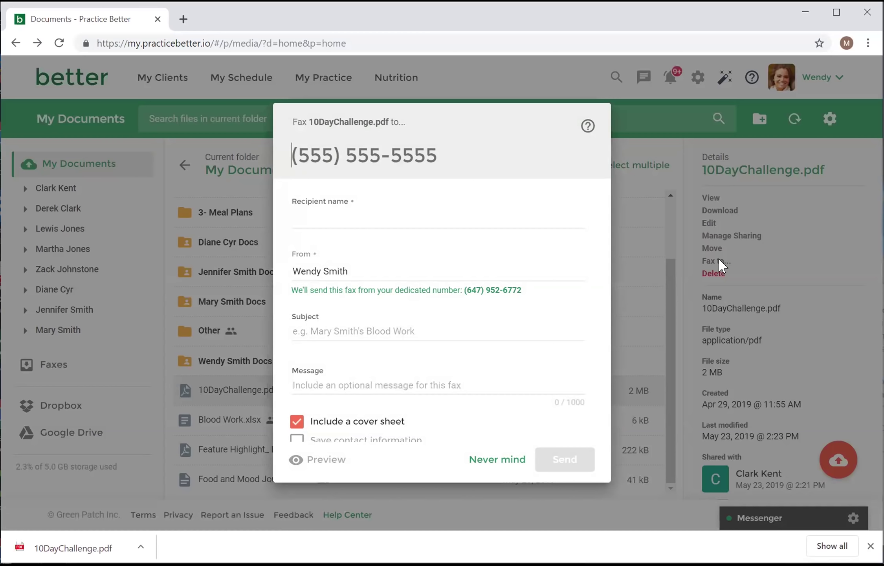
pyautogui.write('555555555')
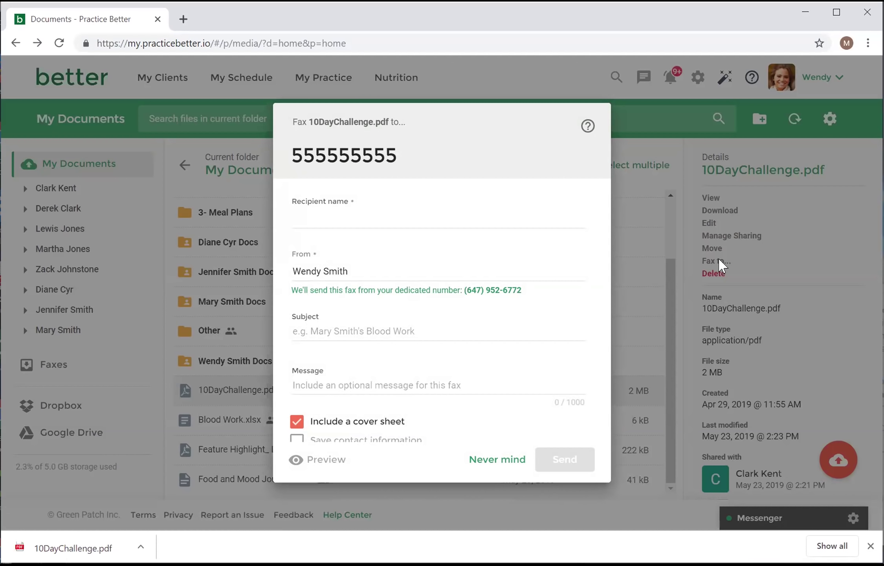
pyautogui.click(464, 219)
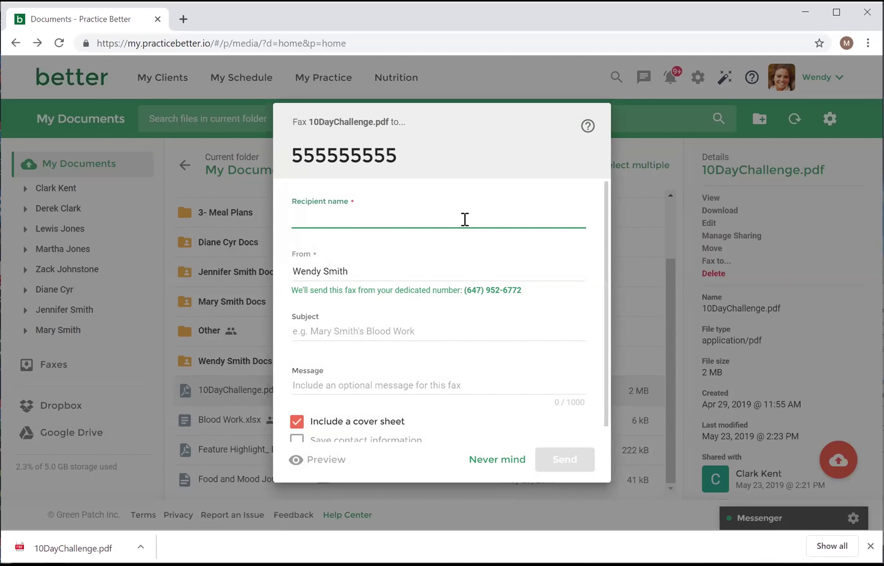
pyautogui.write('Dr')
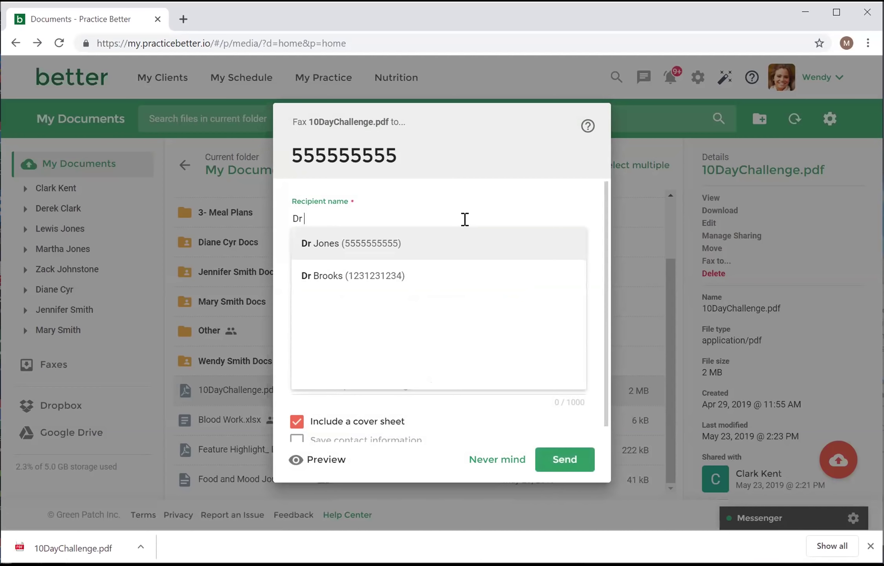
pyautogui.click(423, 252)
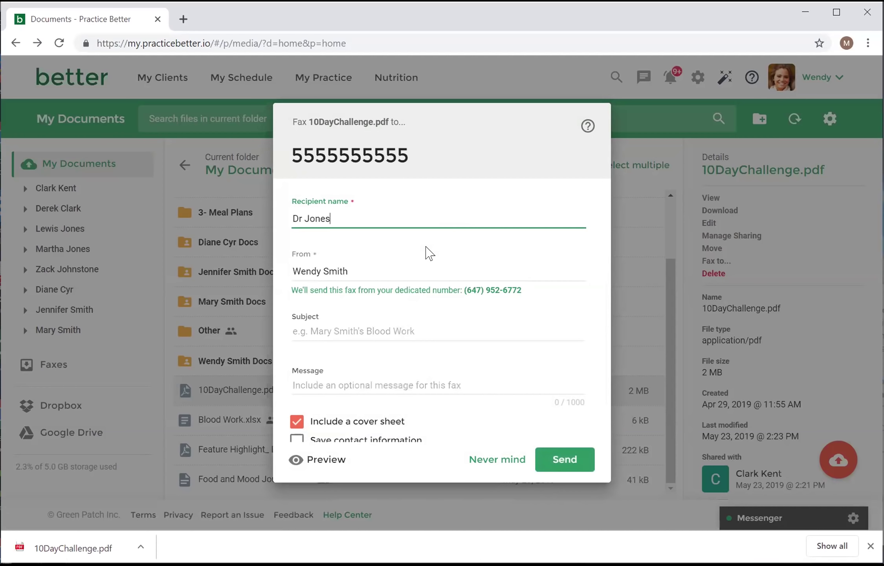
# Step: Set the fax subject to the client's full name in possessive form followed by Lab Results, and discard the fax
pyautogui.click(311, 332)
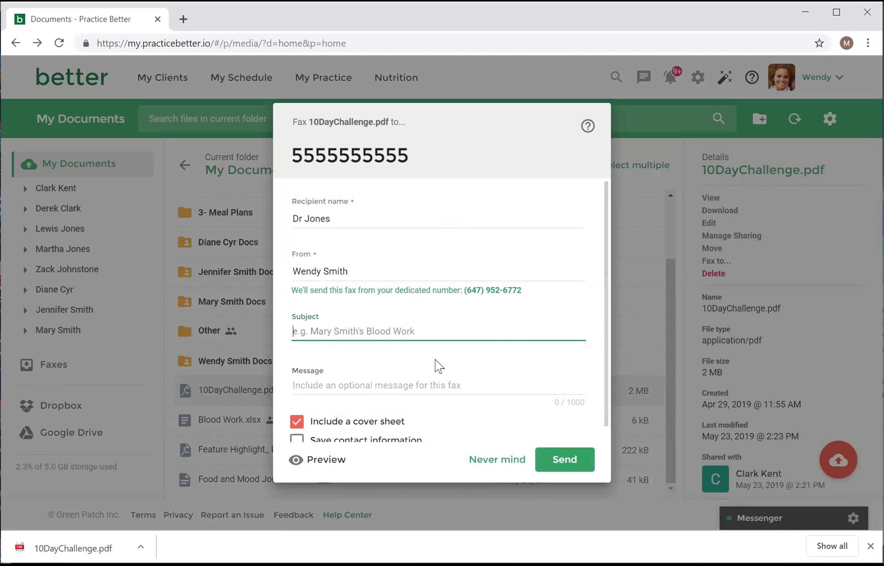
pyautogui.write('Mary ')
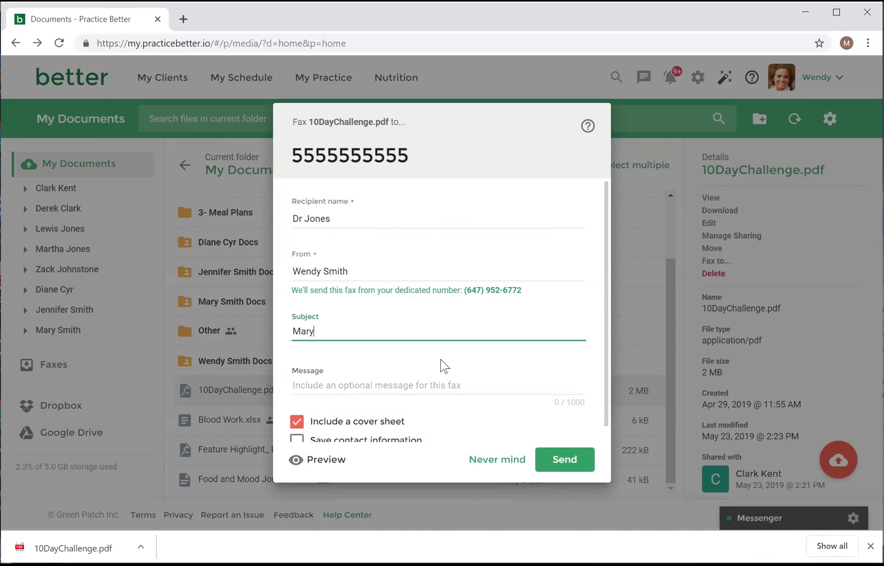
pyautogui.write("Smith's Lab Results")
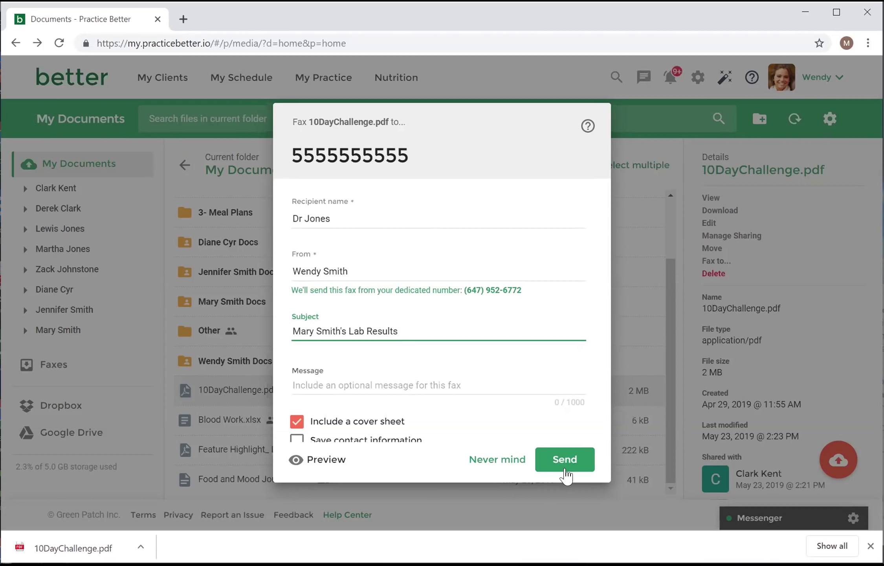
pyautogui.click(483, 470)
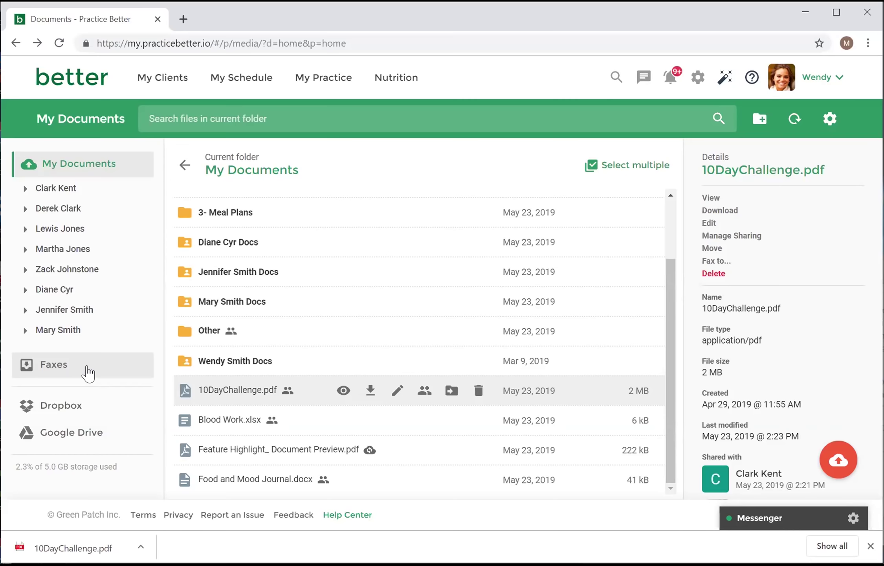
# Step: View the practice's Sent Faxes and Received Faxes folders
pyautogui.click(89, 373)
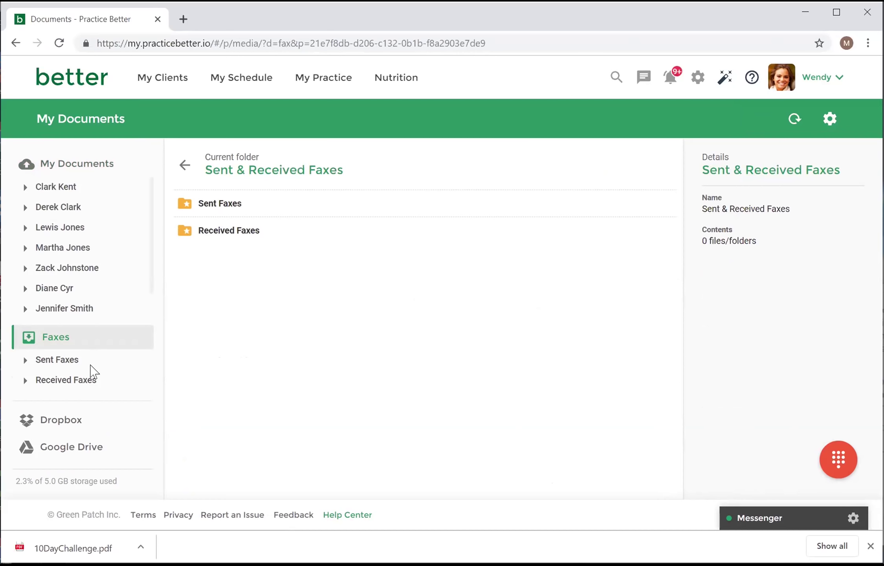
pyautogui.click(238, 203)
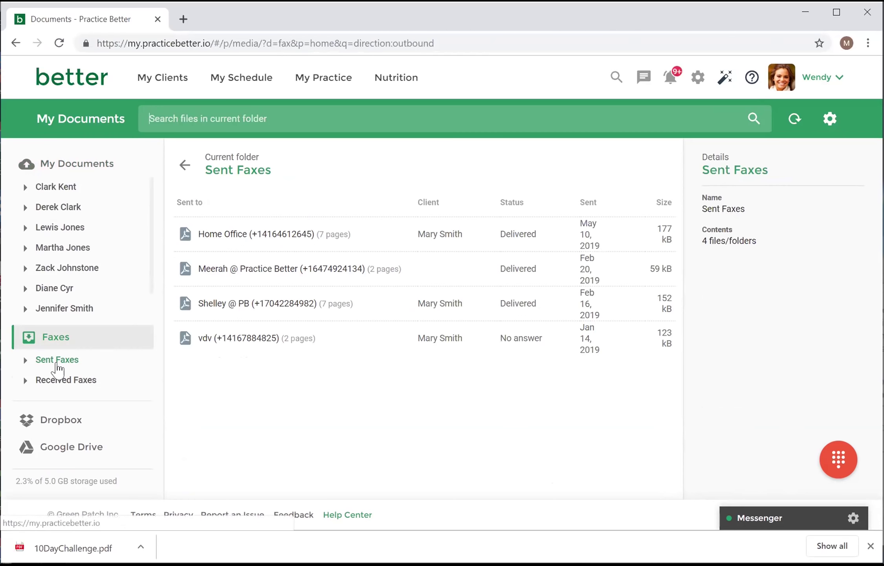
pyautogui.click(58, 381)
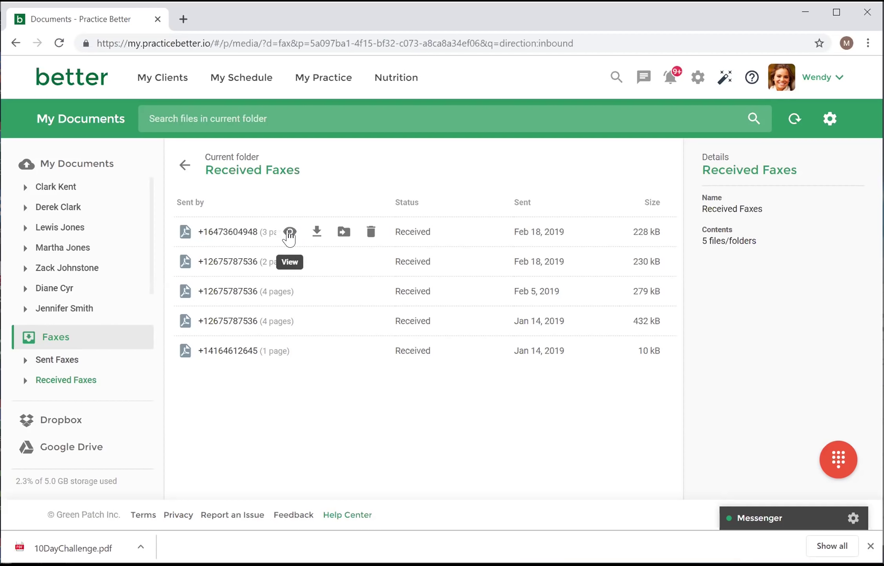
# Step: Copy the 3-page fax dated Feb 18, 2019 from Received Faxes into the third client home folder
pyautogui.click(343, 236)
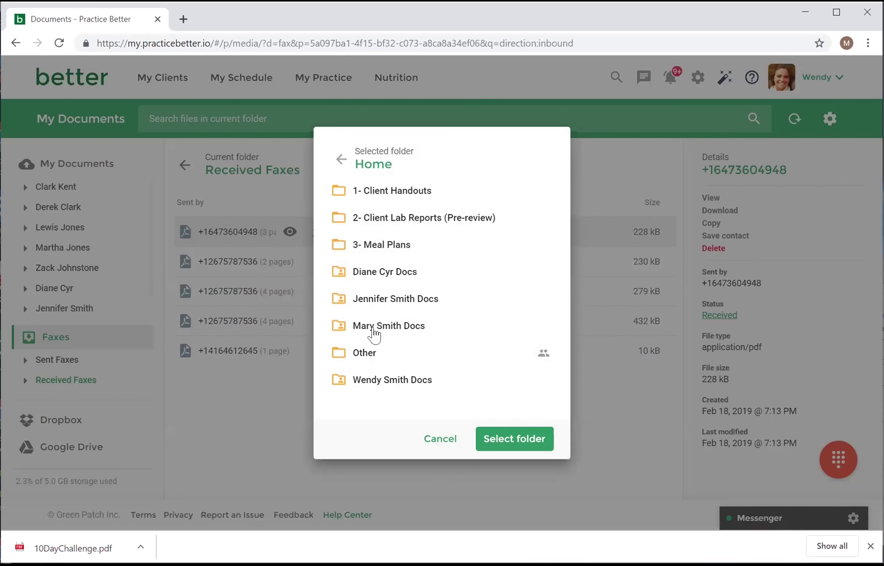
pyautogui.click(389, 328)
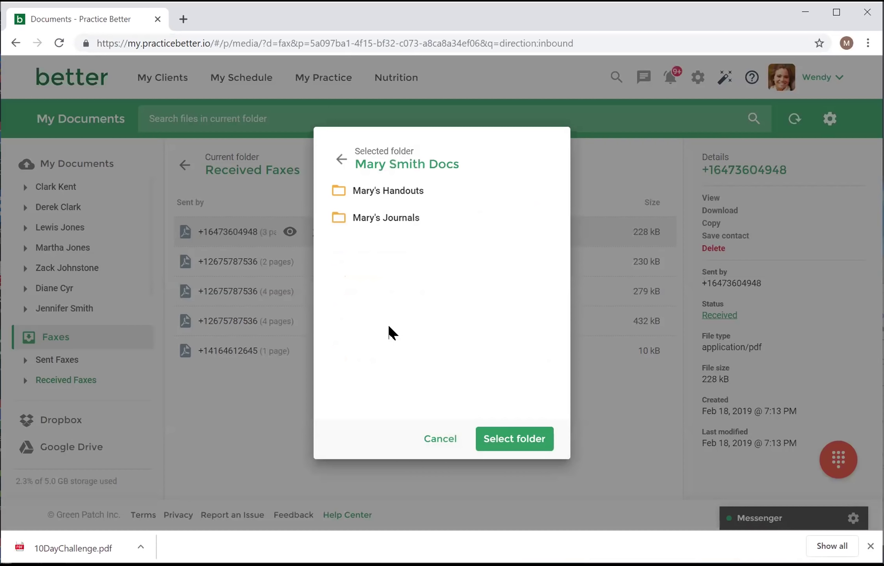
pyautogui.click(518, 440)
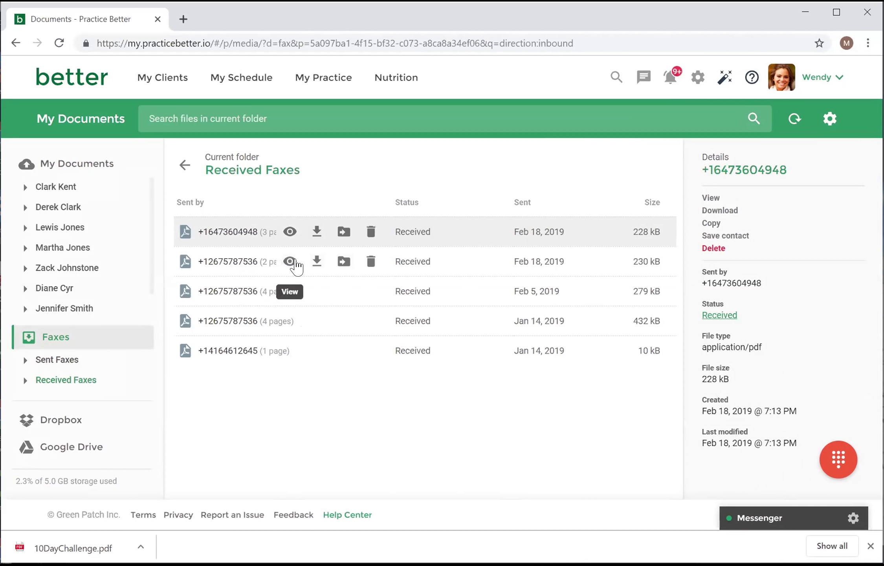
# Step: Copy the 2-page fax dated Feb 18, 2019 from Received Faxes into the second client home folder
pyautogui.click(344, 268)
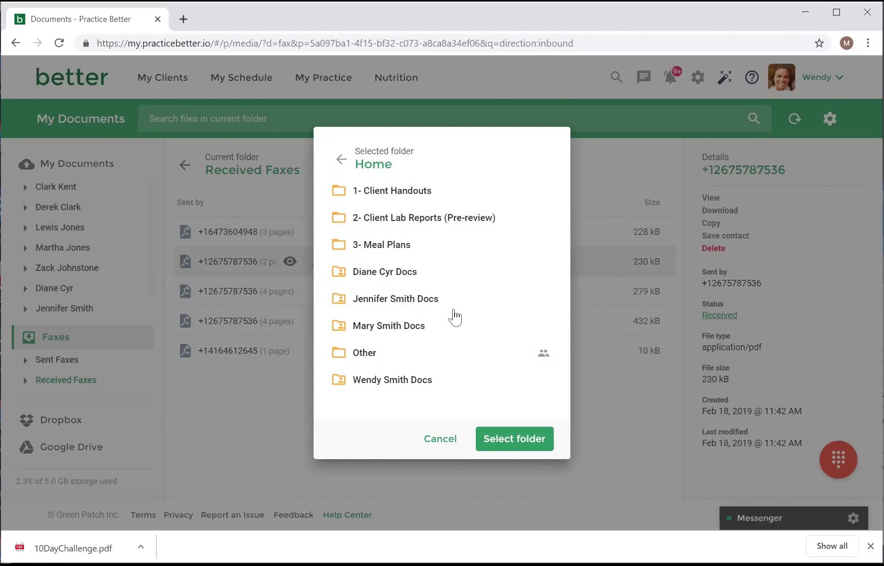
pyautogui.click(370, 308)
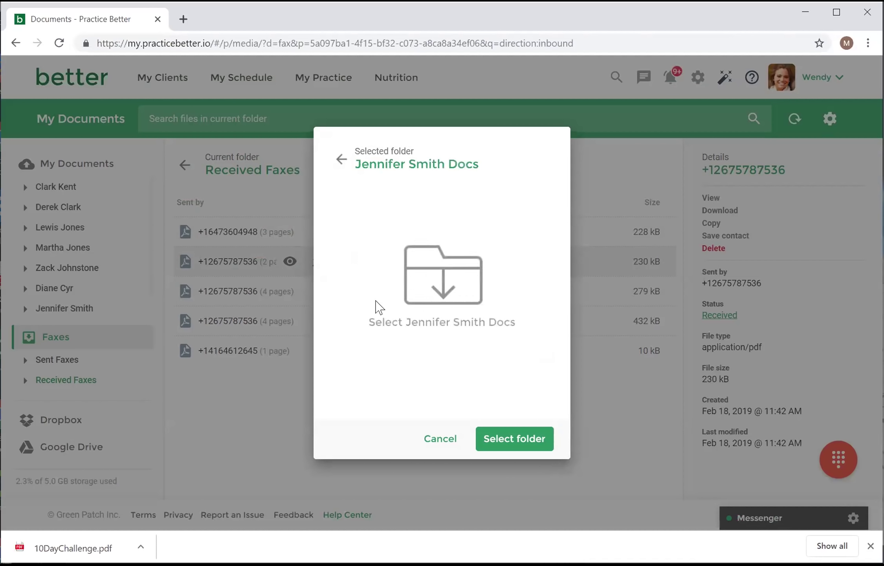
pyautogui.click(511, 443)
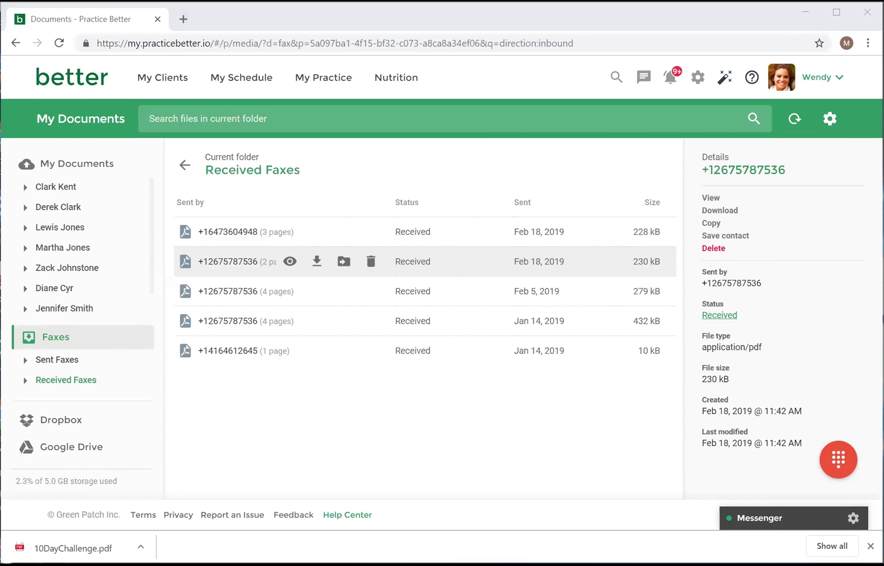
# Step: Go back to the Sent & Received Faxes folder and view the Fax Preferences in the practice's settings
pyautogui.click(184, 166)
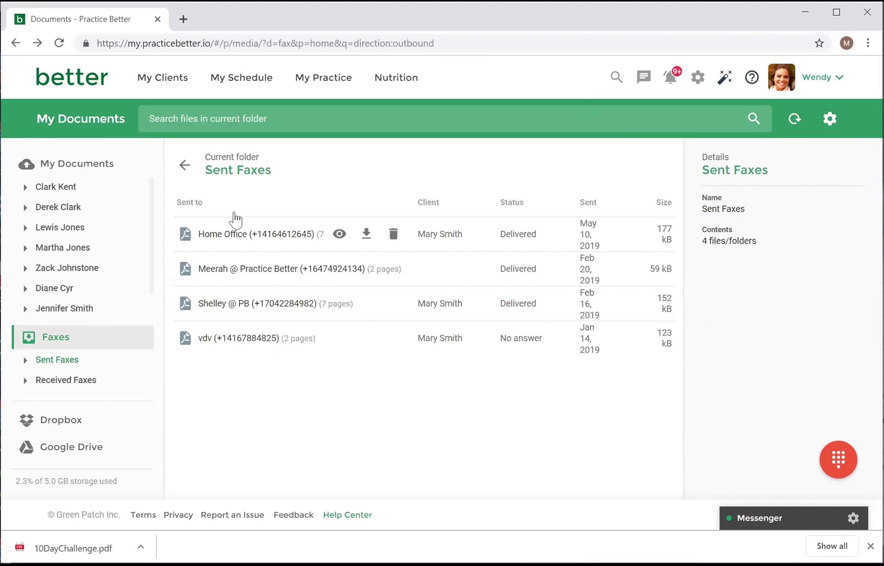
pyautogui.click(183, 168)
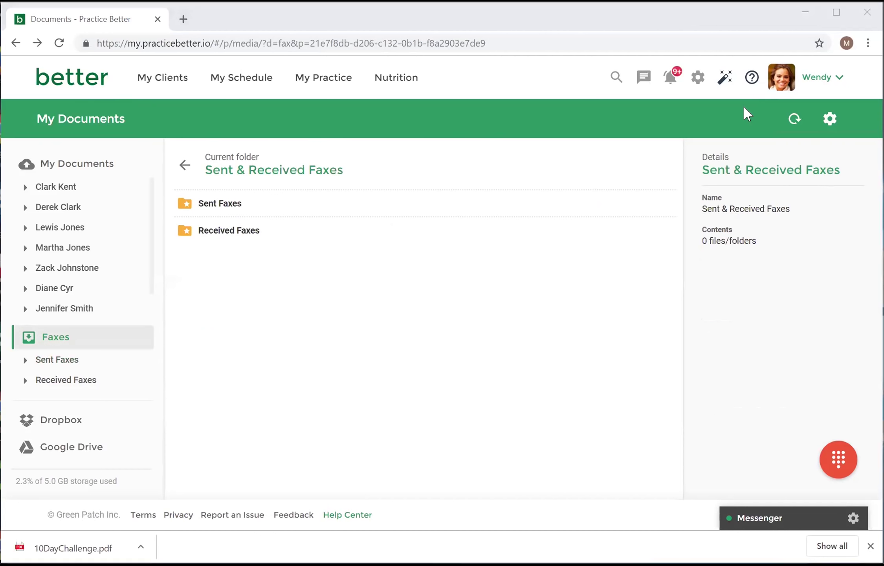
pyautogui.click(697, 78)
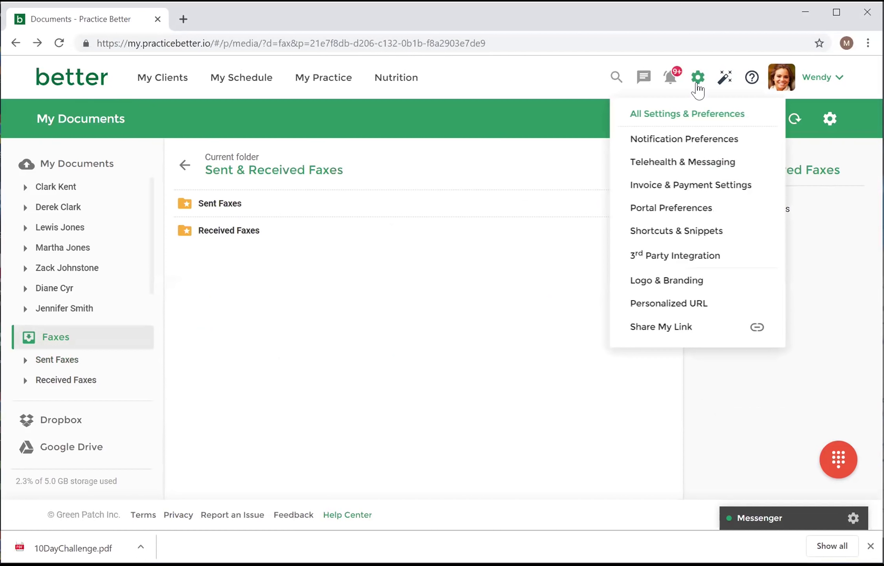
pyautogui.click(717, 125)
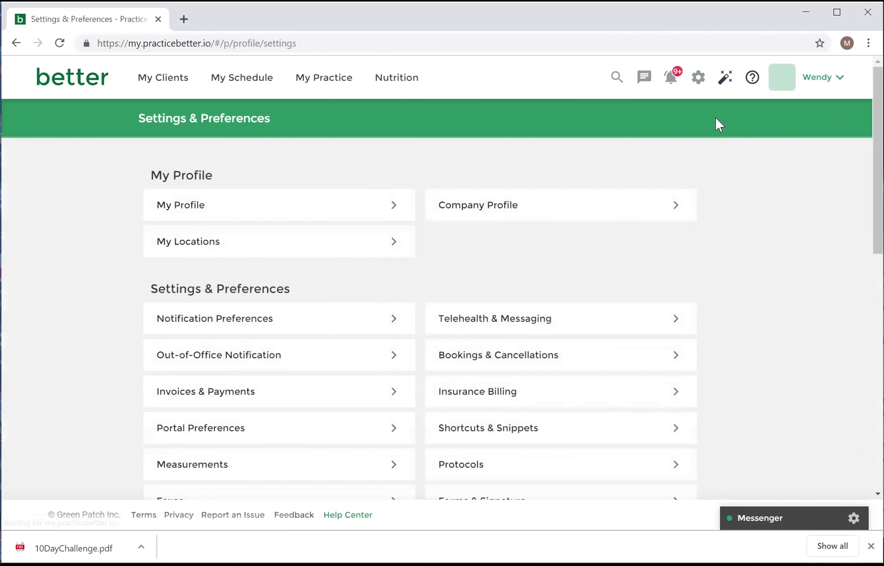
pyautogui.scroll(-2, 770, 240)
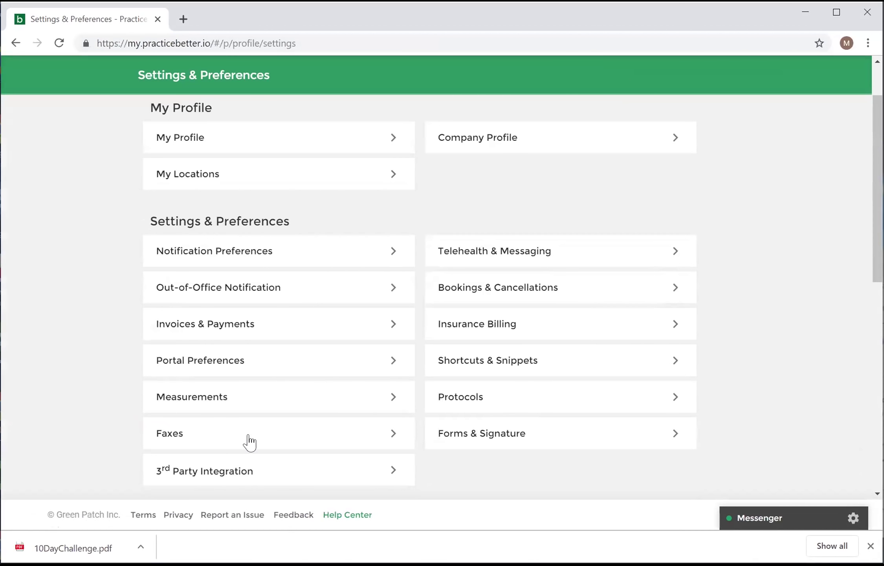
pyautogui.click(223, 444)
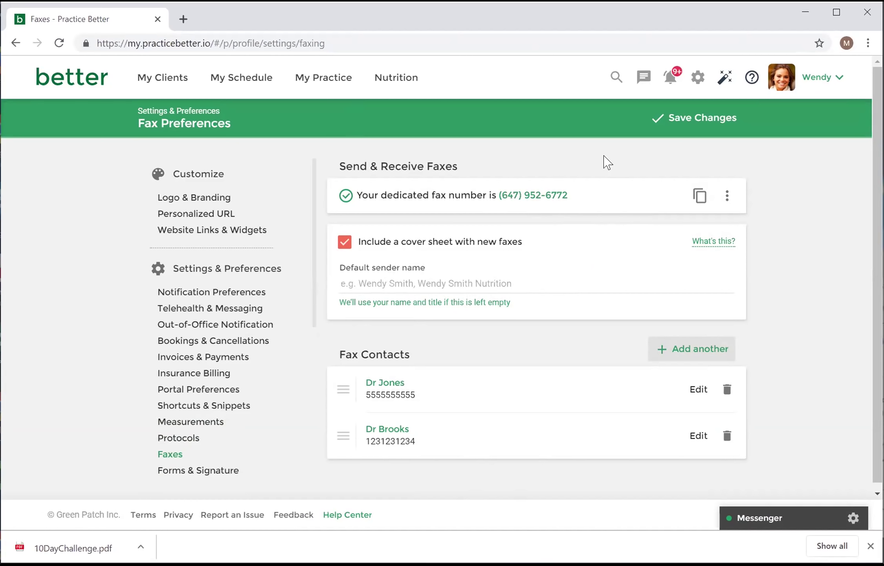
# Step: View the practice's documents, and check the copied fax in the documents of the first client in the client list
pyautogui.click(317, 91)
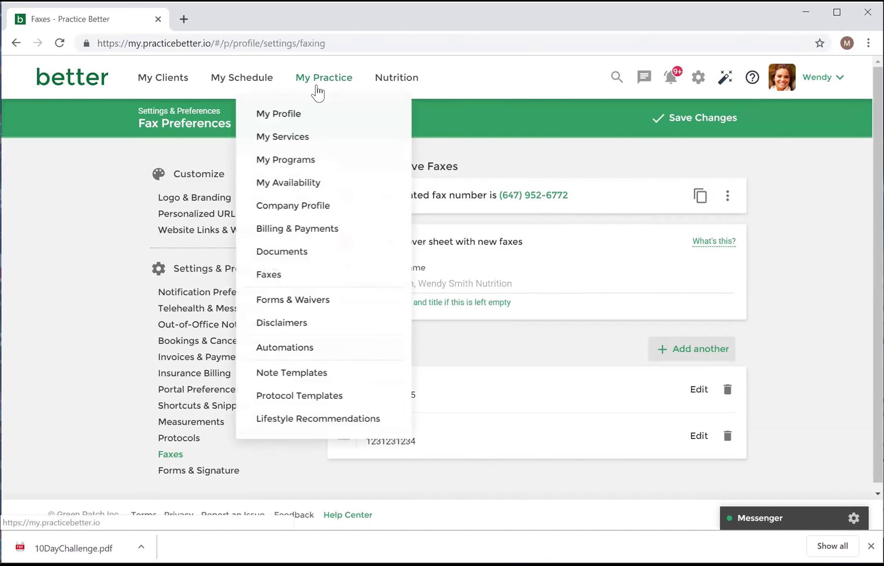
pyautogui.click(324, 252)
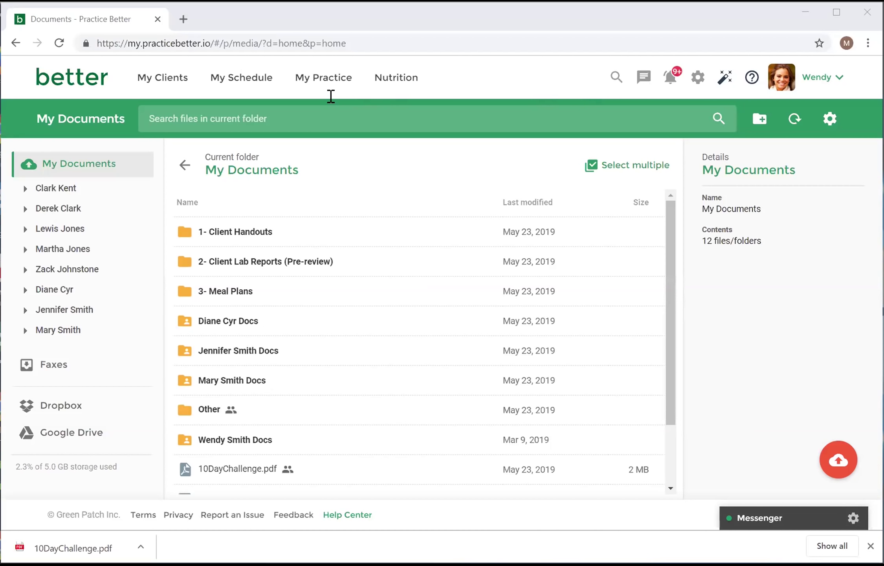
pyautogui.click(166, 90)
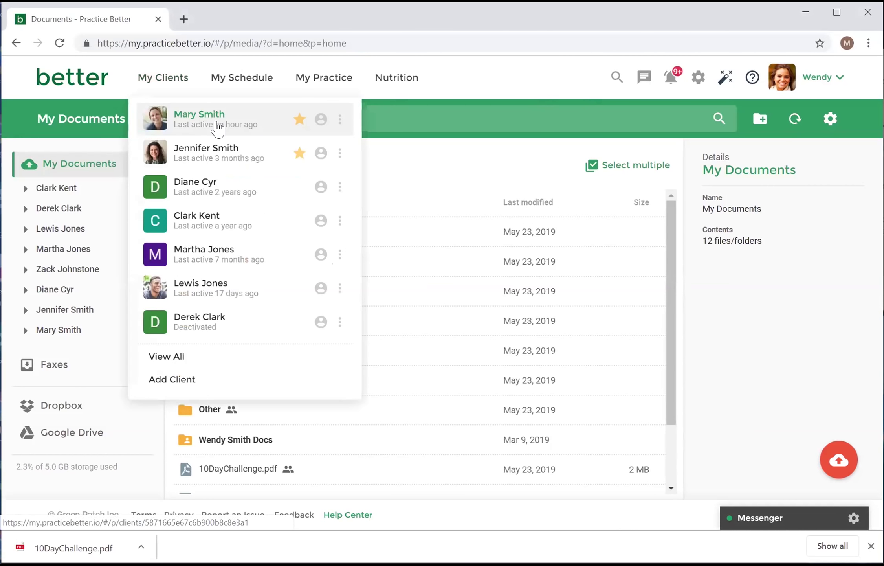
pyautogui.click(217, 126)
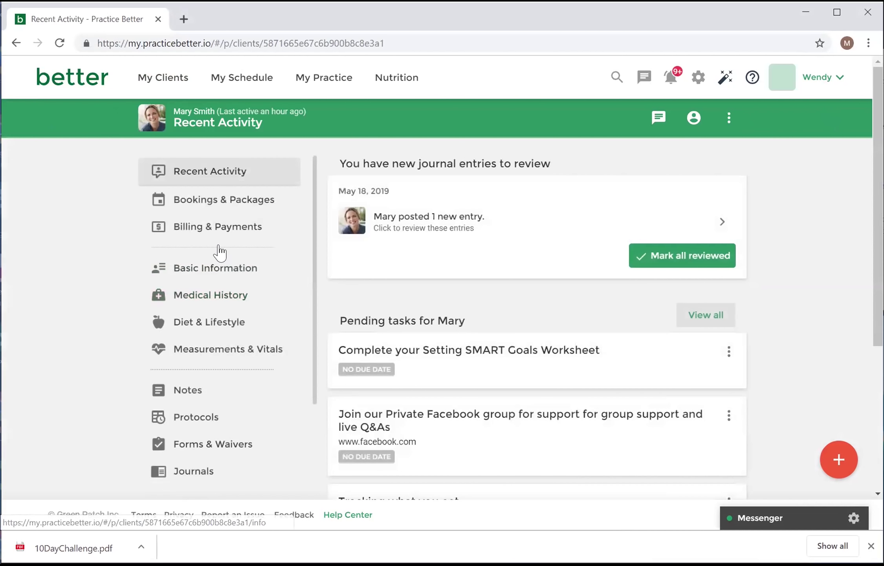
pyautogui.scroll(-2, 220, 251)
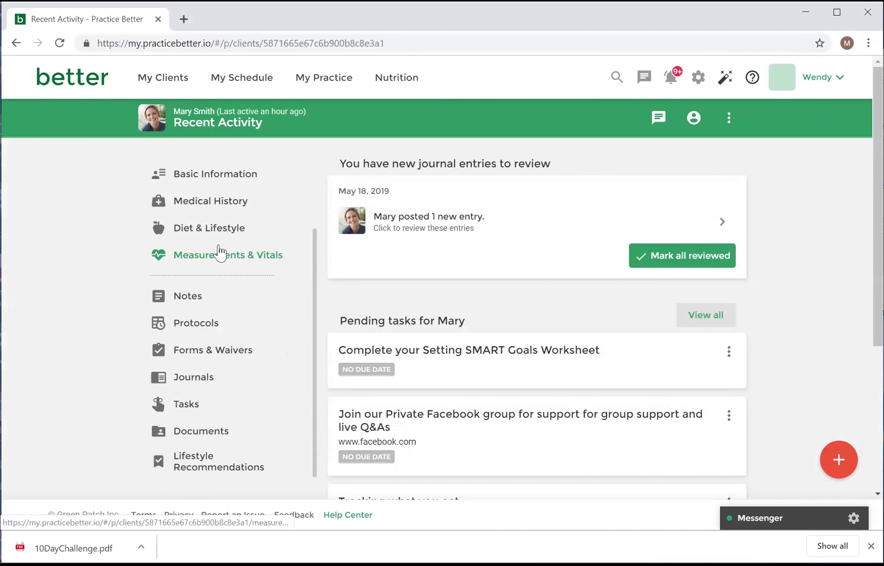
pyautogui.click(209, 433)
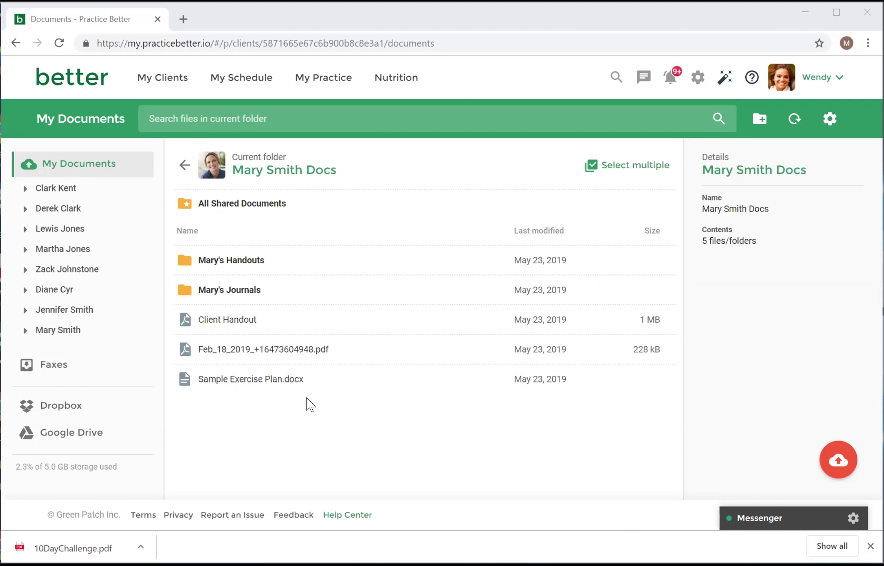
pyautogui.moveTo(357, 351)
# Step: Start a file upload into the client's home folder and select 3-day food journal from Demo Docs
pyautogui.click(825, 466)
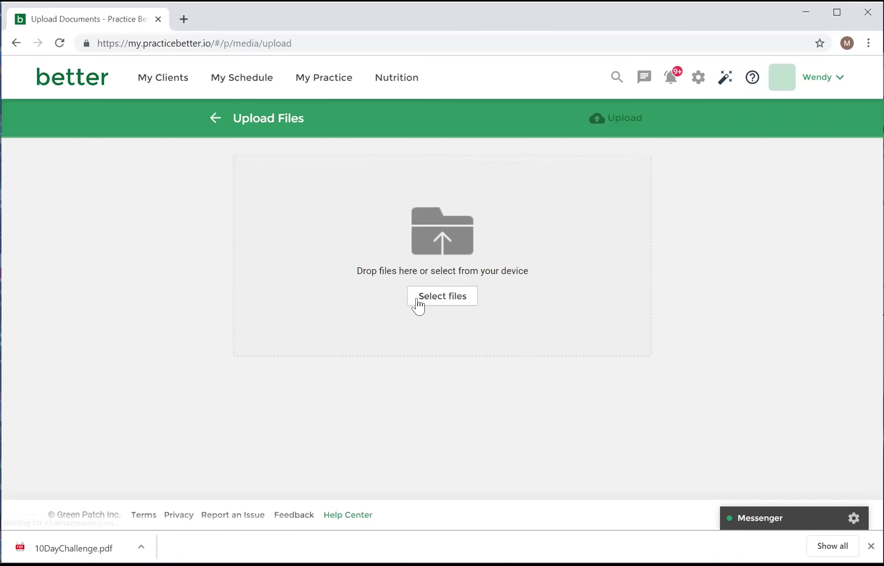
pyautogui.click(436, 302)
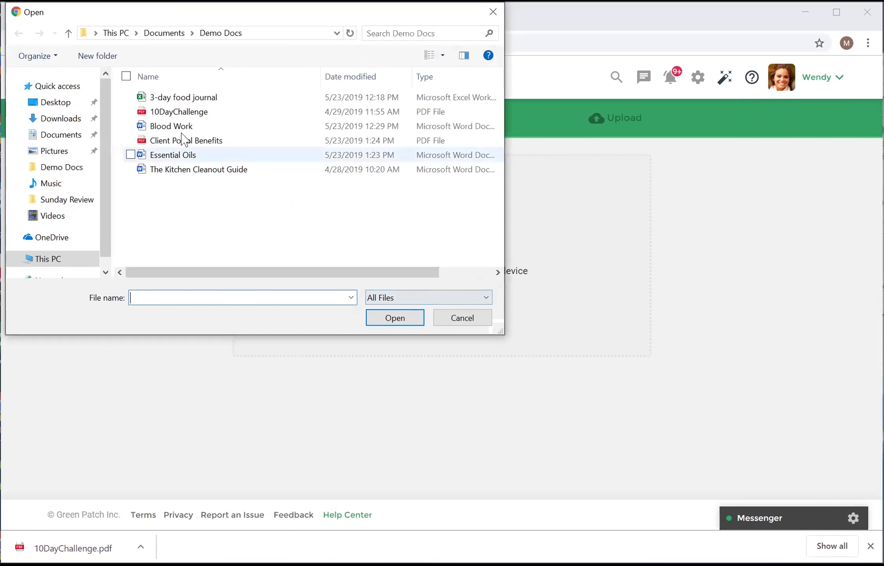
pyautogui.click(193, 97)
pyautogui.click(402, 320)
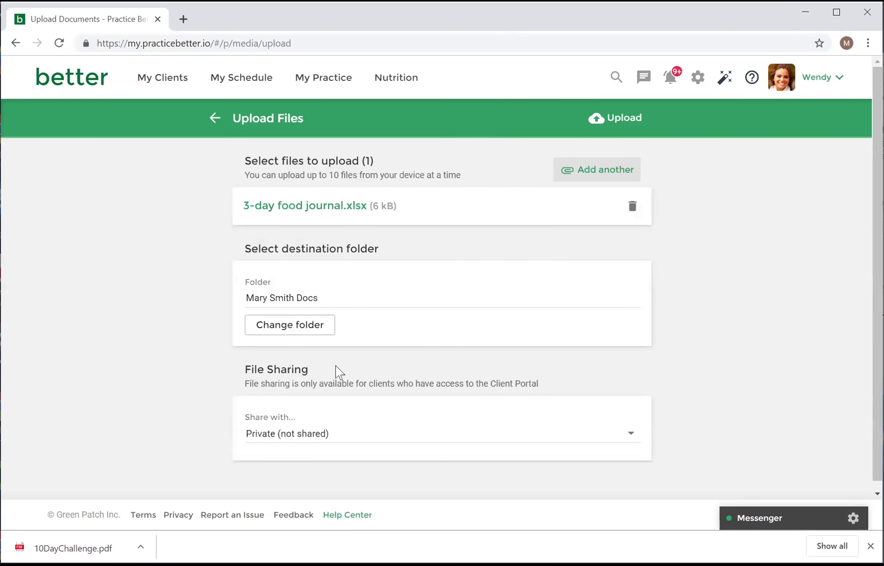
# Step: Set file sharing to Share files with client, select the client, and upload 3-day food journal.xlsx
pyautogui.scroll(-1, 327, 370)
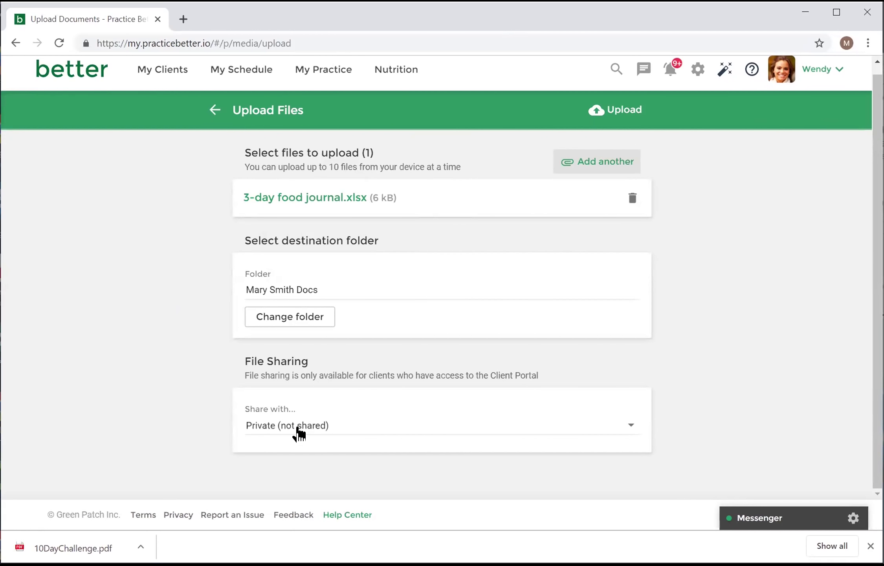
pyautogui.click(351, 428)
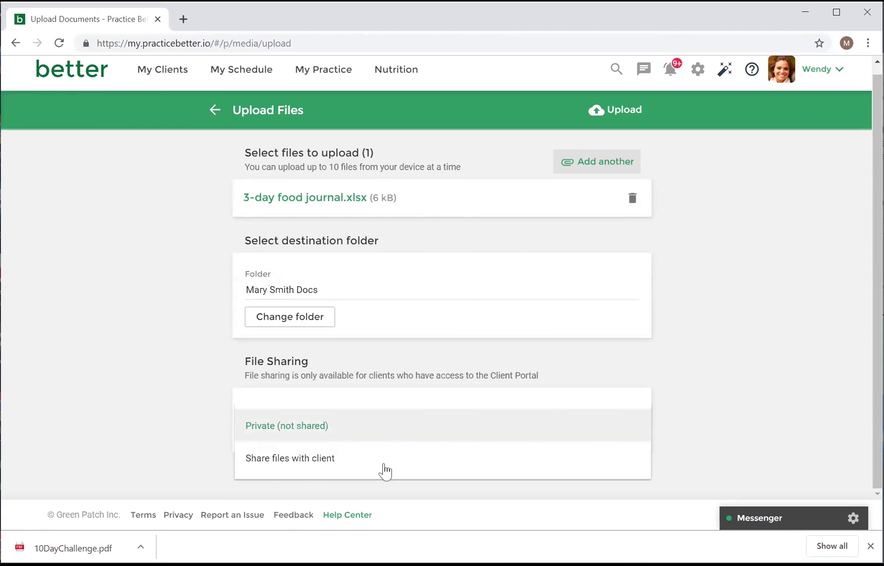
pyautogui.click(268, 464)
pyautogui.scroll(-2, 292, 450)
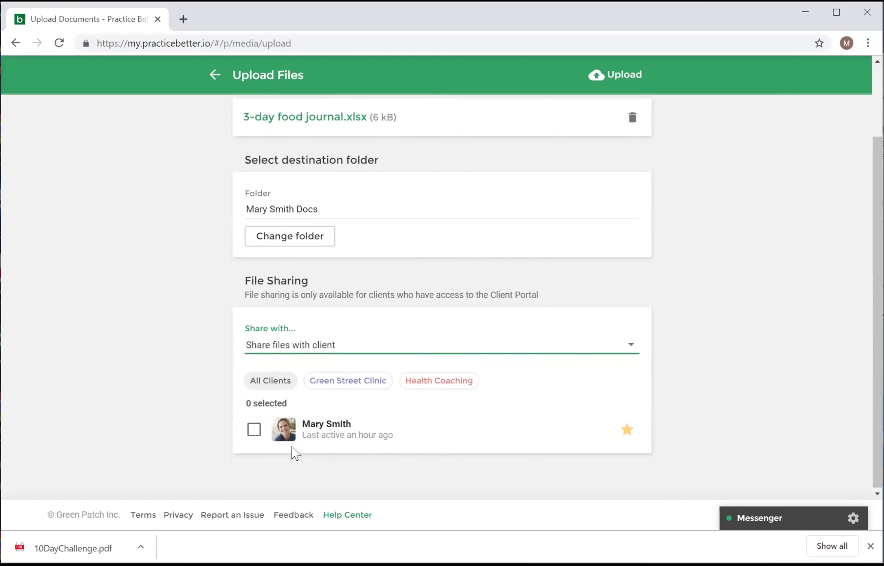
pyautogui.click(254, 427)
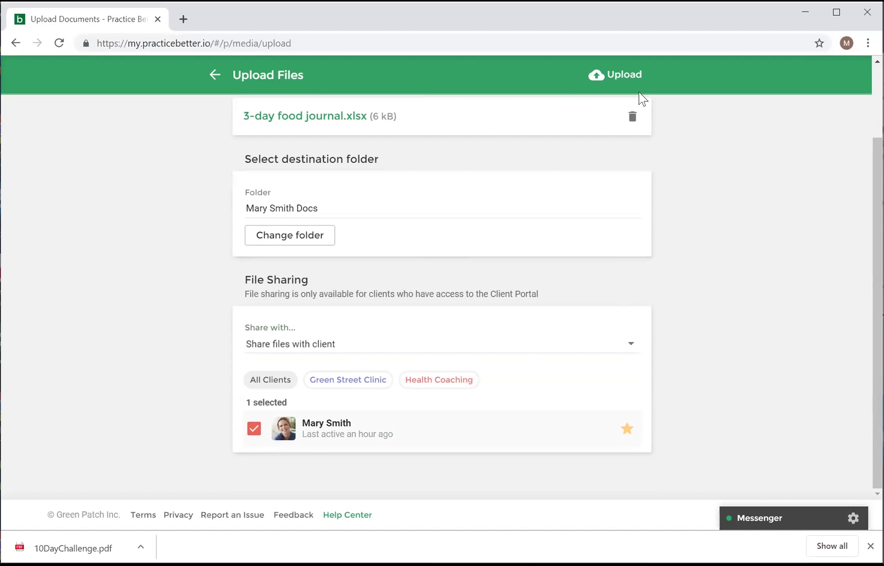
pyautogui.click(626, 76)
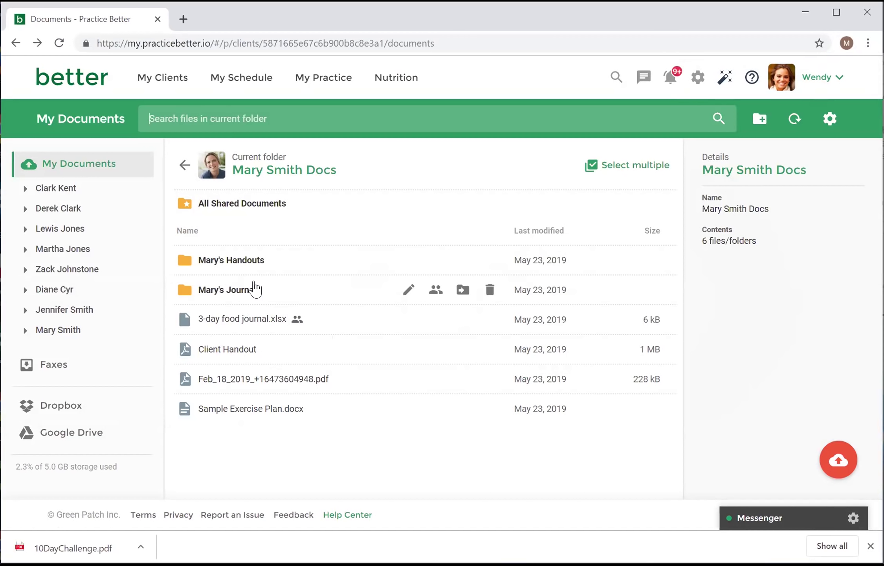
# Step: Leave the client's home folder and open the practice's main documents folder
pyautogui.click(185, 166)
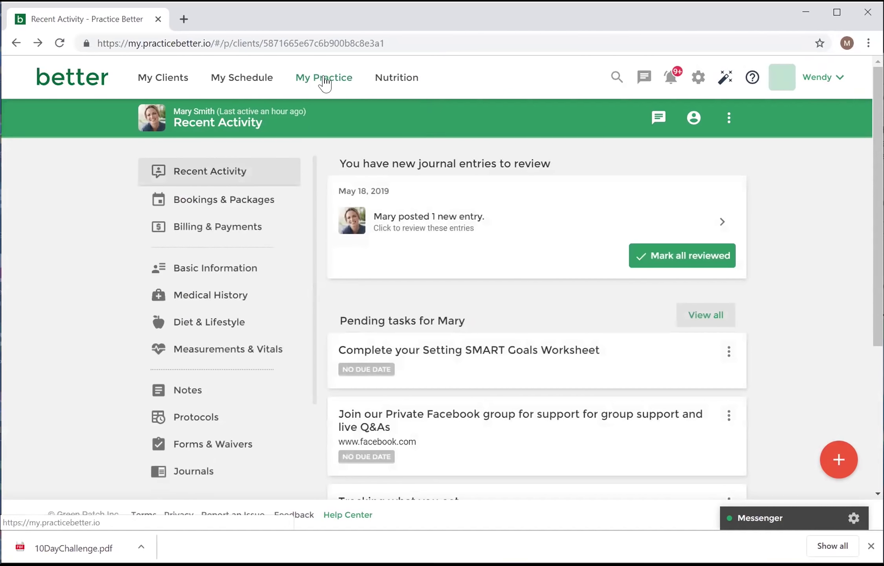
pyautogui.click(324, 79)
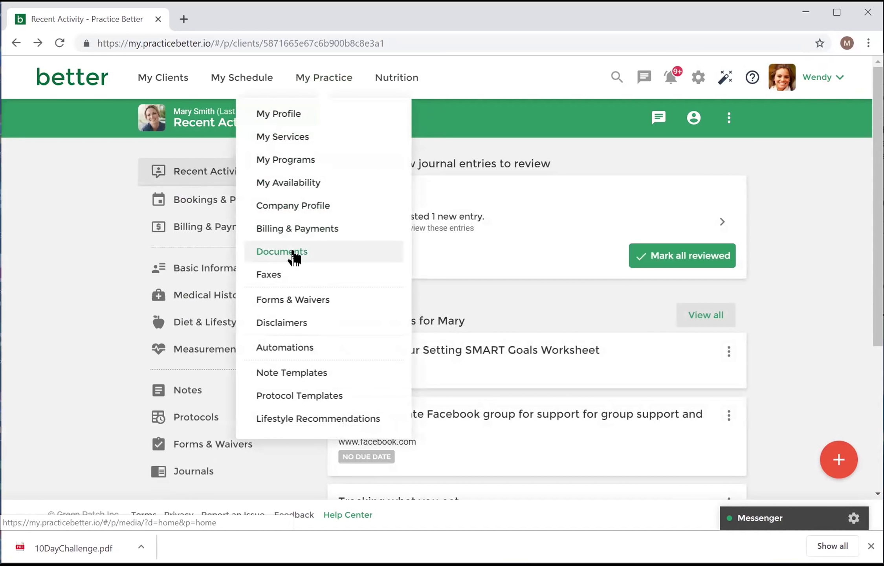
pyautogui.click(294, 256)
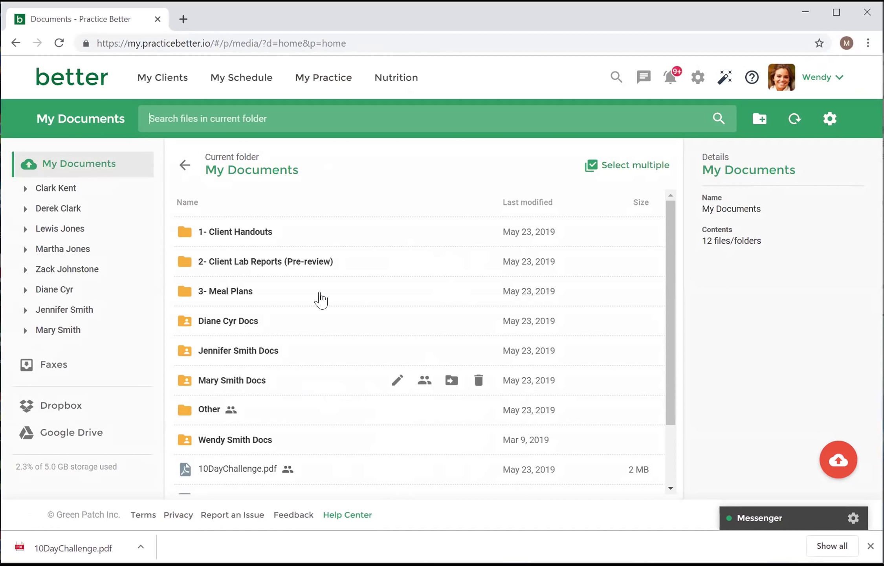
pyautogui.click(329, 82)
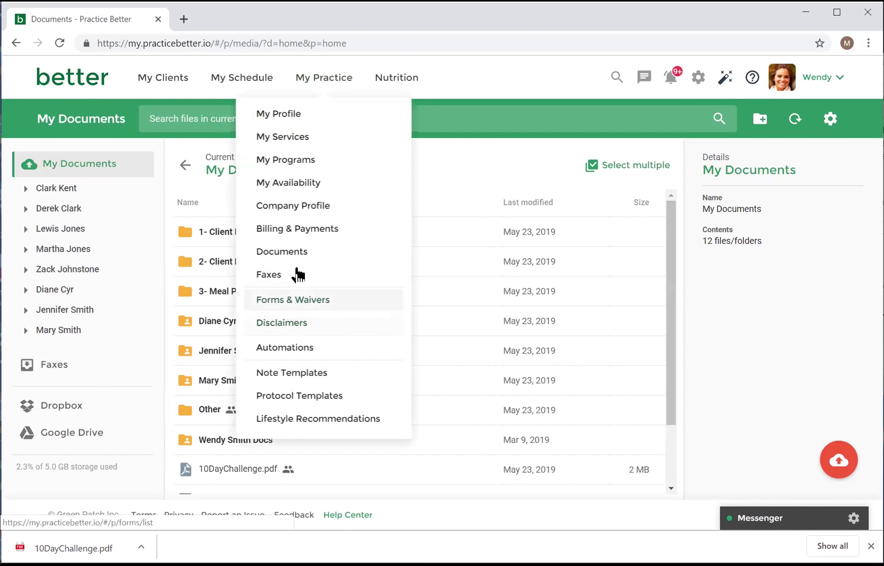
pyautogui.click(304, 255)
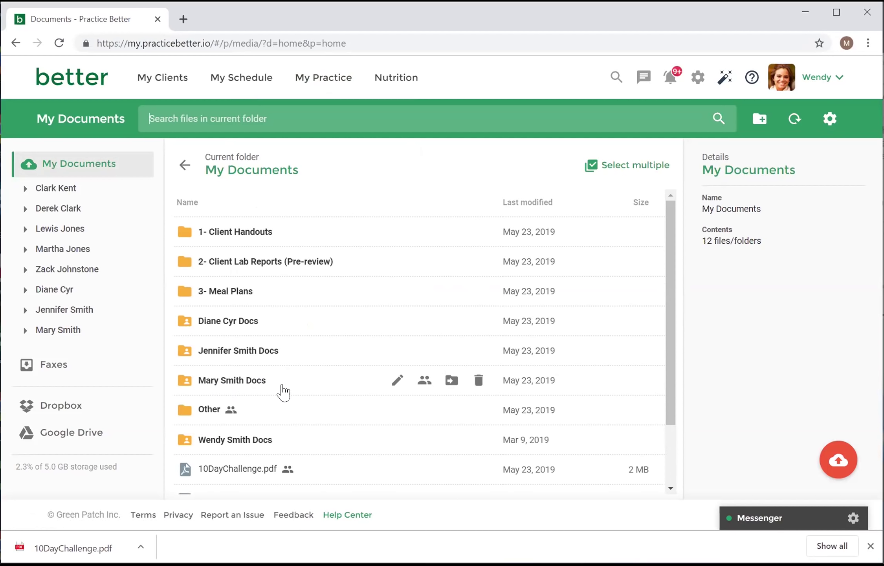
# Step: Try setting the first client's home folder to Share folder with client with that client selected, and discard the change
pyautogui.click(422, 384)
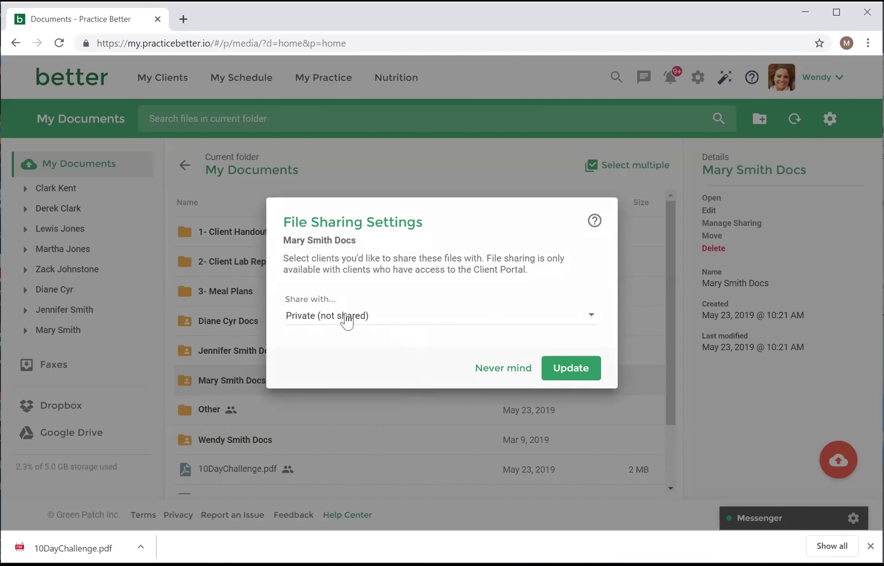
pyautogui.click(409, 320)
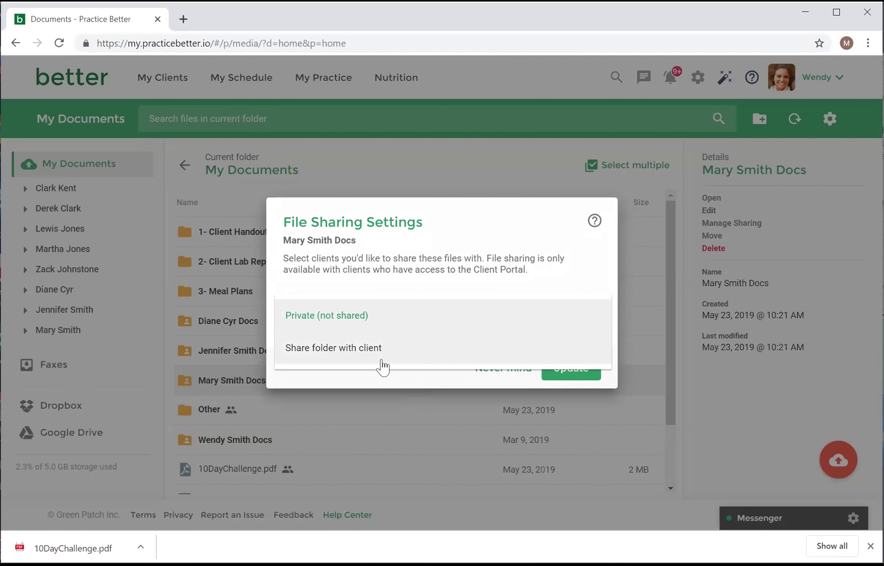
pyautogui.click(401, 361)
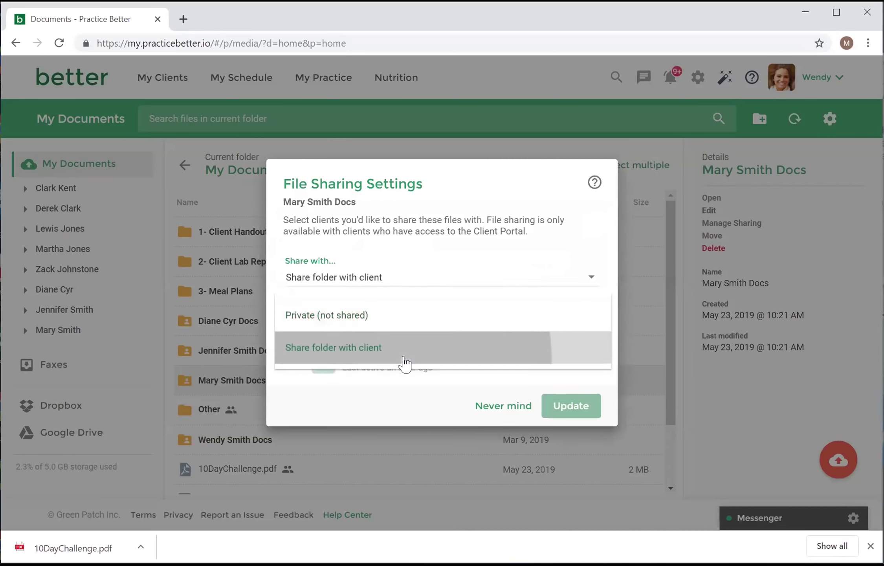
pyautogui.click(295, 362)
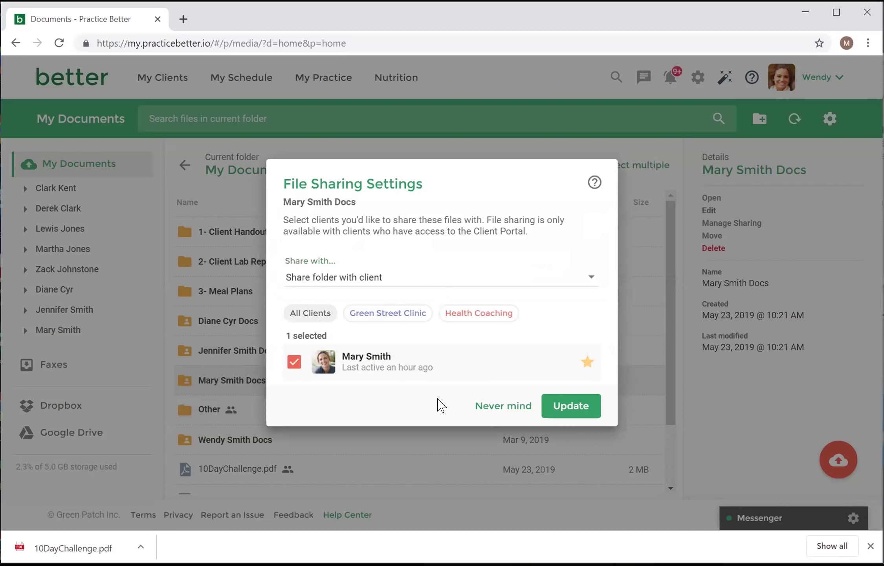
pyautogui.click(503, 407)
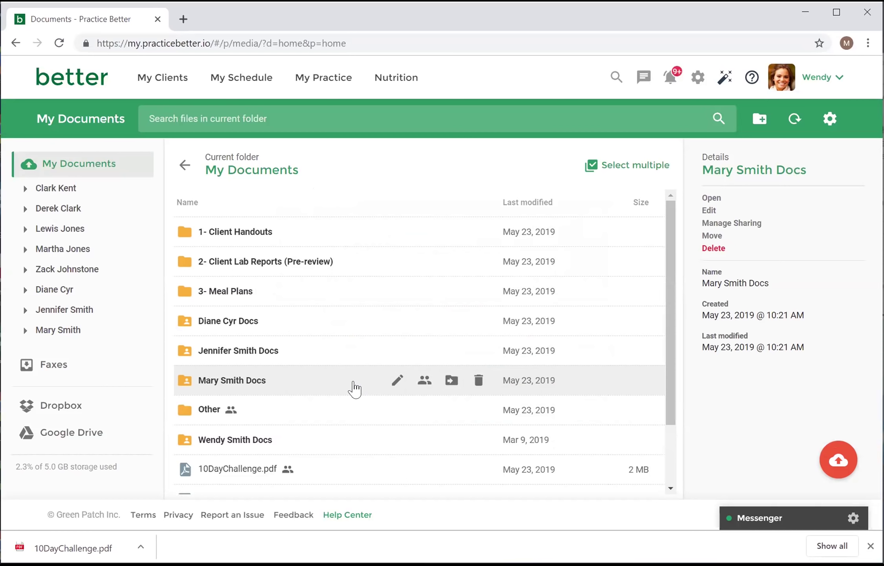
# Step: In the same client's home folder, view the sharing settings of Client Handout and the sharing details of 3-day food journal.xlsx
pyautogui.doubleClick(354, 387)
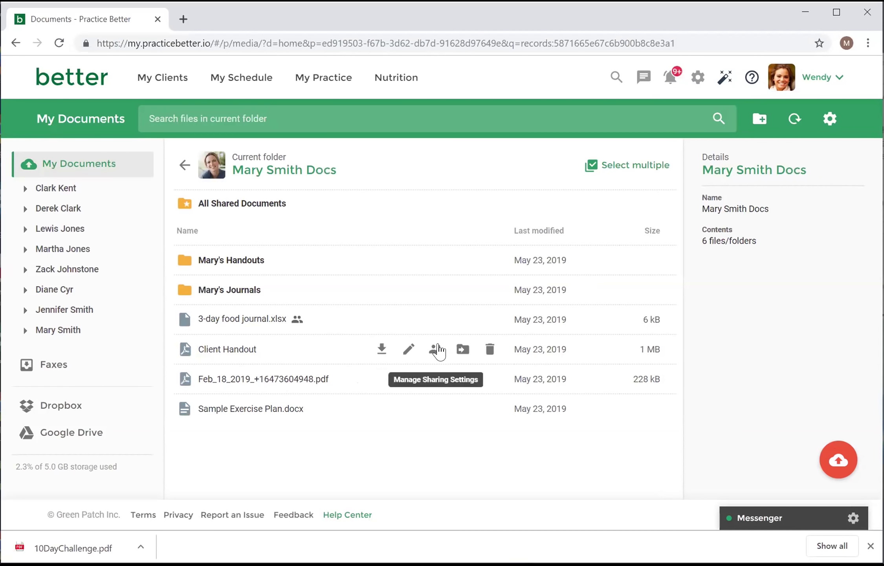
pyautogui.click(435, 349)
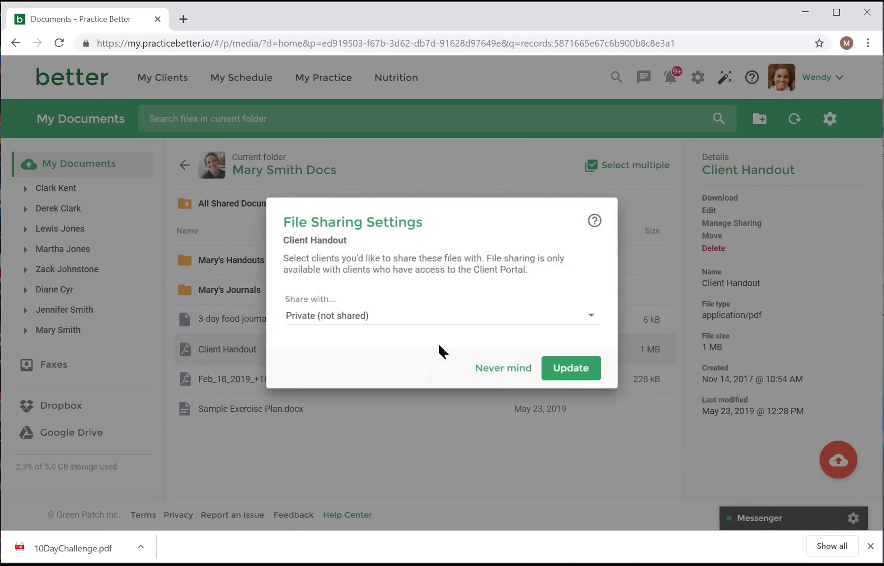
pyautogui.click(512, 367)
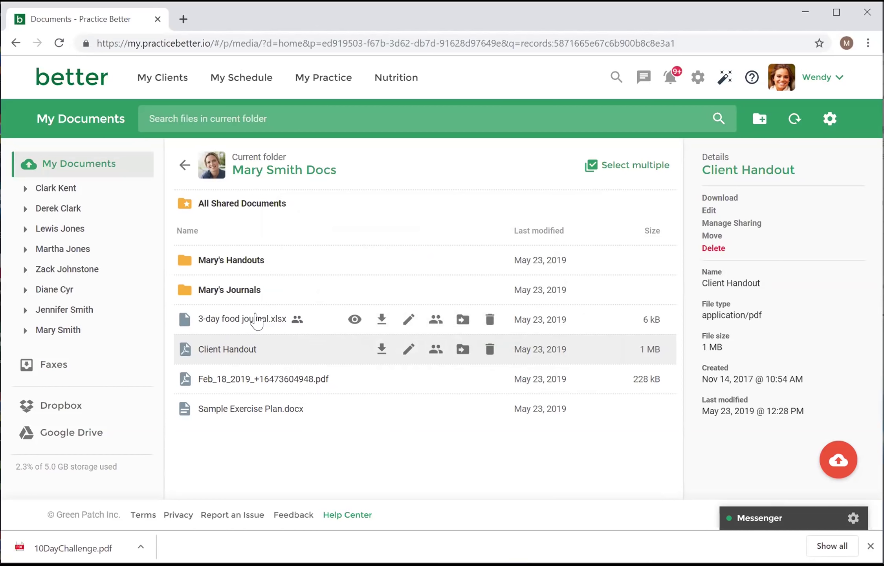
pyautogui.click(254, 320)
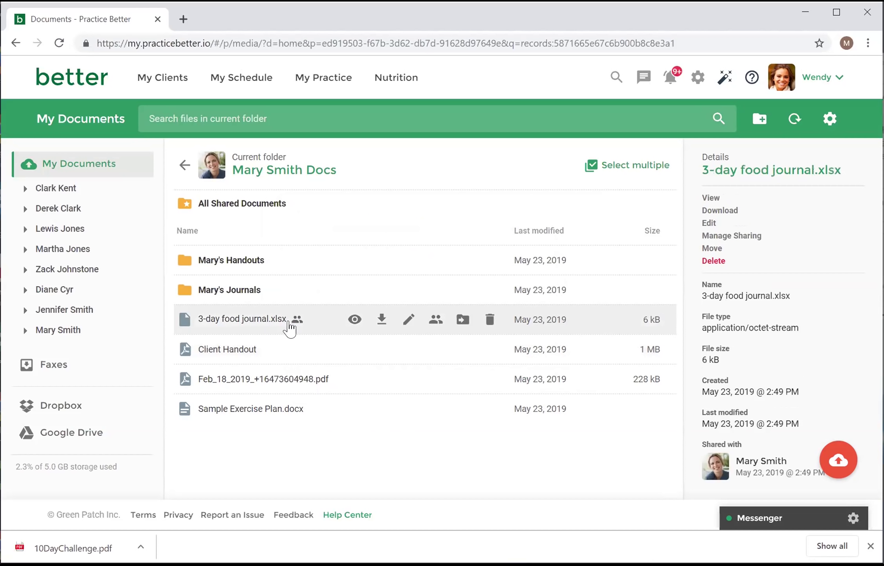
pyautogui.scroll(-2, 783, 407)
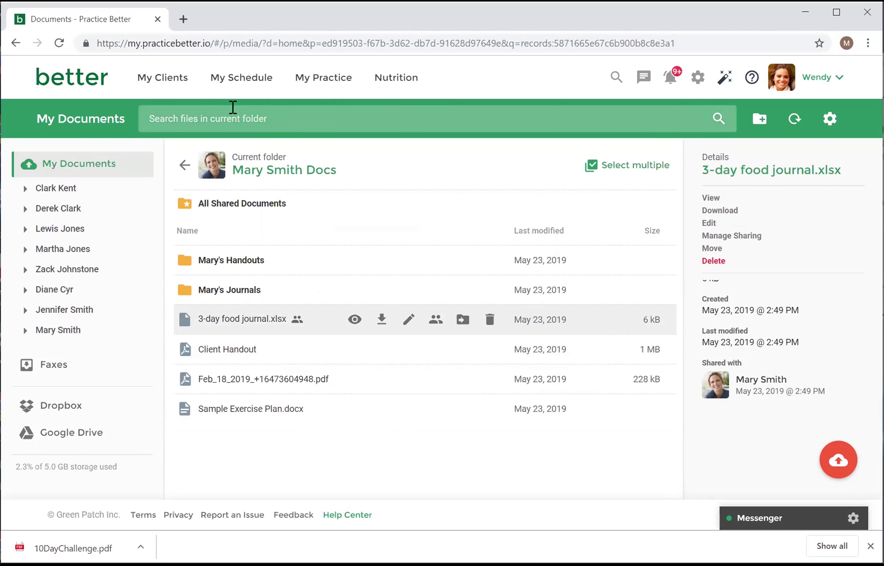
# Step: Return to the practice's main documents folder and share the 1- Client Handouts folder with all clients
pyautogui.click(186, 167)
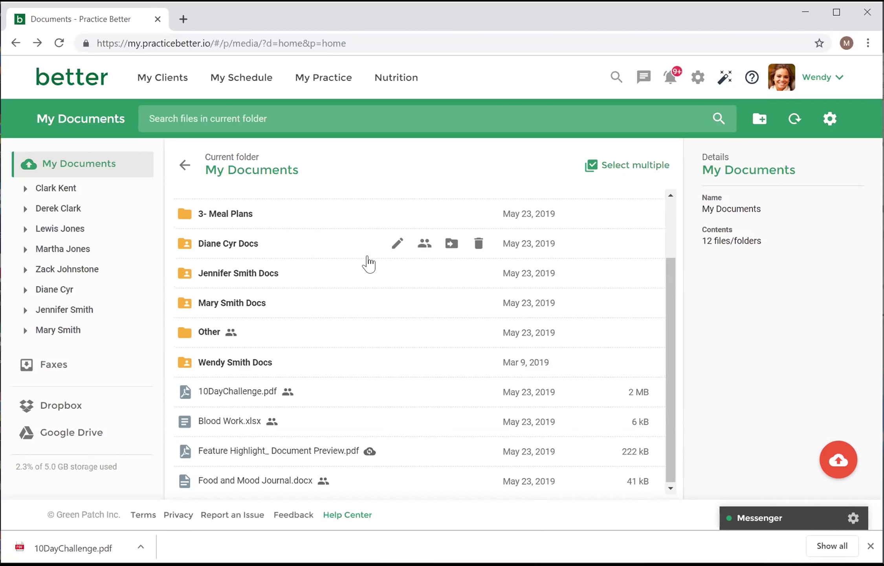
pyautogui.scroll(2, 281, 240)
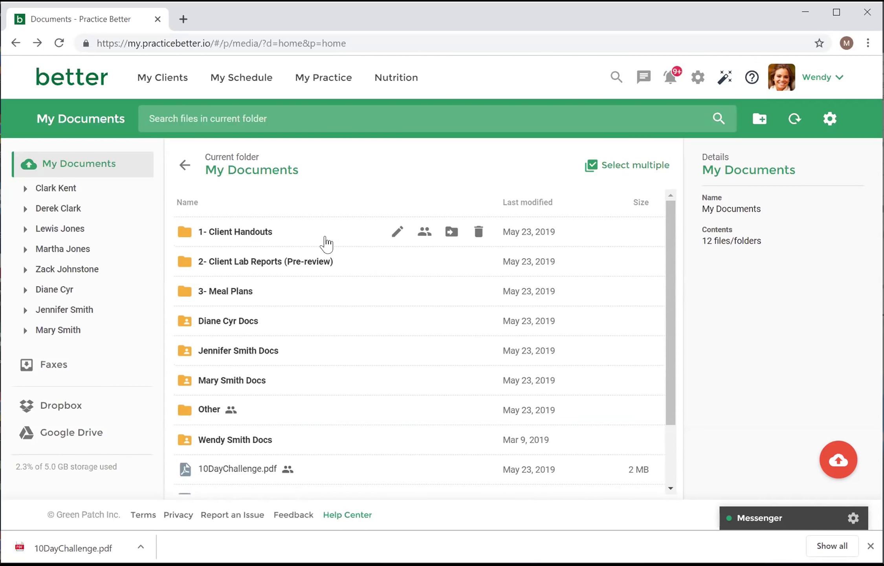
pyautogui.click(424, 234)
pyautogui.click(368, 317)
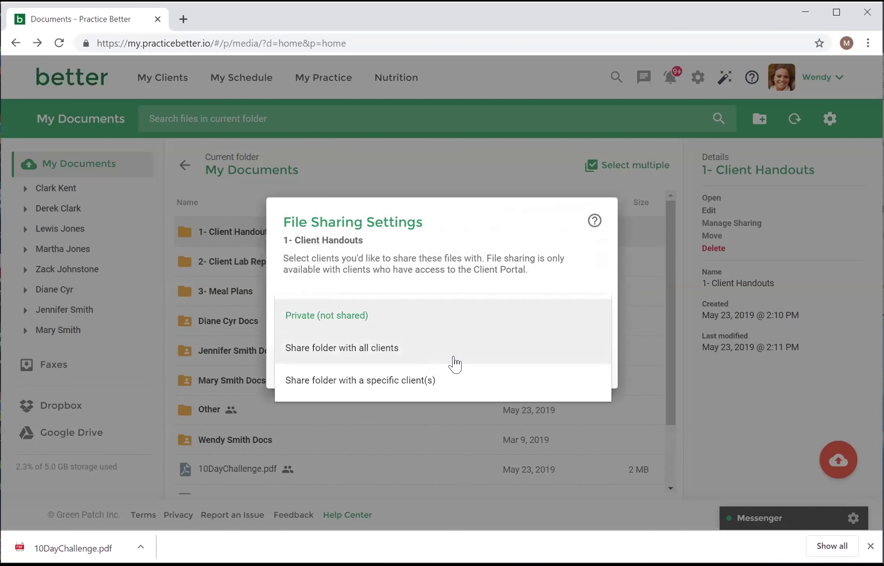
pyautogui.click(456, 363)
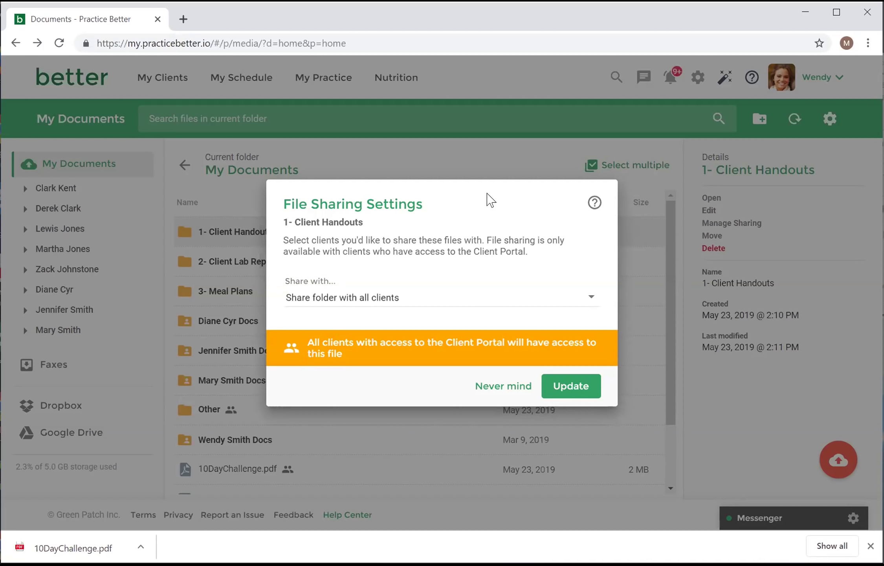
pyautogui.click(575, 391)
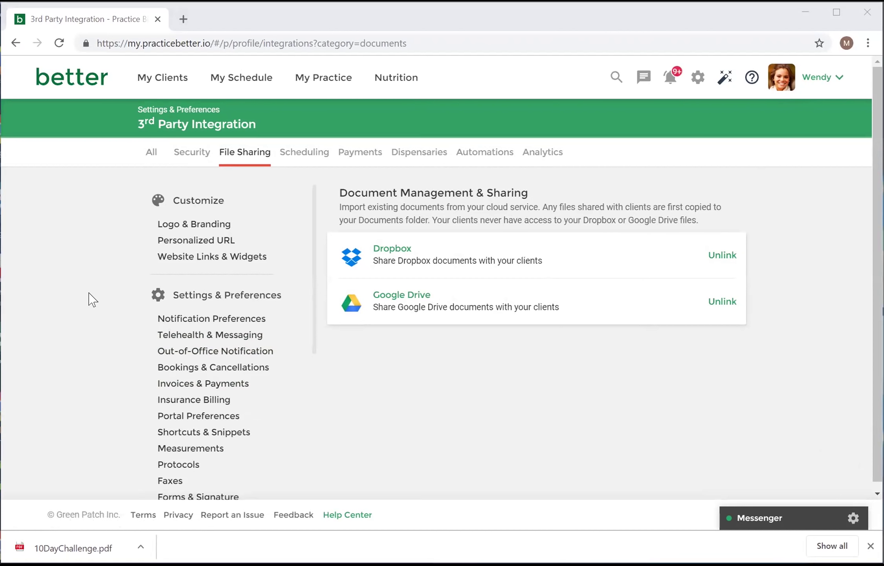
# Step: Review the Dropbox and Google Drive file sharing integrations, and return to the practice's documents
pyautogui.scroll(-1, 92, 318)
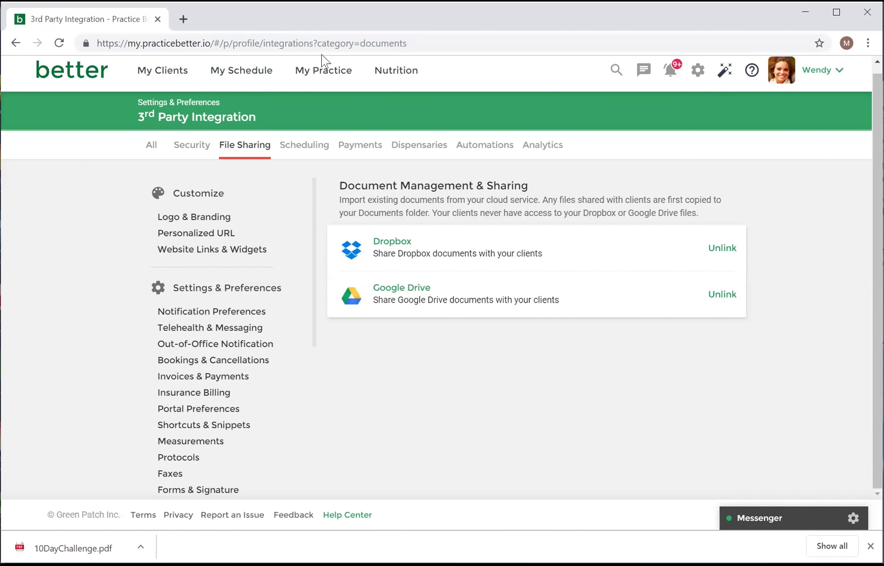
pyautogui.moveTo(330, 76)
pyautogui.click(306, 248)
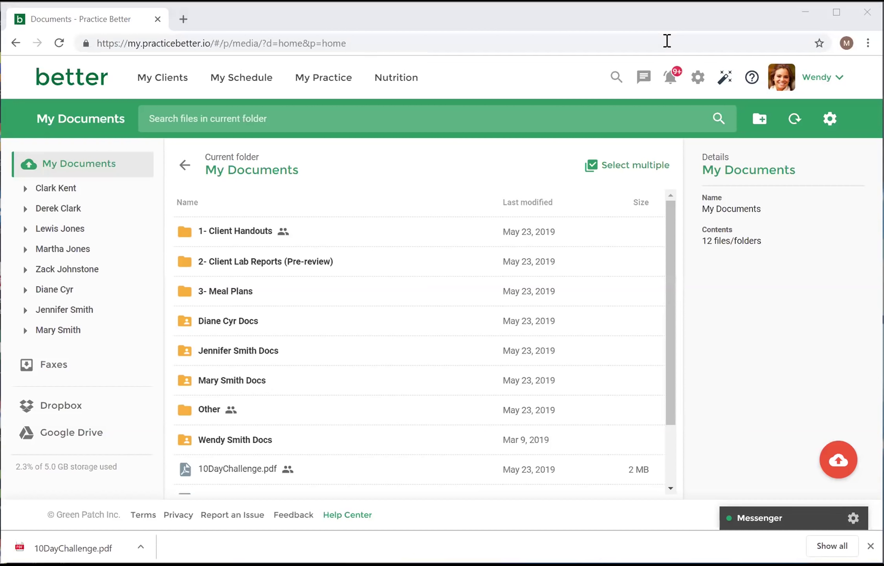
# Step: Open the documents of the first client in the client list and create a folder named with the client's full name plus "'s Lab Results"
pyautogui.click(177, 77)
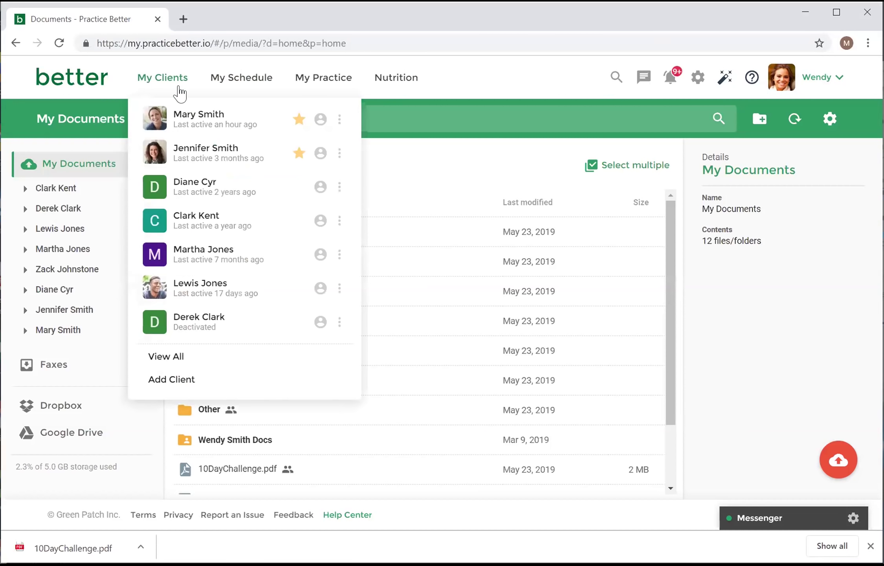
pyautogui.click(193, 124)
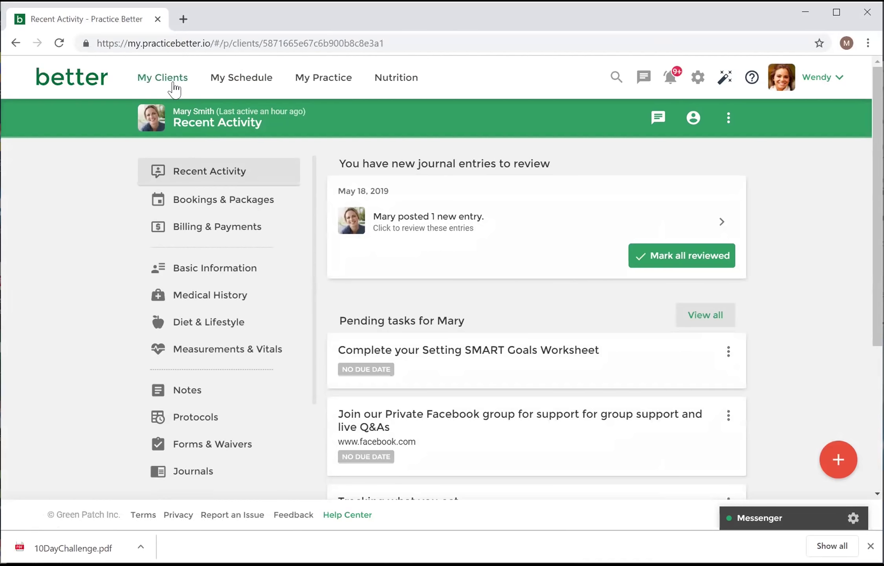
pyautogui.scroll(-3, 192, 296)
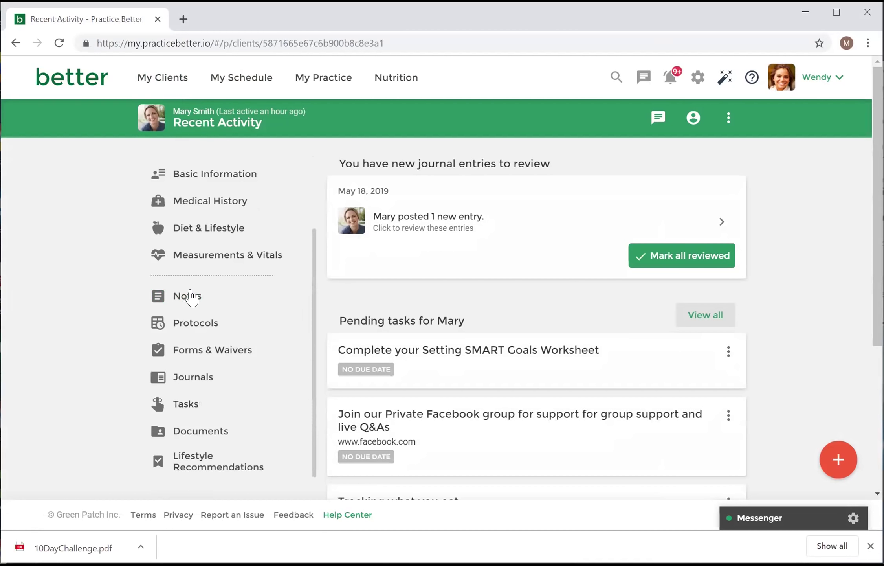
pyautogui.click(199, 432)
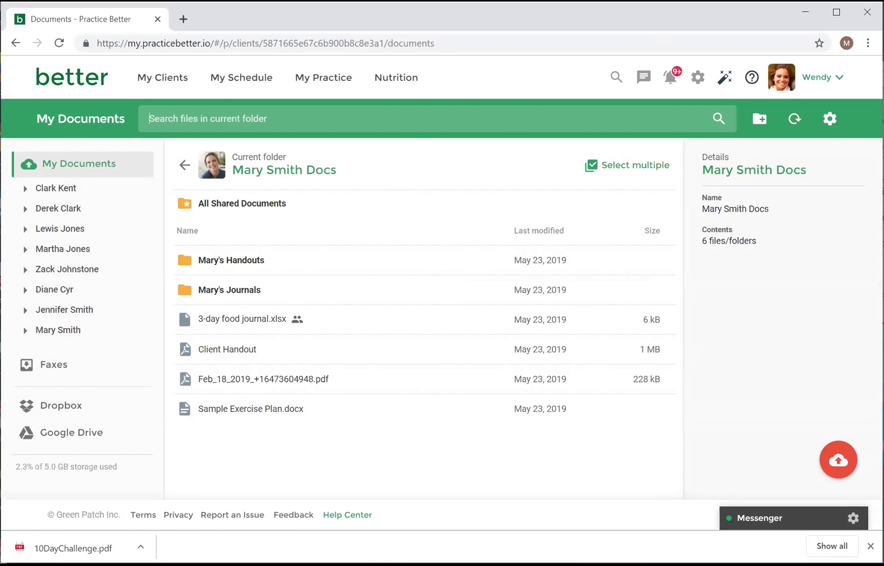
pyautogui.click(759, 119)
pyautogui.write("Mary Smith's Lab Results")
pyautogui.click(539, 355)
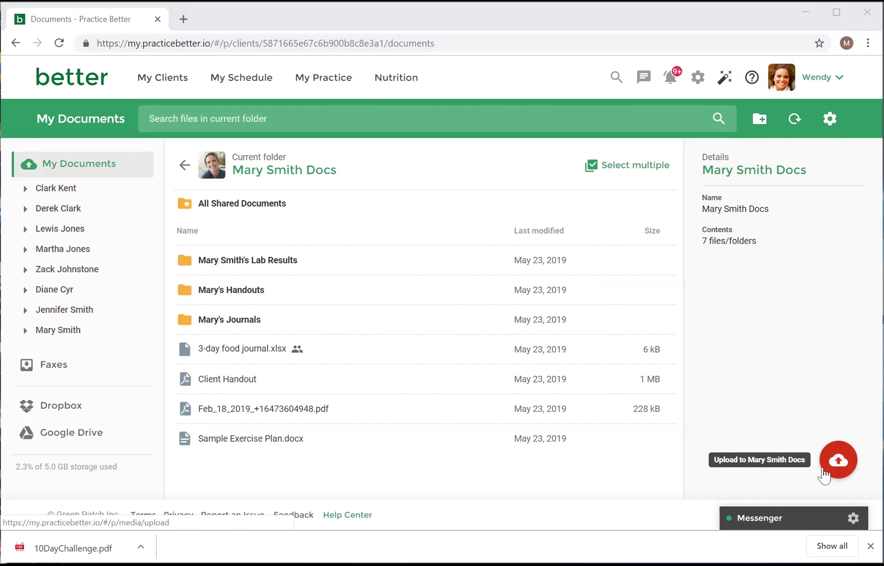
# Step: Start a file upload into the client's home folder and select Blood Work from Demo Docs
pyautogui.click(837, 469)
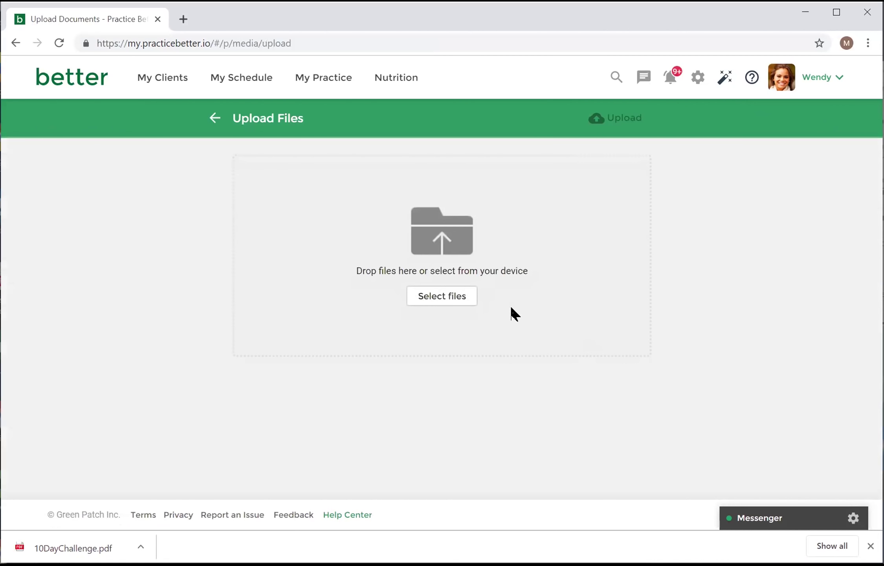
pyautogui.click(462, 308)
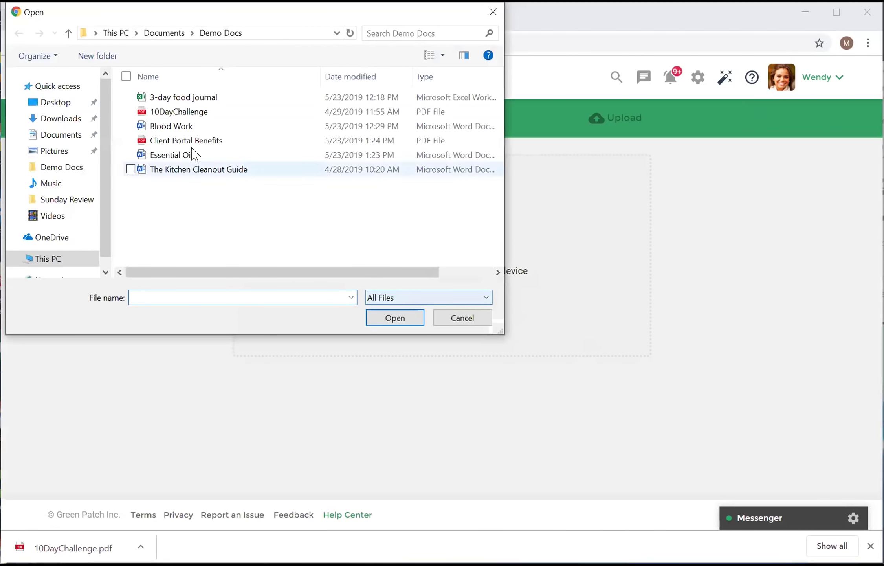
pyautogui.click(180, 129)
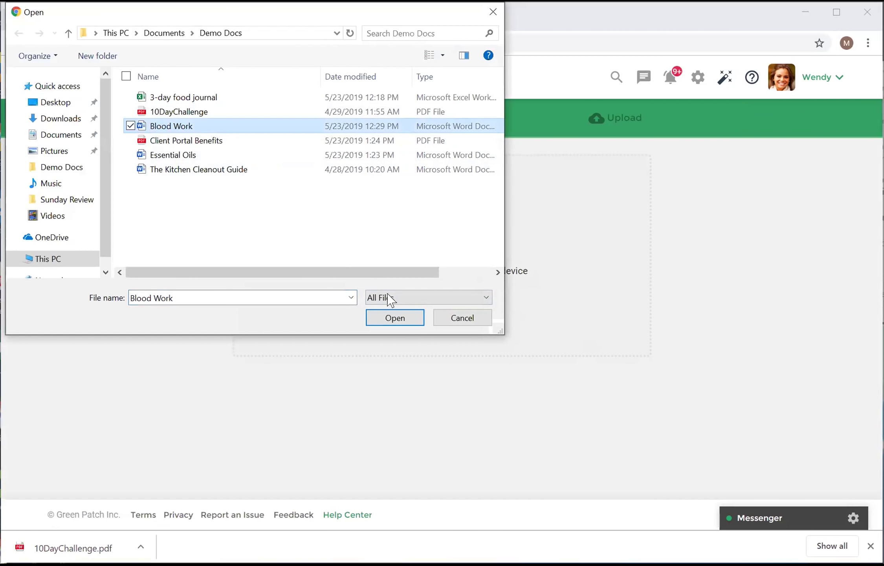
pyautogui.click(406, 323)
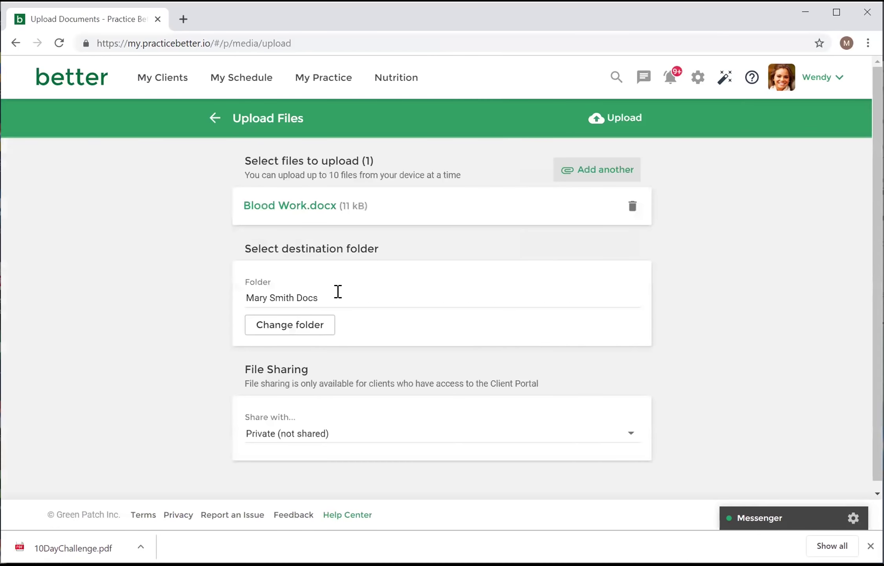
# Step: Change the upload's destination to the client's Lab Results folder
pyautogui.click(309, 335)
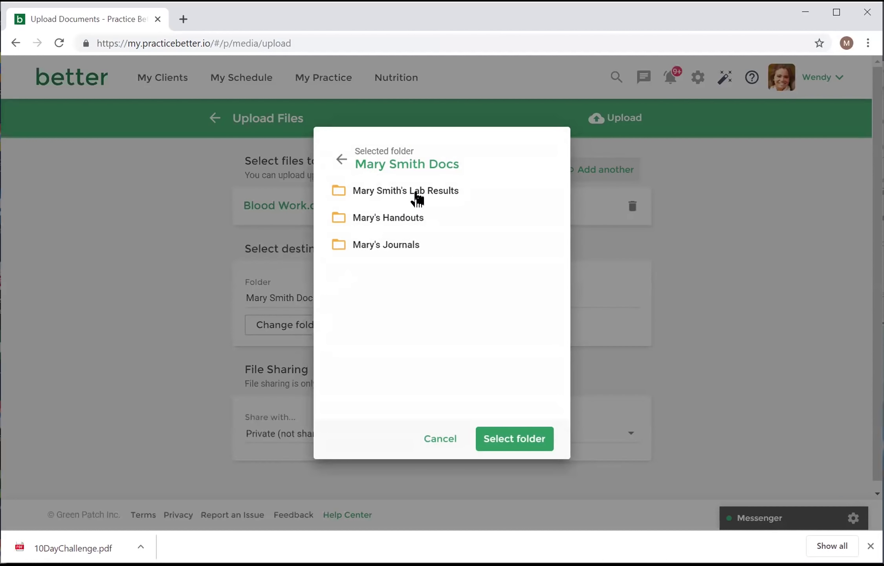
pyautogui.click(442, 439)
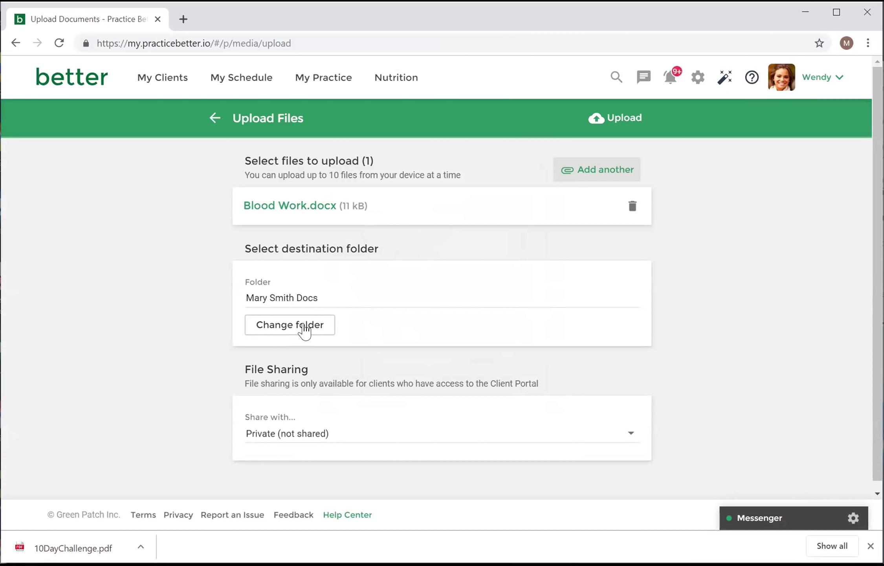
pyautogui.click(306, 327)
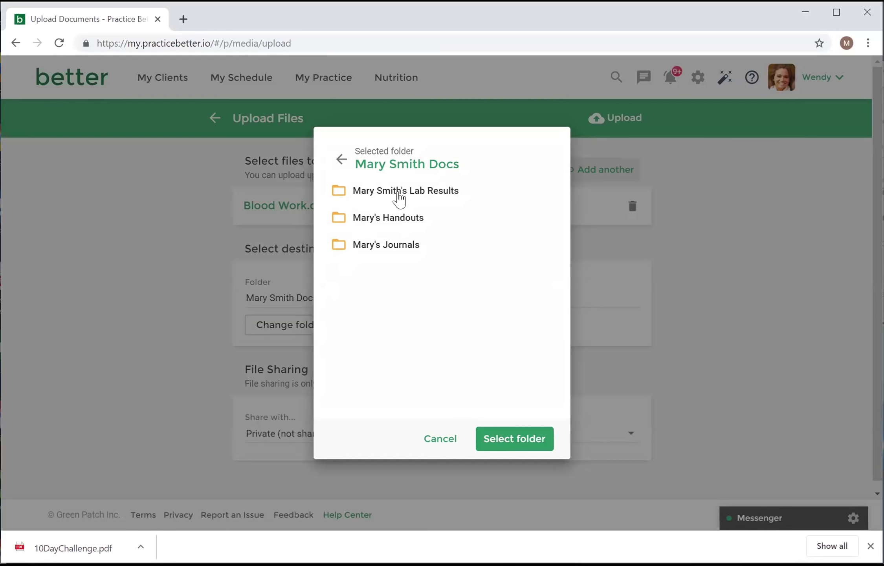
pyautogui.click(399, 196)
pyautogui.click(528, 444)
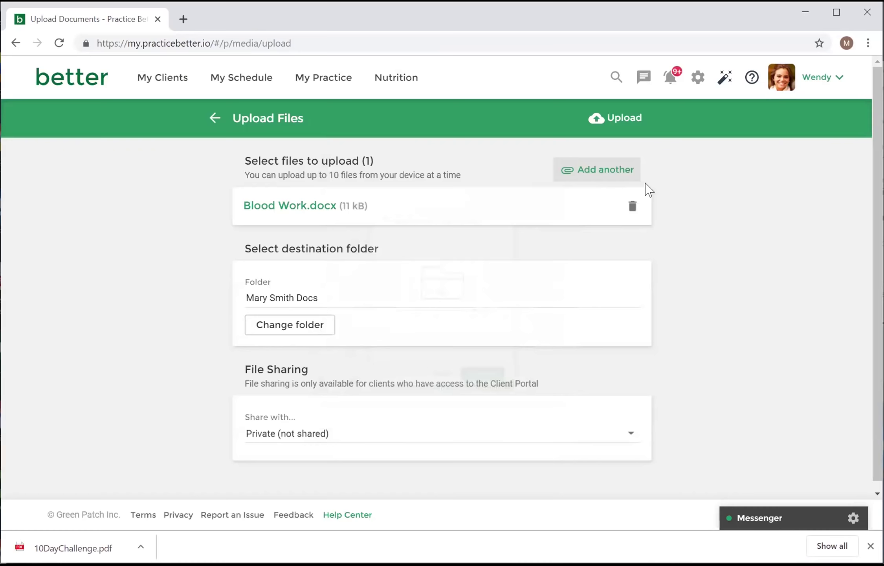
# Step: Upload Blood Work.docx to the client's Lab Results folder
pyautogui.click(633, 116)
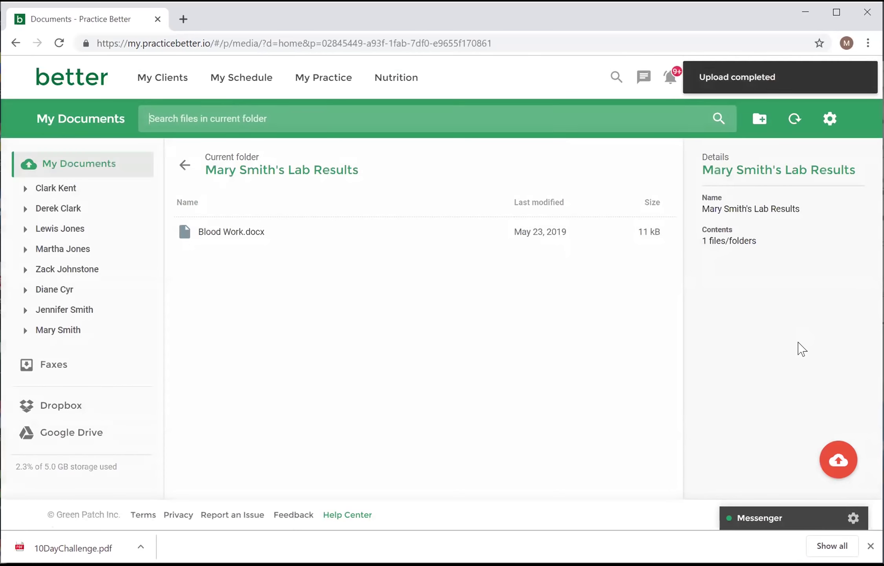
pyautogui.moveTo(216, 232)
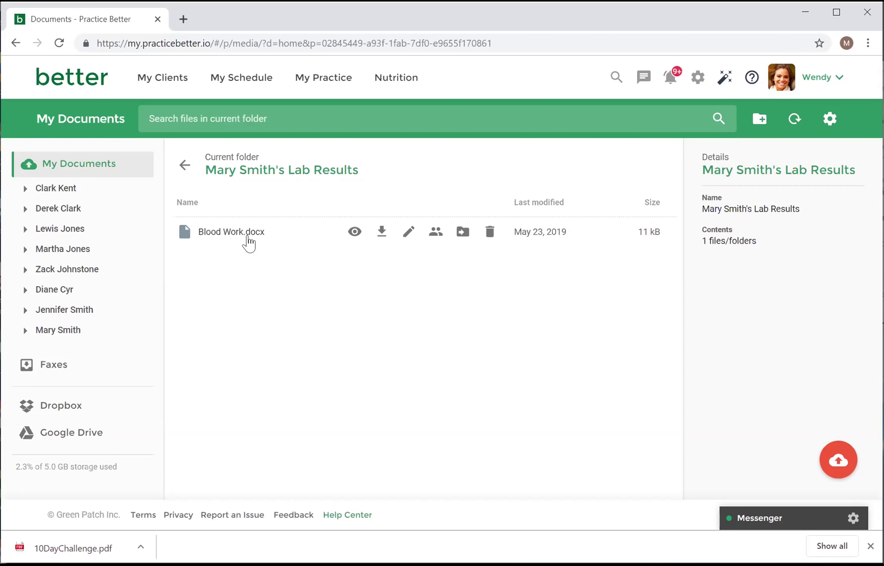
# Step: Go to the first client's record, open their documents, and open their Lab Results folder
pyautogui.click(163, 92)
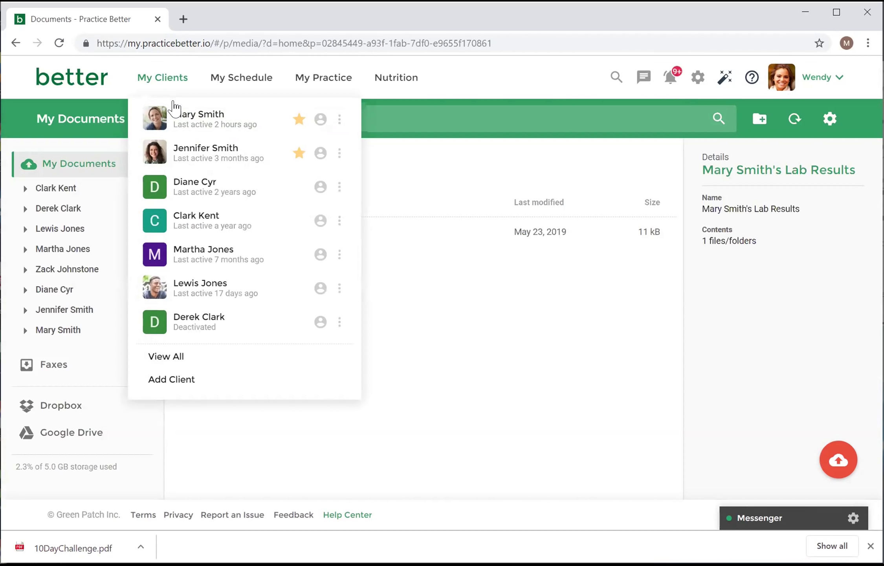
pyautogui.click(193, 123)
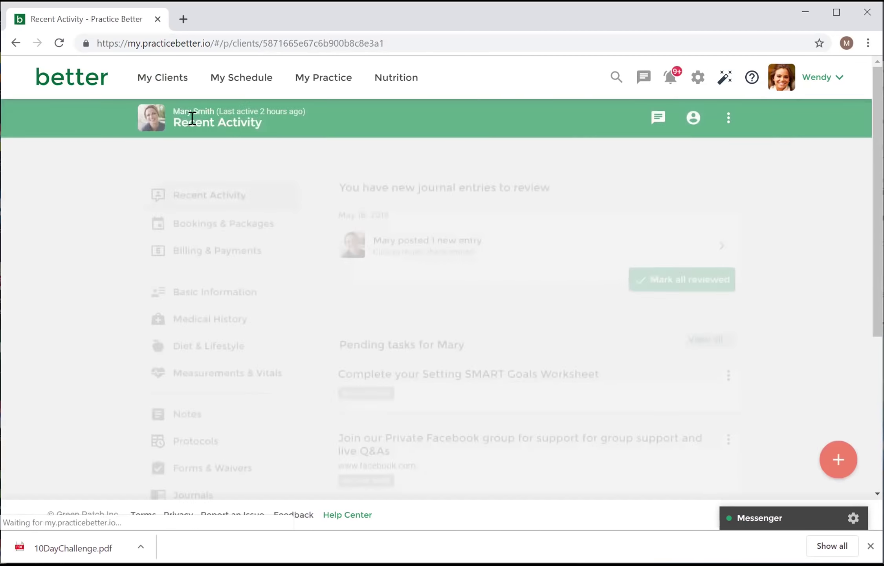
pyautogui.scroll(-2, 225, 388)
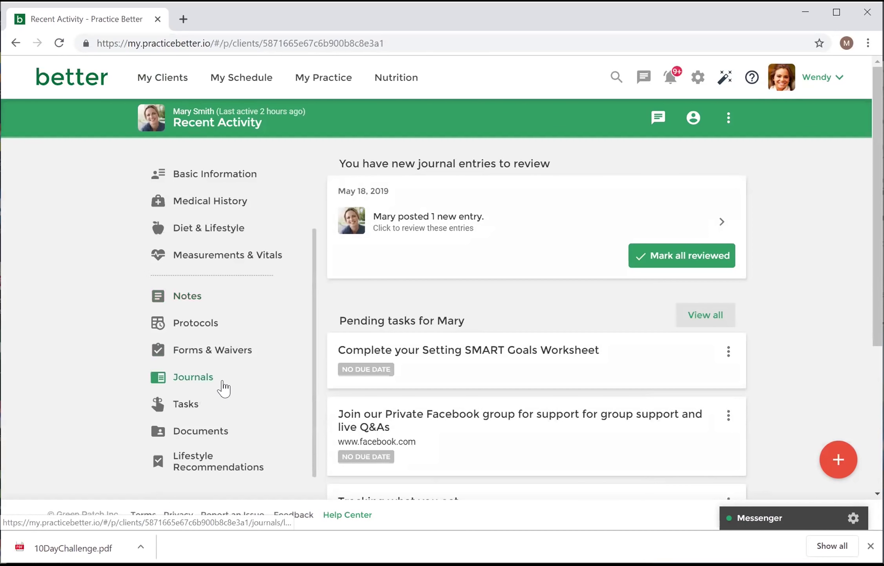
pyautogui.click(199, 434)
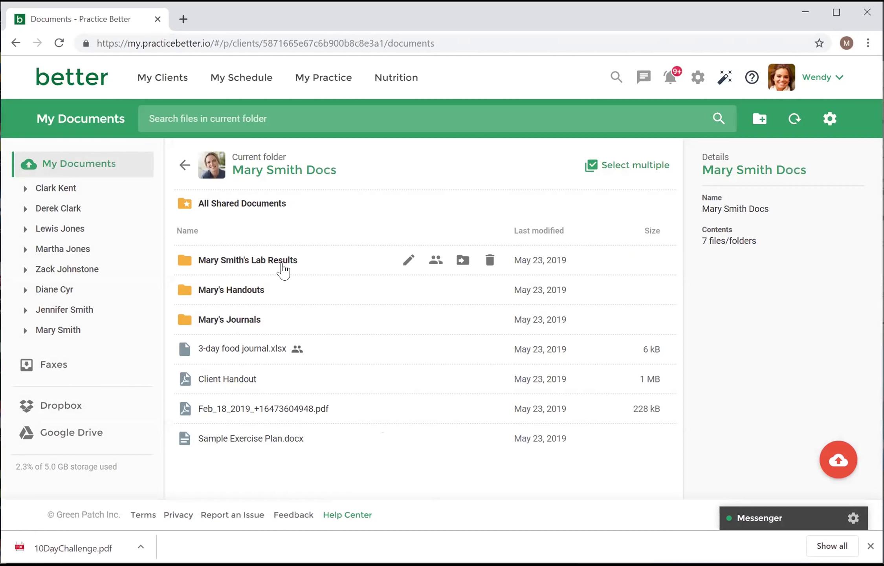
pyautogui.doubleClick(282, 271)
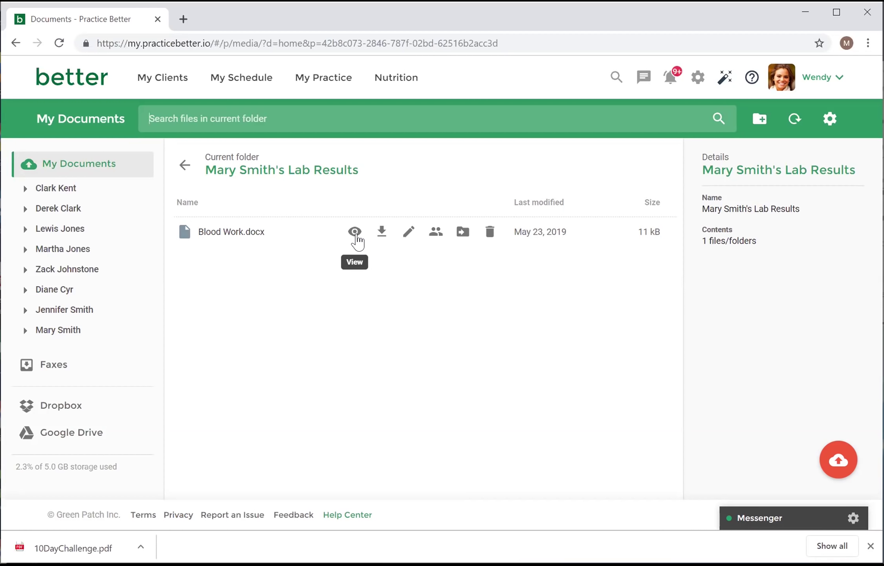
# Step: Change the sharing settings of Blood Work.docx to share the file with the folder's client
pyautogui.click(437, 236)
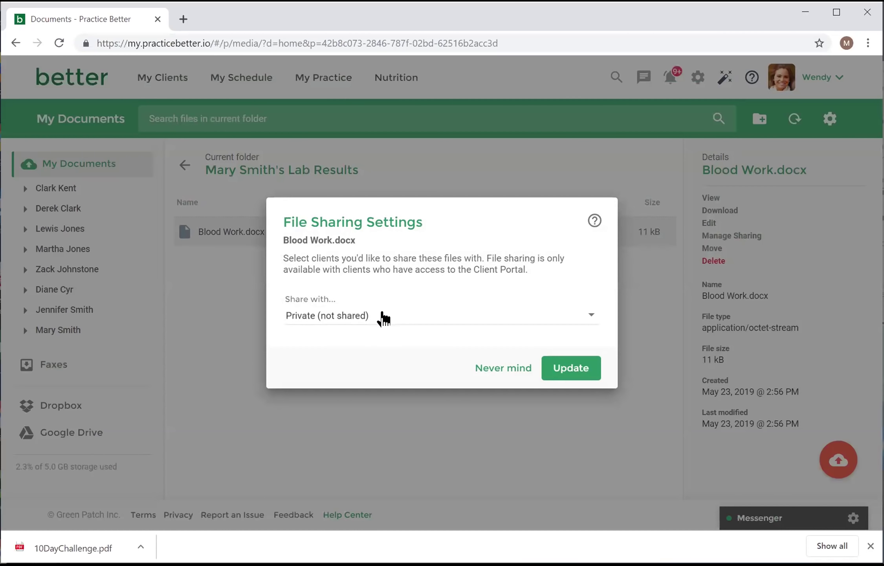
pyautogui.click(389, 320)
pyautogui.click(394, 357)
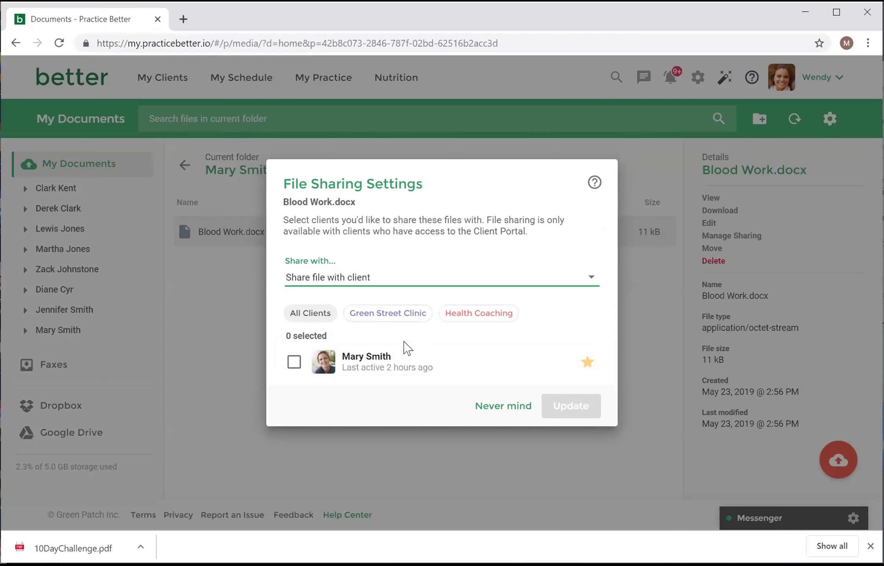
pyautogui.click(384, 365)
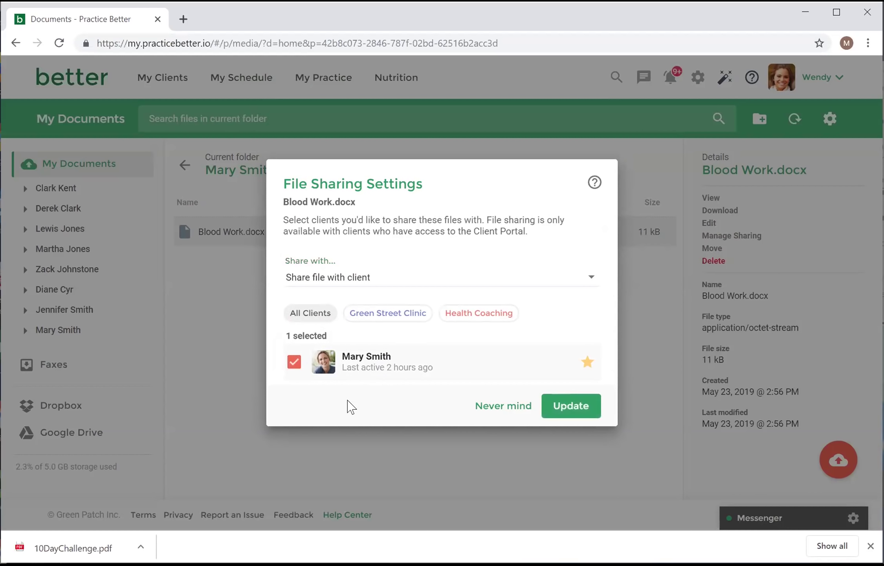
pyautogui.click(555, 412)
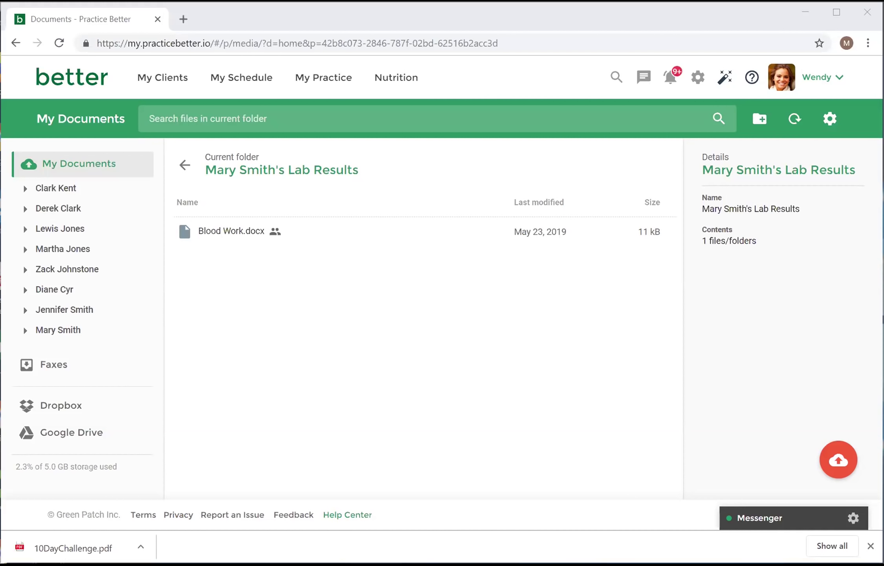
# Step: Look over the recent notifications and close the list
pyautogui.click(149, 118)
pyautogui.click(670, 78)
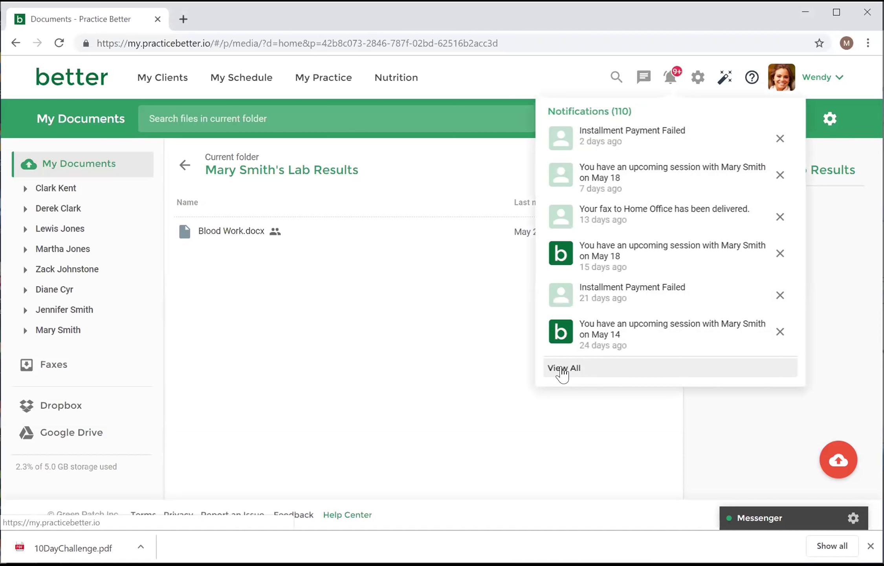
pyautogui.click(367, 372)
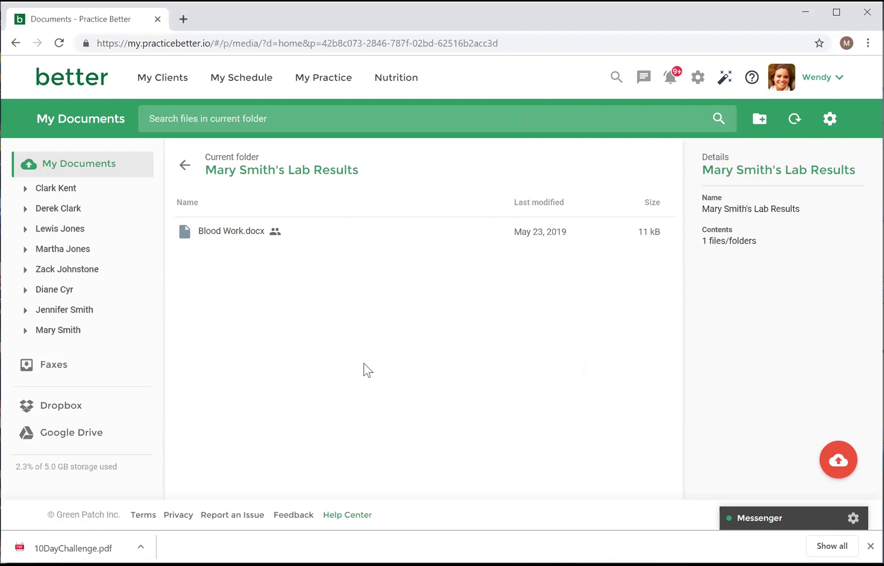
# Step: Return to the first client's documents from their record and open the All Shared Documents folder
pyautogui.click(156, 81)
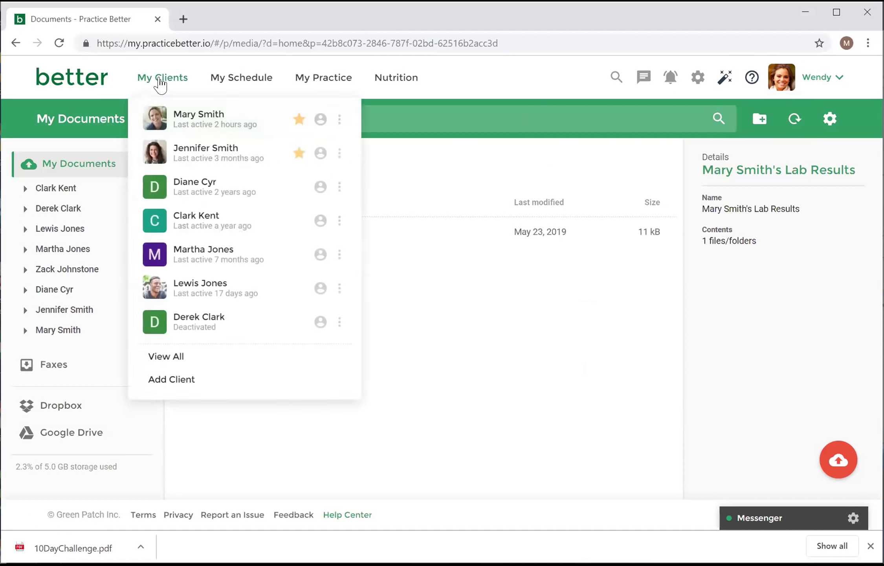
pyautogui.click(209, 128)
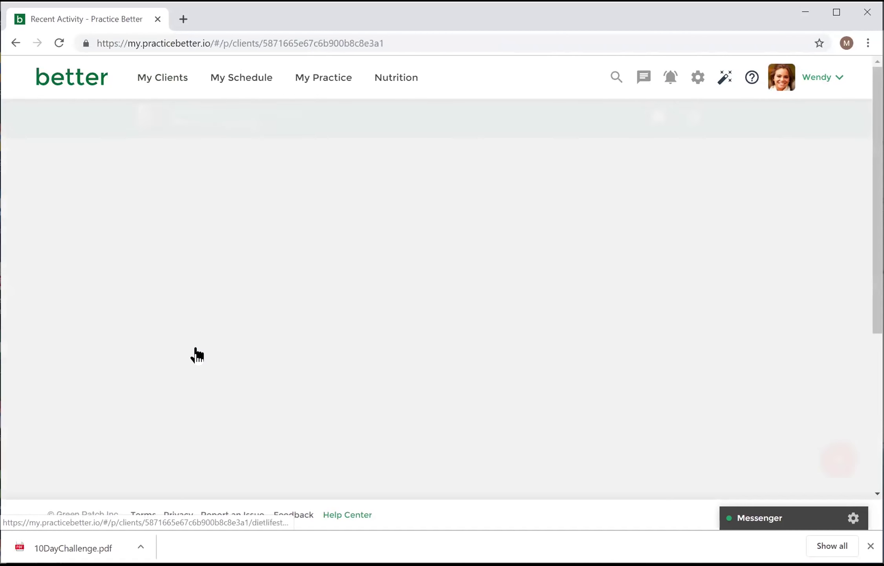
pyautogui.click(186, 435)
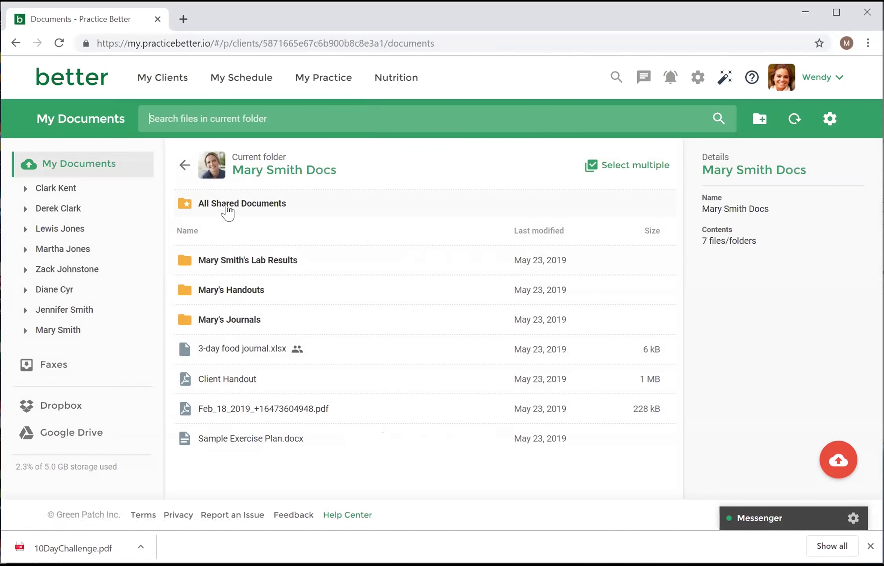
pyautogui.rightClick(263, 208)
pyautogui.click(264, 208)
pyautogui.rightClick(263, 208)
pyautogui.click(264, 208)
pyautogui.rightClick(263, 209)
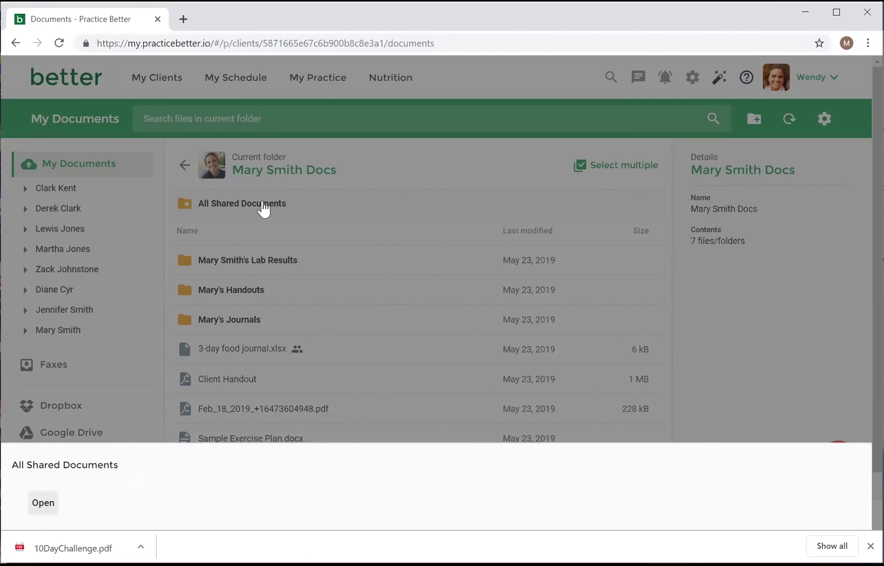
pyautogui.press('Return')
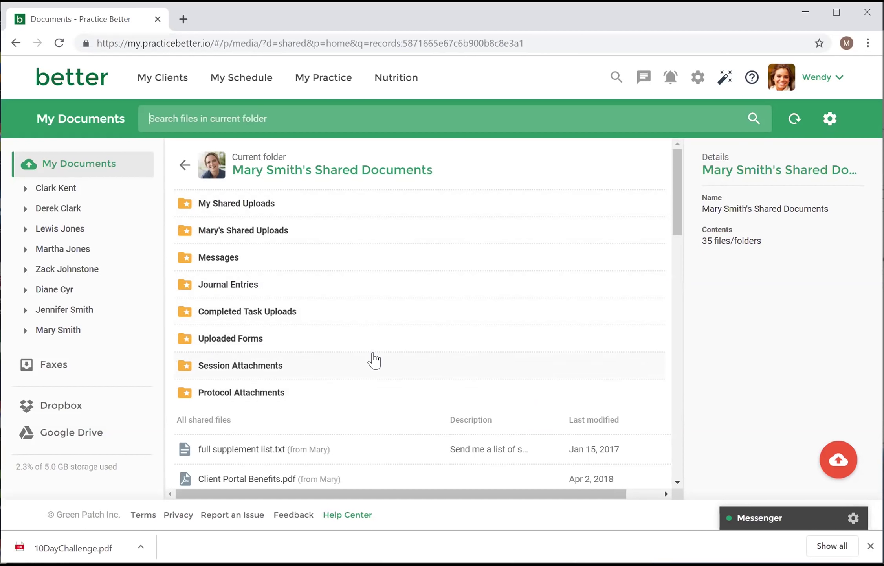
# Step: Sort the client's shared files by last modified date with the newest first
pyautogui.scroll(-3, 371, 358)
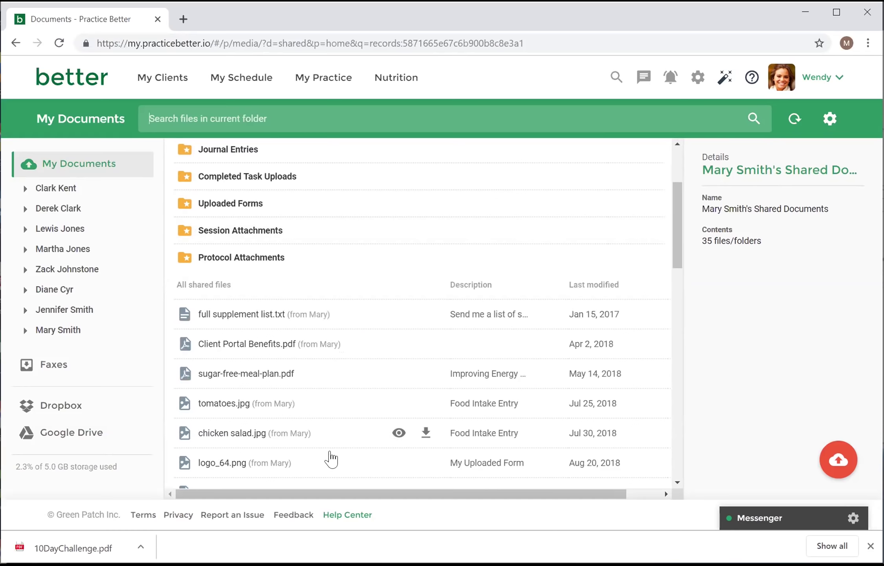
pyautogui.click(325, 487)
pyautogui.click(515, 85)
pyautogui.click(610, 288)
pyautogui.click(611, 288)
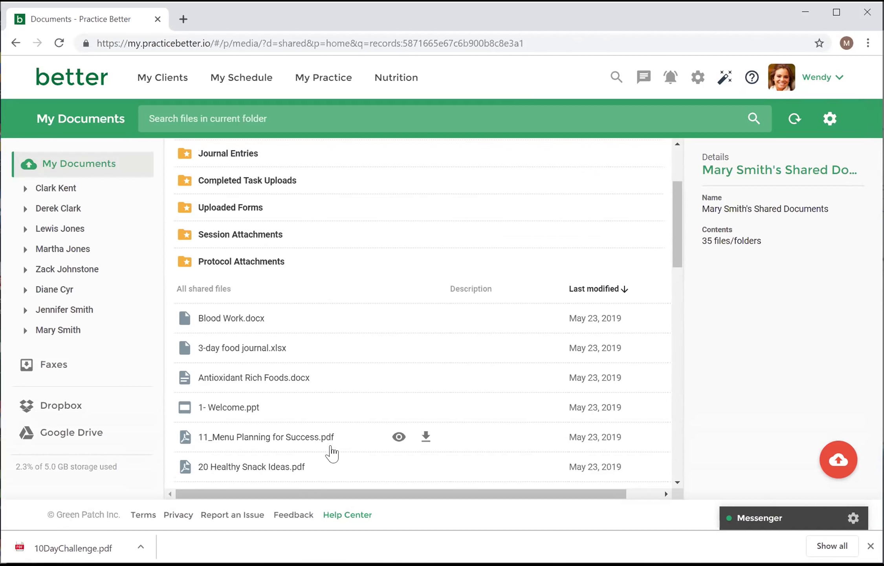
pyautogui.scroll(3, 260, 257)
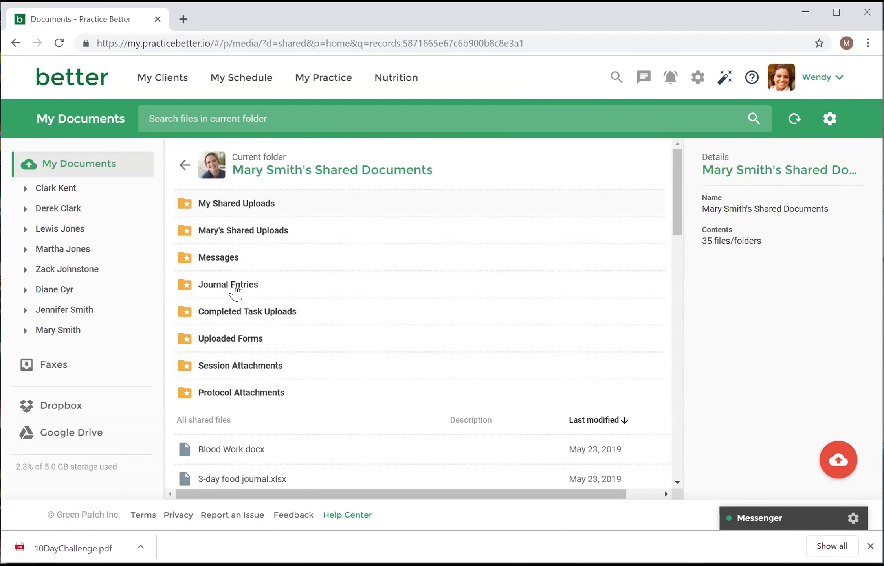
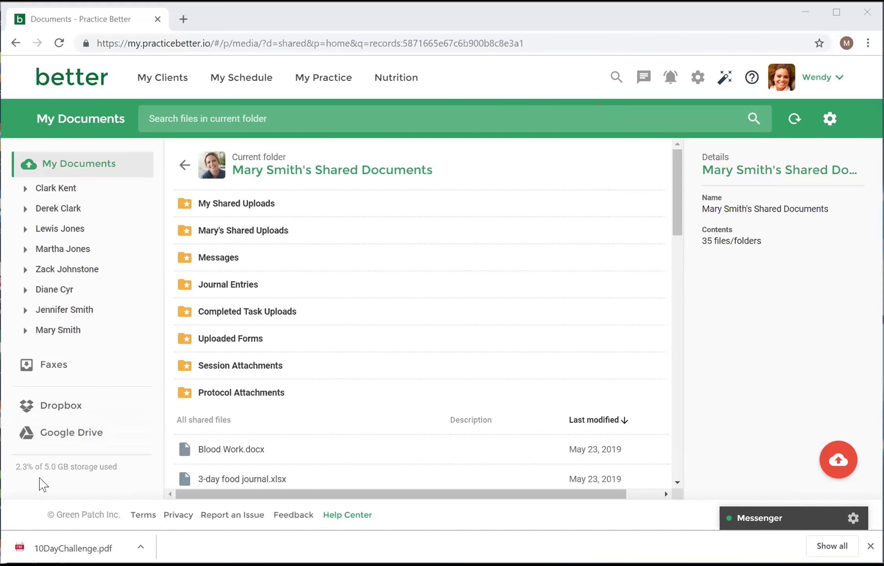
# Step: Examine the account's storage usage below the folder list
pyautogui.moveTo(13, 469); pyautogui.dragTo(125, 477)
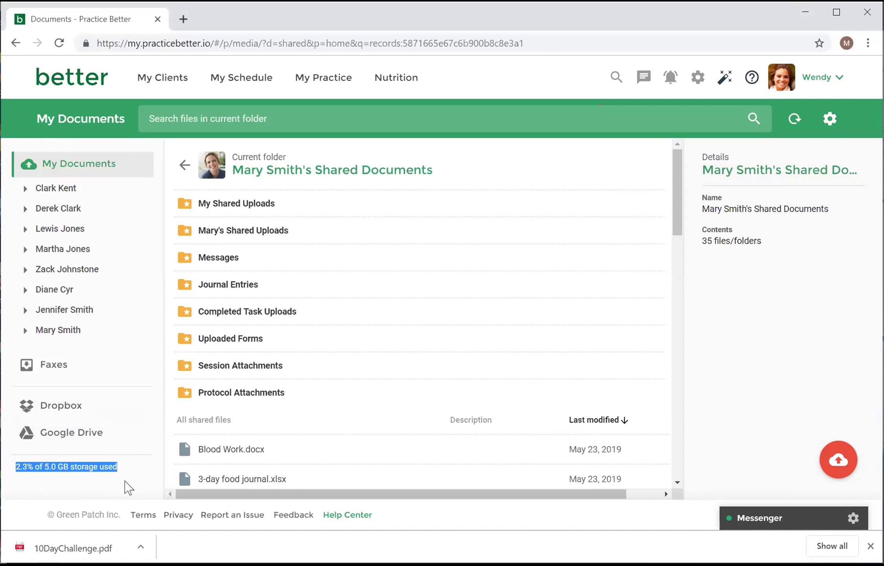
pyautogui.click(125, 487)
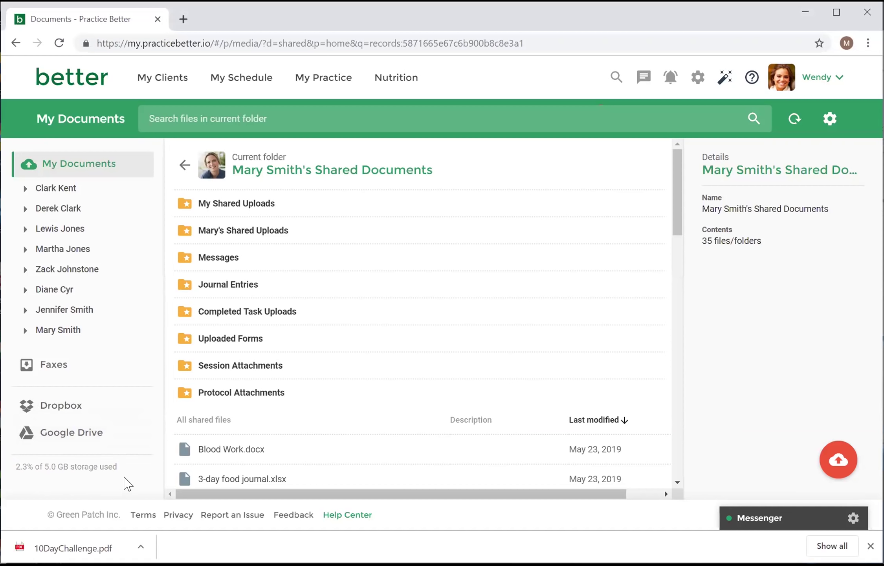
pyautogui.moveTo(18, 465); pyautogui.dragTo(122, 473)
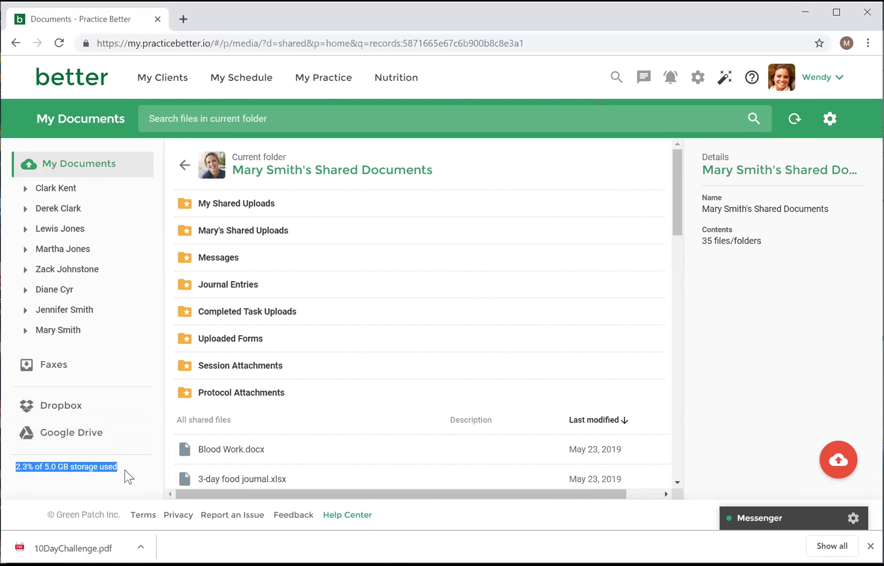
pyautogui.click(125, 470)
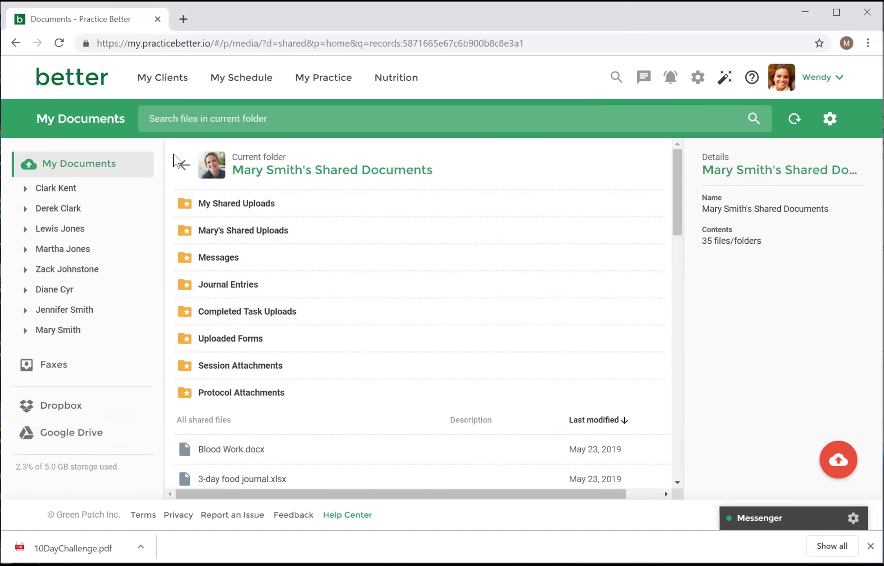
# Step: Go back to My Documents and open the 1- Client Handouts folder
pyautogui.click(78, 173)
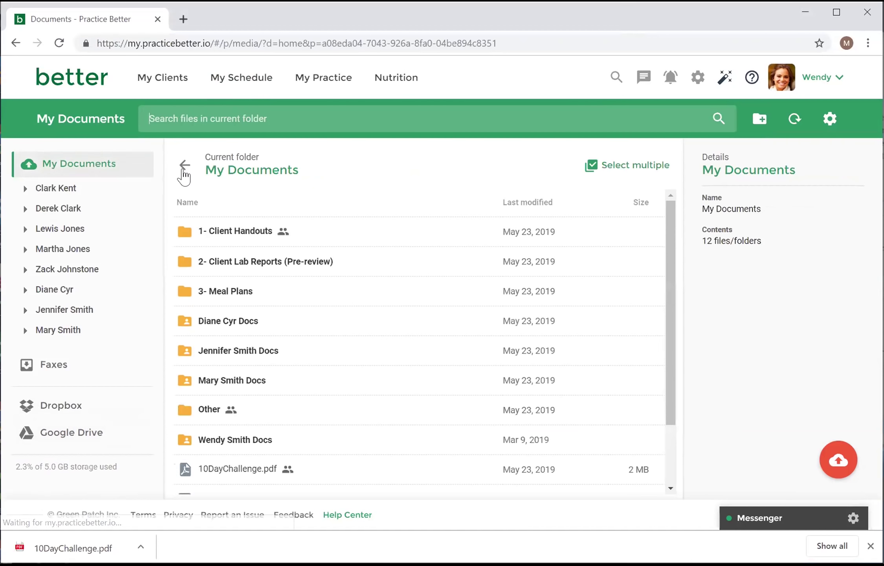
pyautogui.rightClick(245, 245)
pyautogui.click(244, 244)
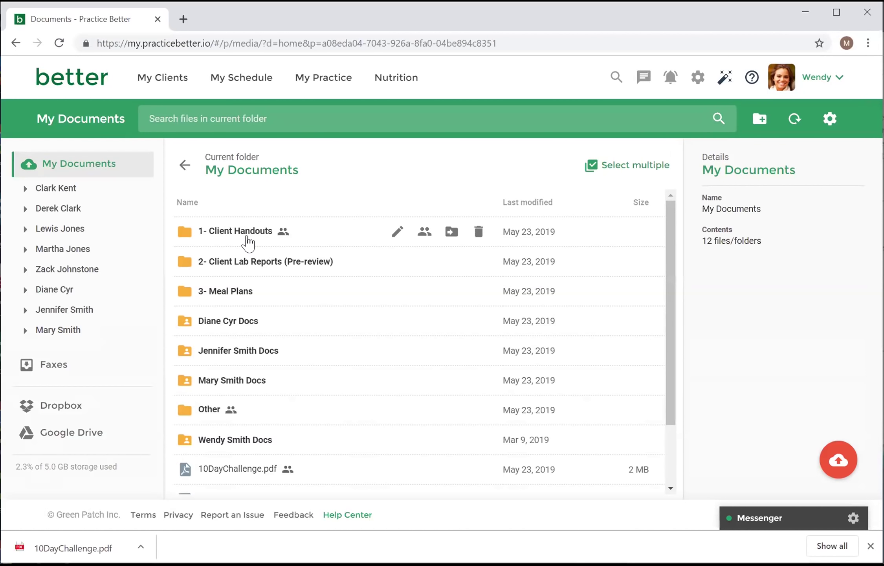
pyautogui.rightClick(248, 237)
pyautogui.press('Return')
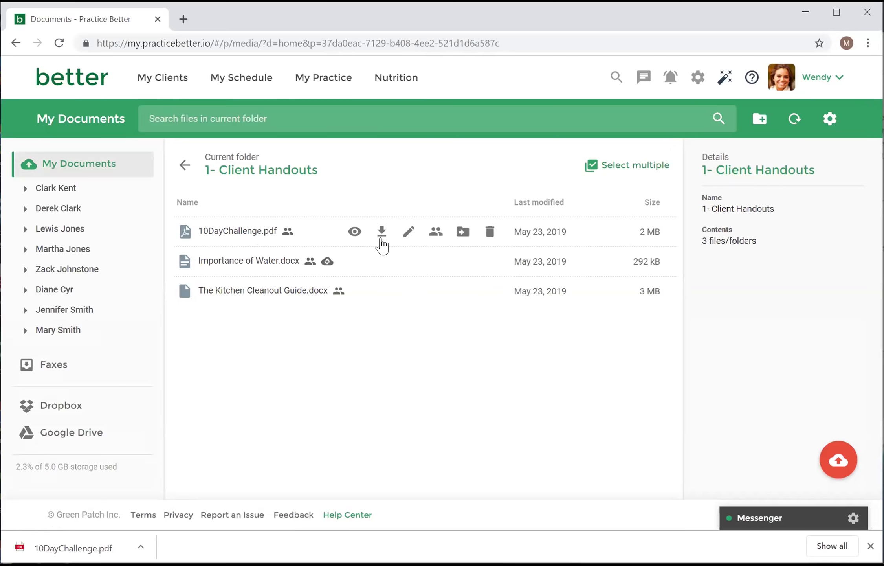
# Step: Change the sharing of 10DayChallenge.pdf from all clients to specific clients, select six clients, and update the settings
pyautogui.click(435, 233)
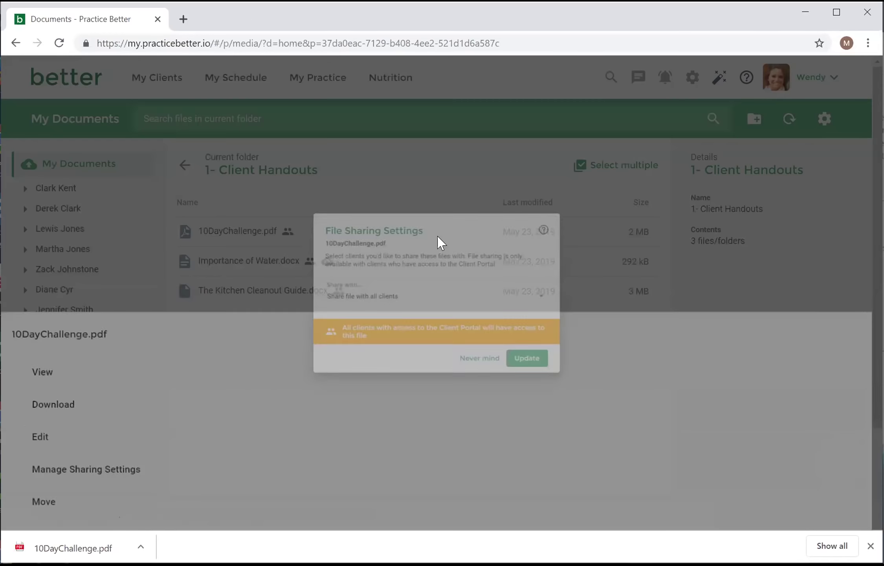
pyautogui.click(442, 306)
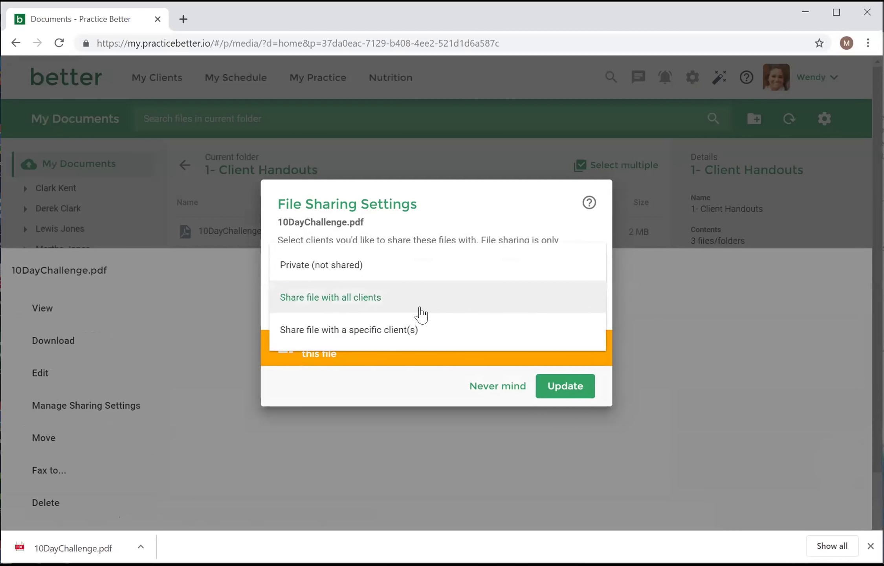
pyautogui.click(379, 333)
pyautogui.click(288, 335)
pyautogui.click(288, 371)
pyautogui.click(288, 408)
pyautogui.scroll(-2, 291, 378)
pyautogui.click(289, 361)
pyautogui.click(288, 397)
pyautogui.click(288, 430)
pyautogui.scroll(3, 389, 394)
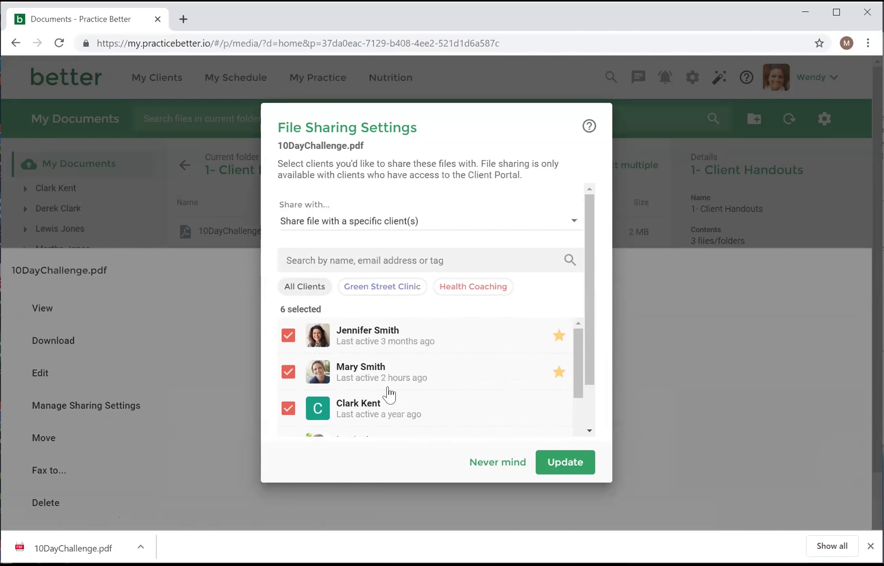
pyautogui.click(565, 467)
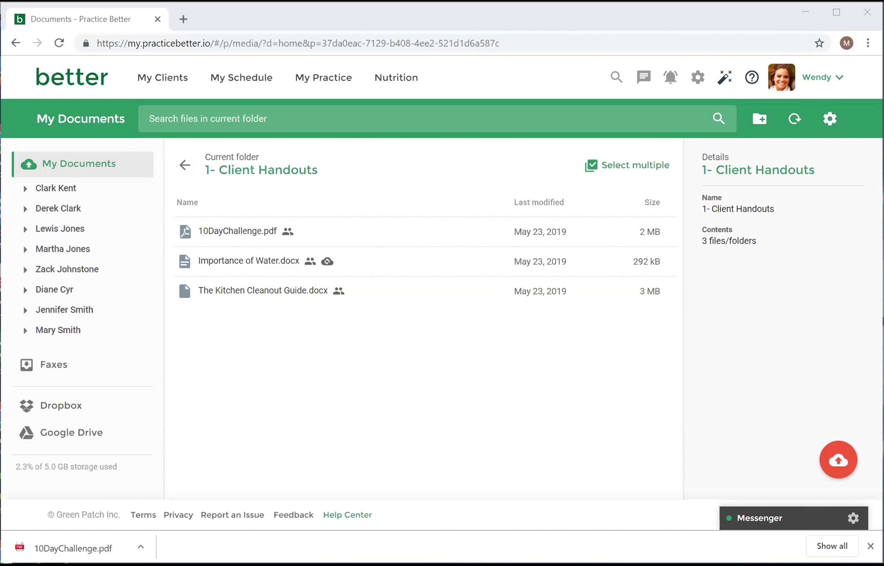
# Step: Switch from the practitioner account to the client account by signing in with the client's e-mail, and open the client's documents
pyautogui.click(836, 79)
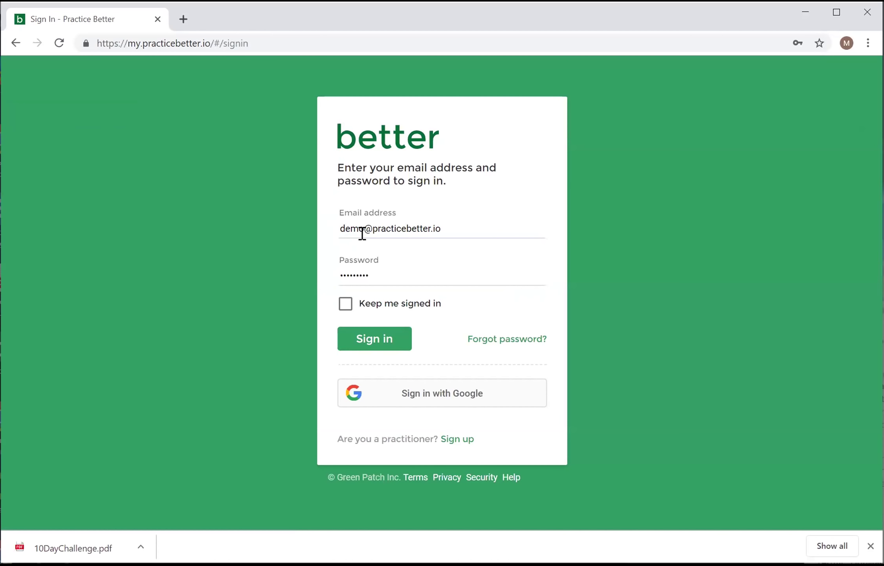
pyautogui.doubleClick(361, 228)
pyautogui.write('client')
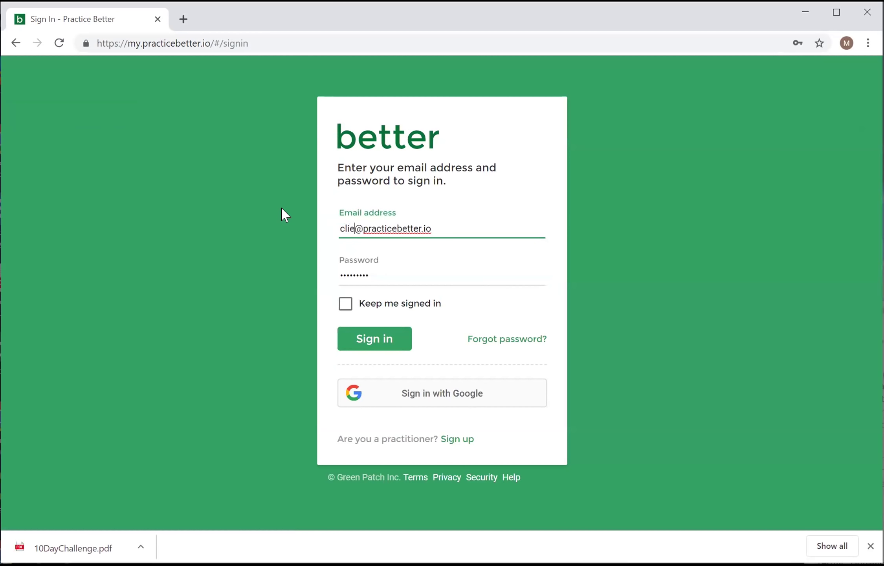
pyautogui.press('Return')
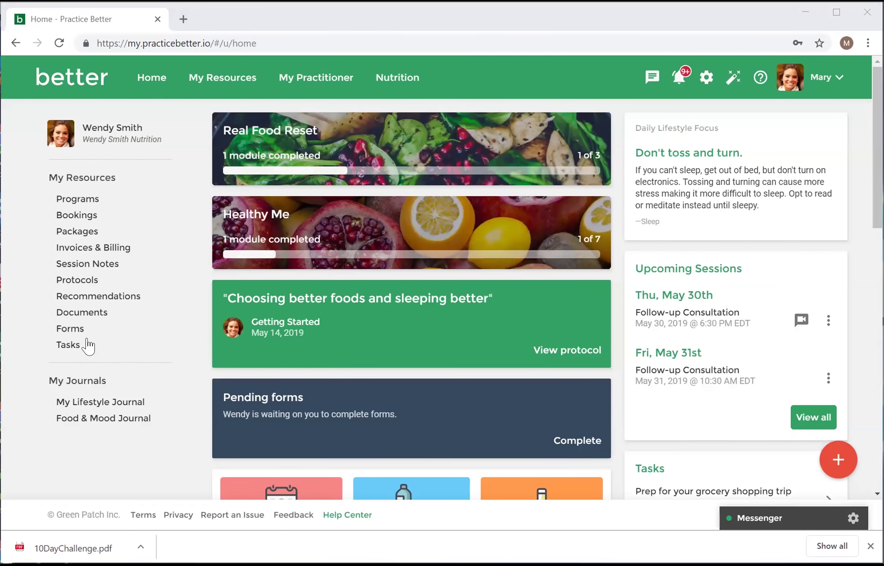
pyautogui.click(99, 321)
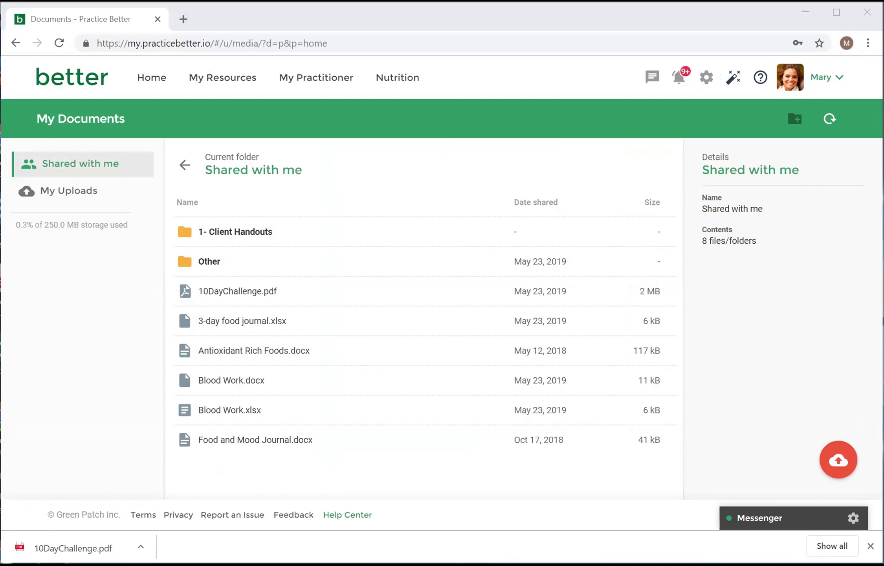
# Step: Upload 3-day food journal.xlsx from the Demo Docs folder to the client's Home folder and confirm the upload
pyautogui.click(833, 466)
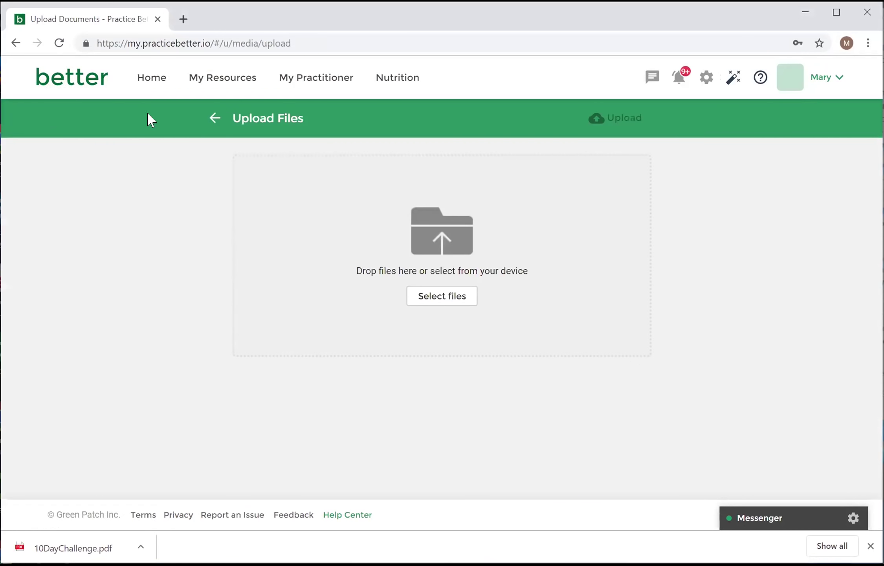
pyautogui.click(202, 117)
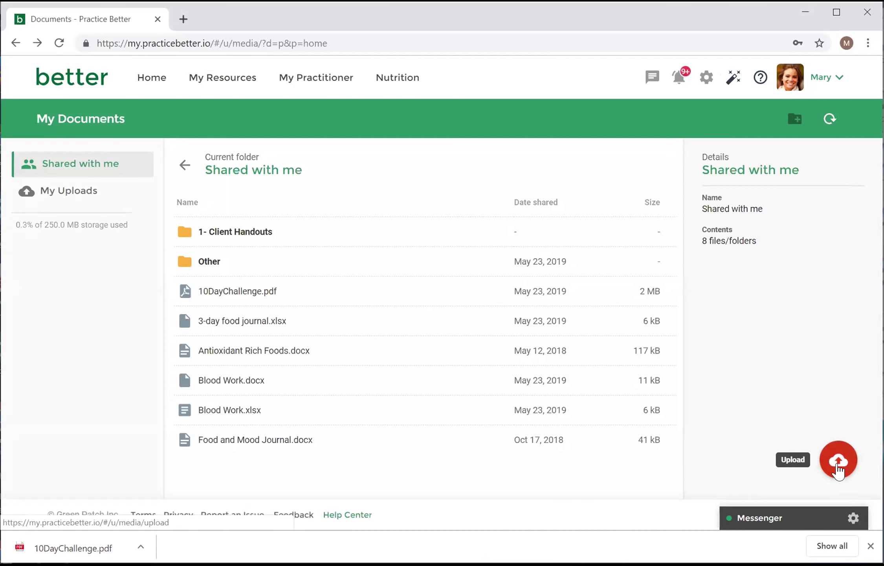
pyautogui.click(838, 466)
pyautogui.click(441, 296)
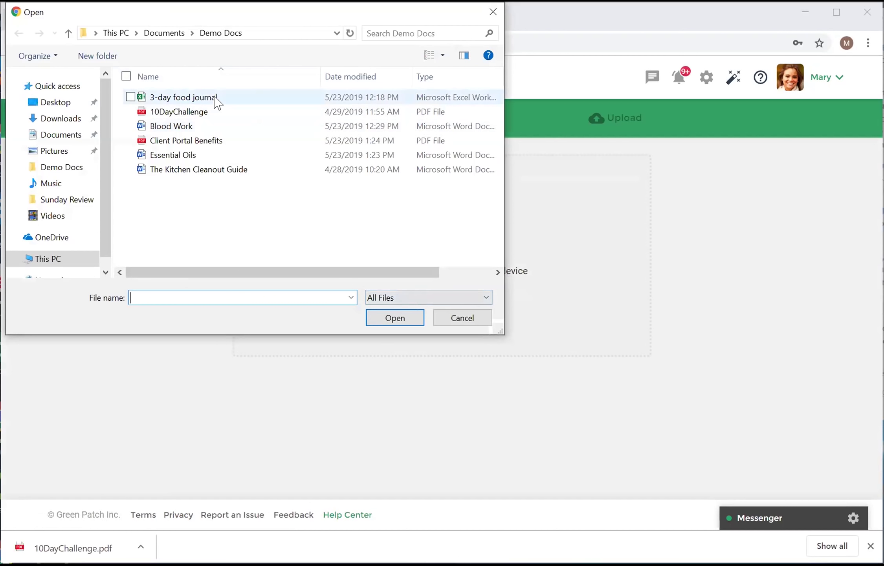
pyautogui.click(235, 97)
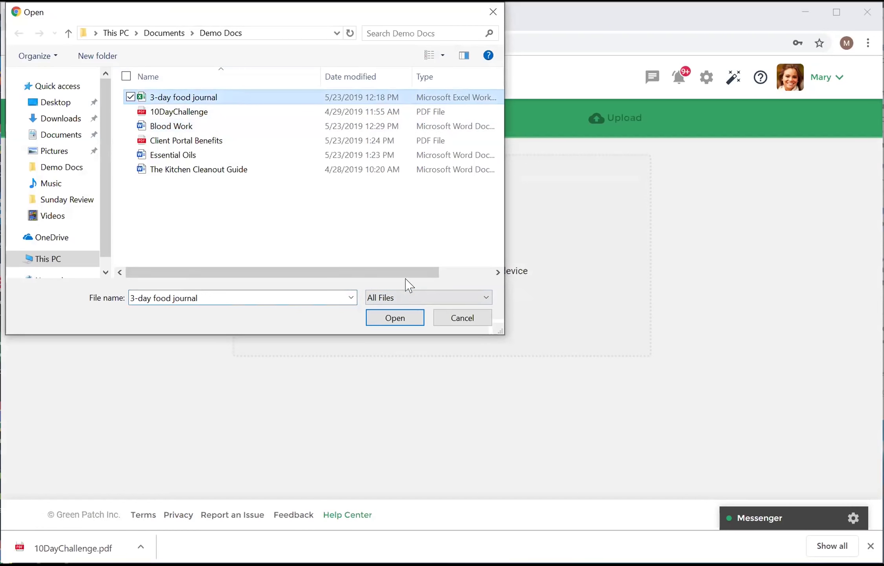
pyautogui.click(417, 321)
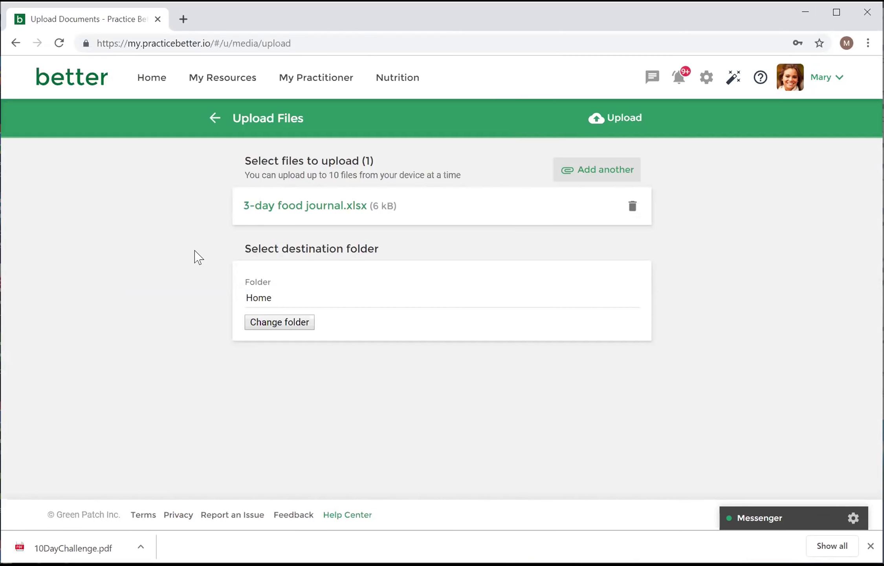
pyautogui.click(629, 123)
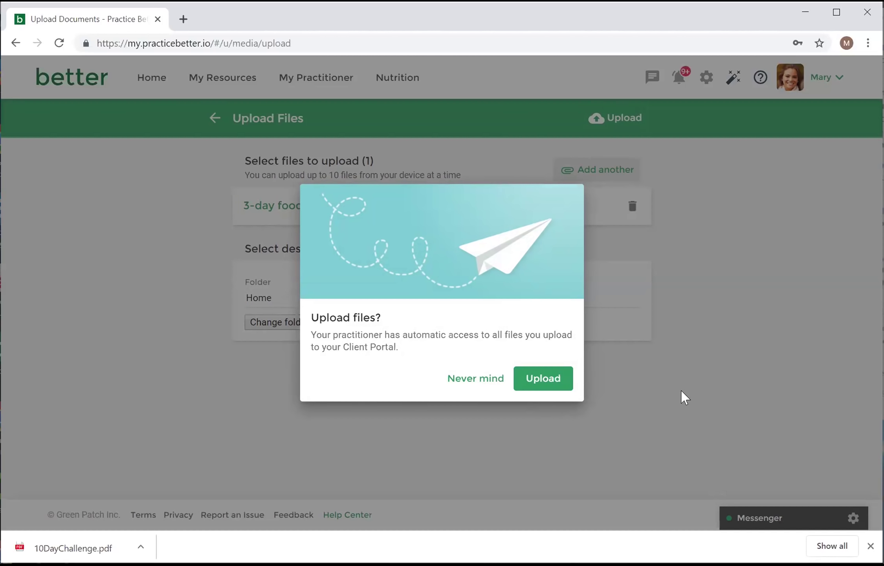
pyautogui.click(555, 380)
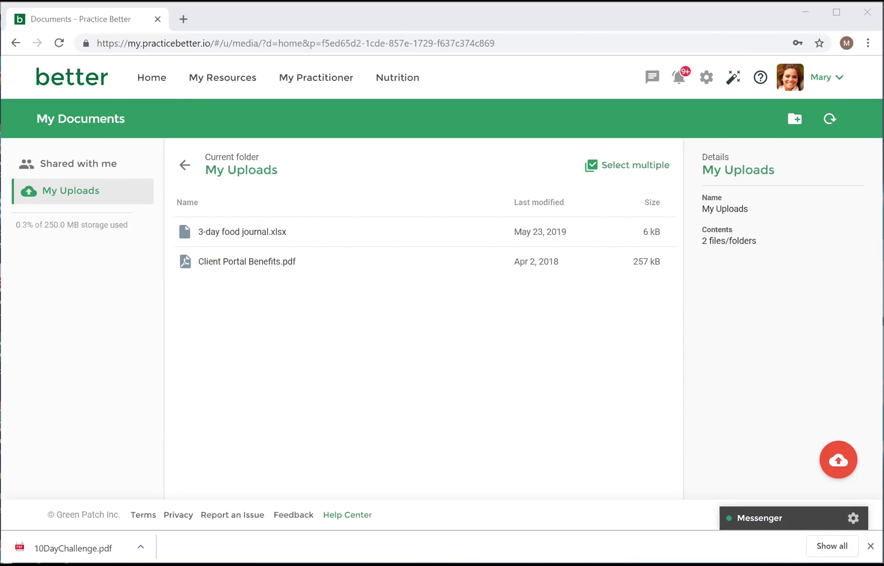
# Step: Sign out of the client account and sign back in to the practitioner account
pyautogui.click(833, 82)
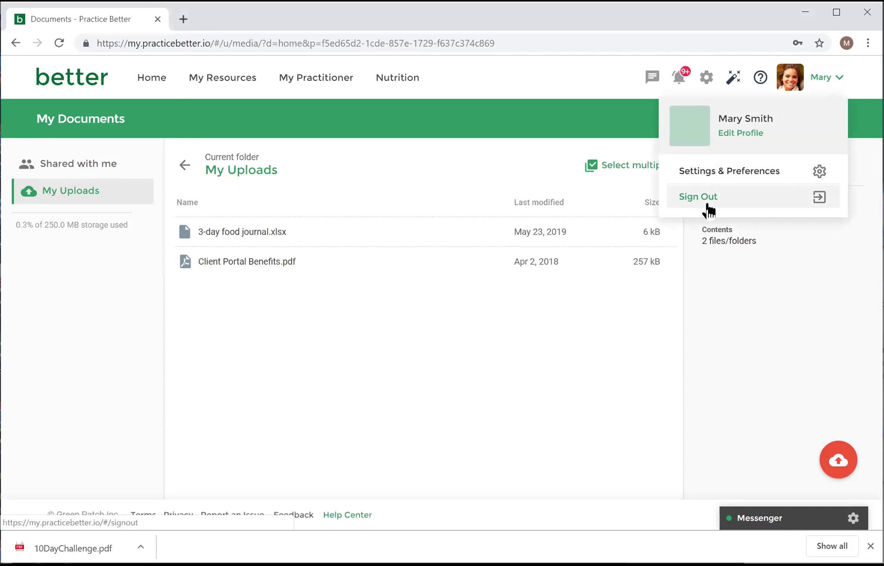
pyautogui.click(708, 201)
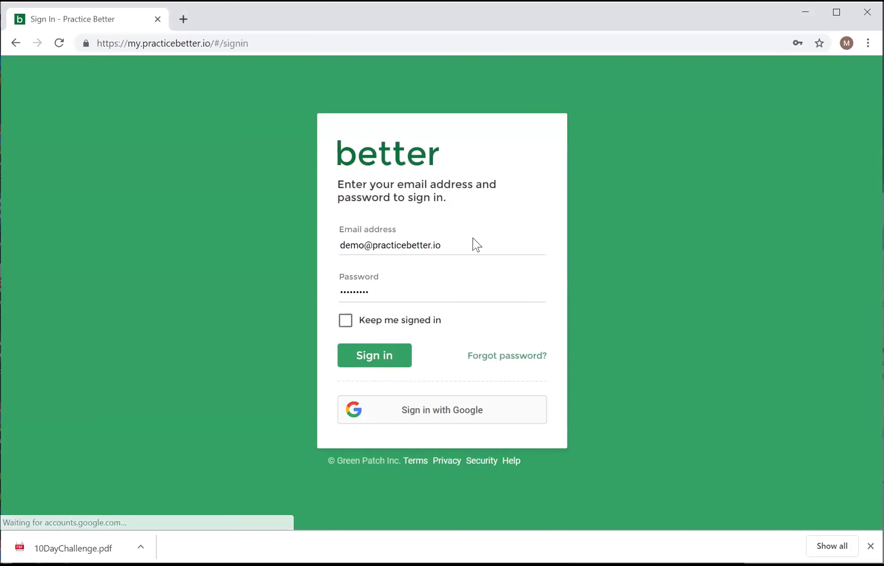
pyautogui.click(373, 345)
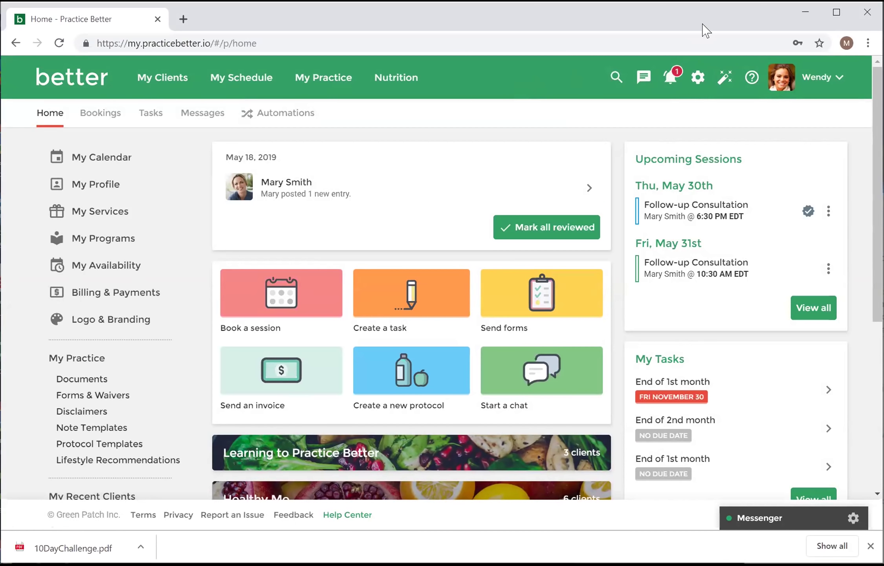
# Step: Open the 3rd Party Integration settings and examine the Dropbox and Google Drive options under Document Management & Sharing
pyautogui.click(701, 84)
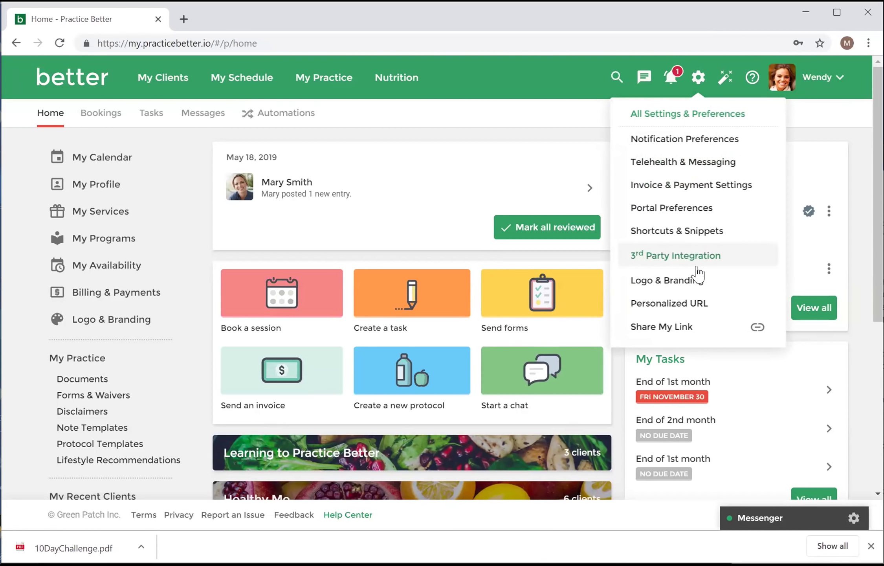
pyautogui.click(740, 266)
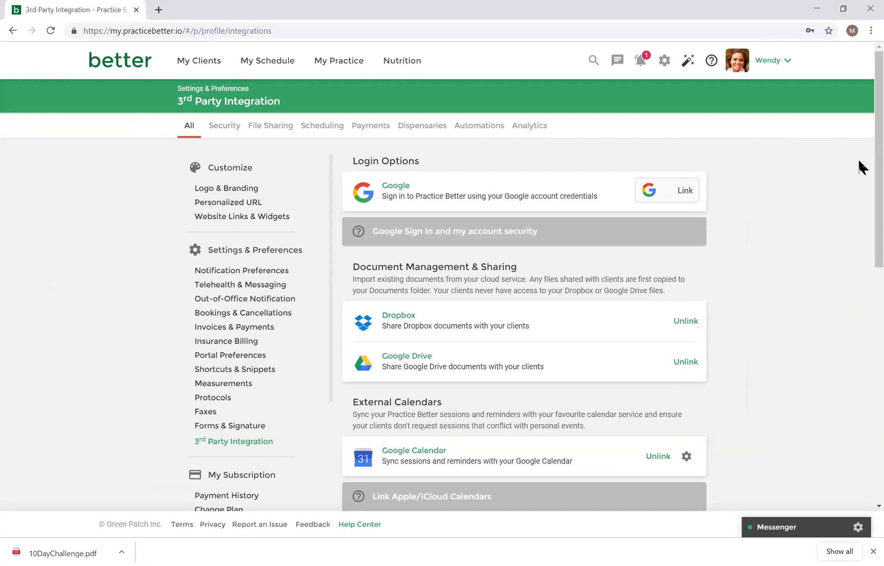
pyautogui.click(844, 10)
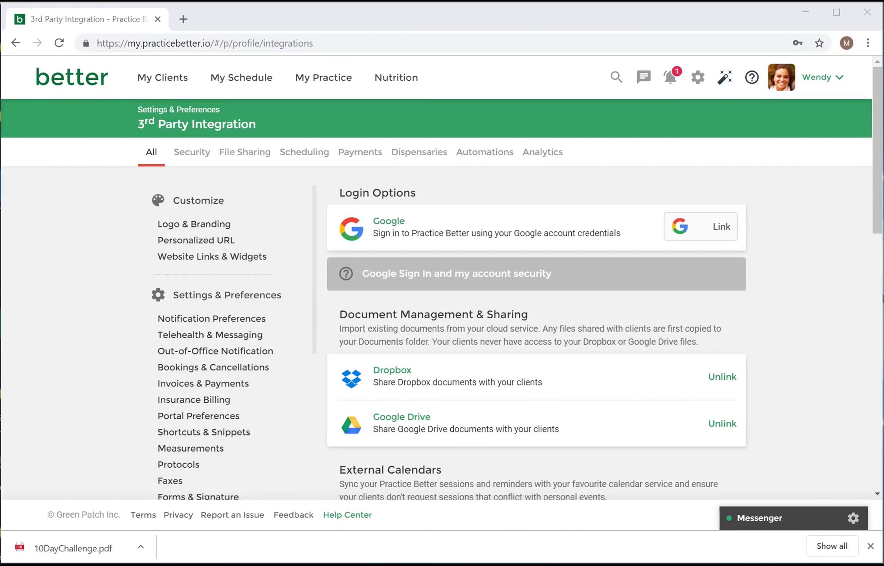
# Step: Go back to the practice's documents, and open the full client list
pyautogui.click(347, 81)
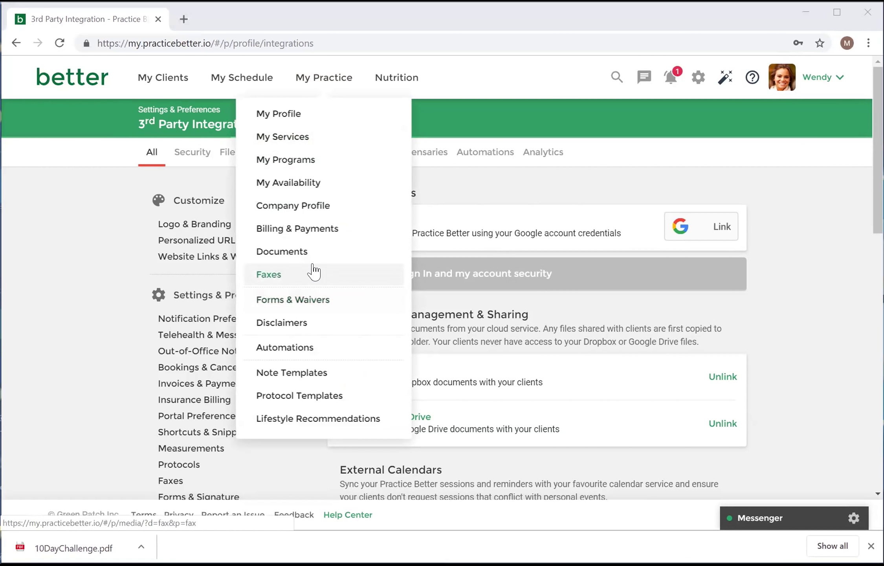
pyautogui.click(348, 259)
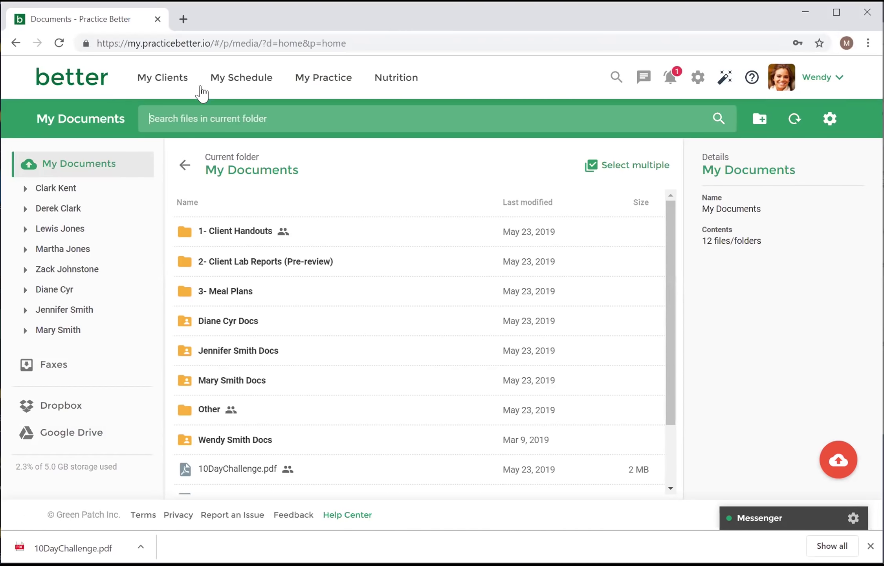
pyautogui.click(178, 89)
pyautogui.click(165, 79)
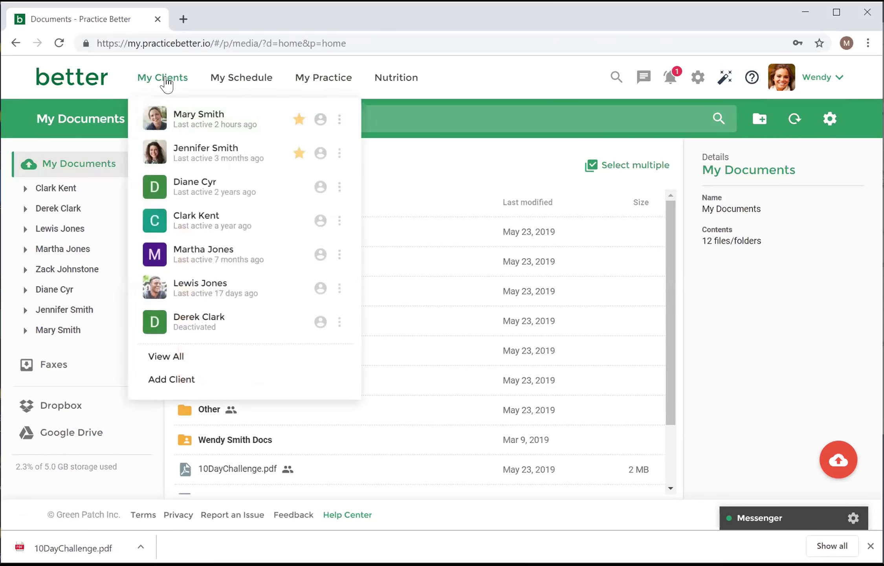
pyautogui.click(169, 357)
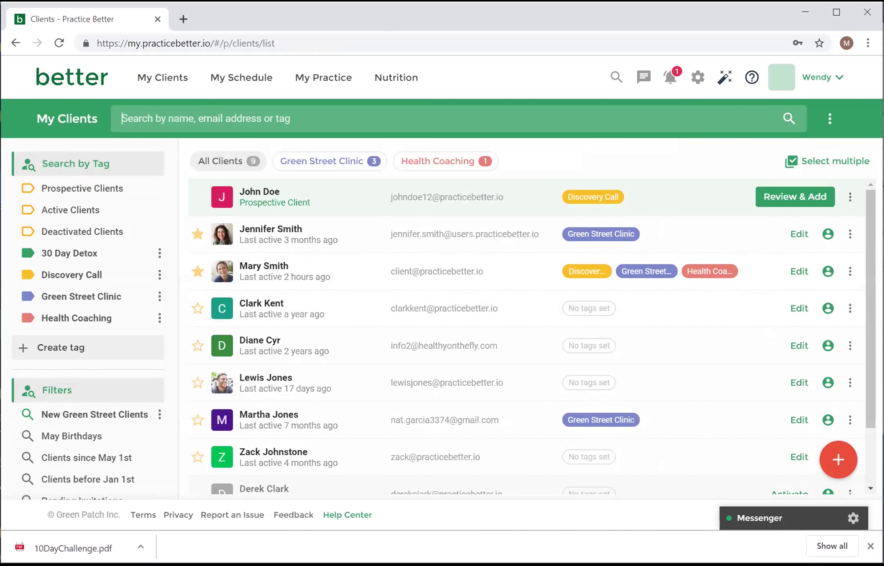
# Step: Deactivate the first starred client in the client list, directly below the prospective client
pyautogui.click(850, 234)
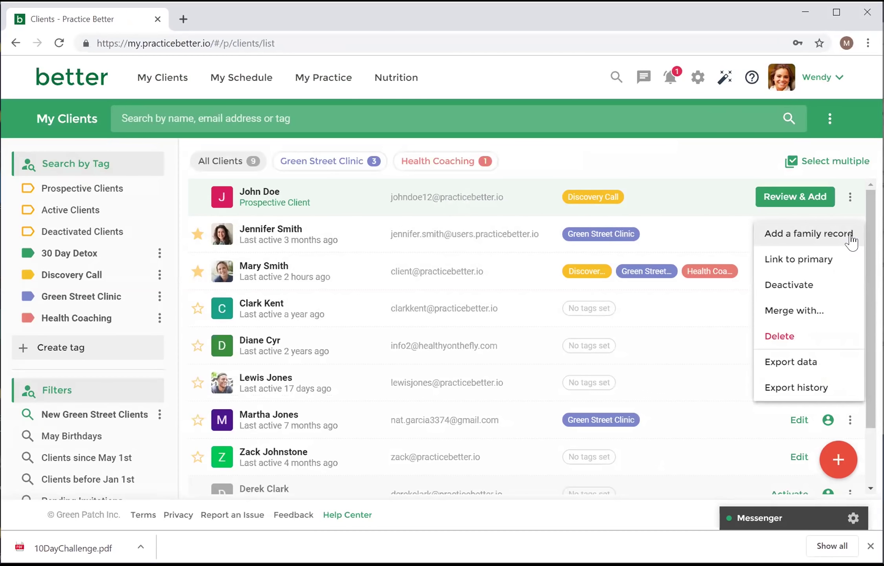
pyautogui.click(837, 290)
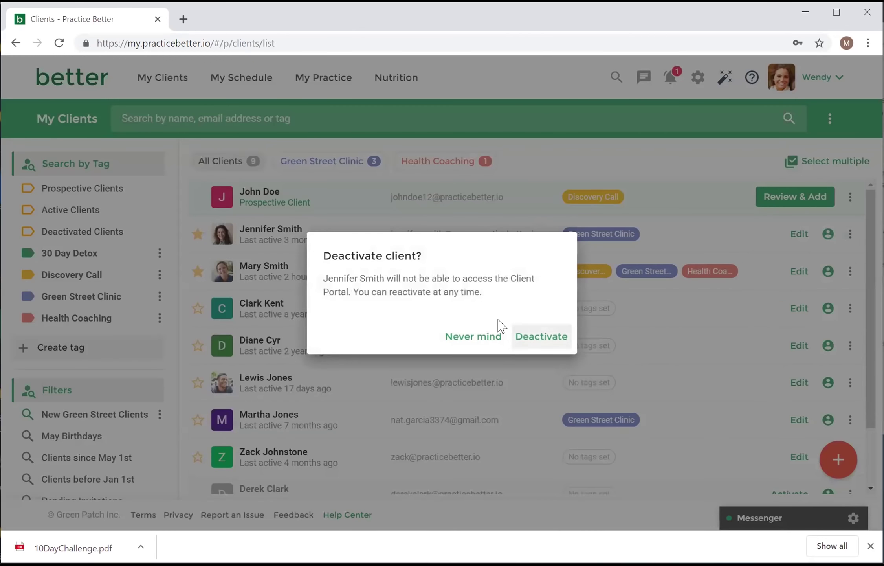
pyautogui.click(550, 338)
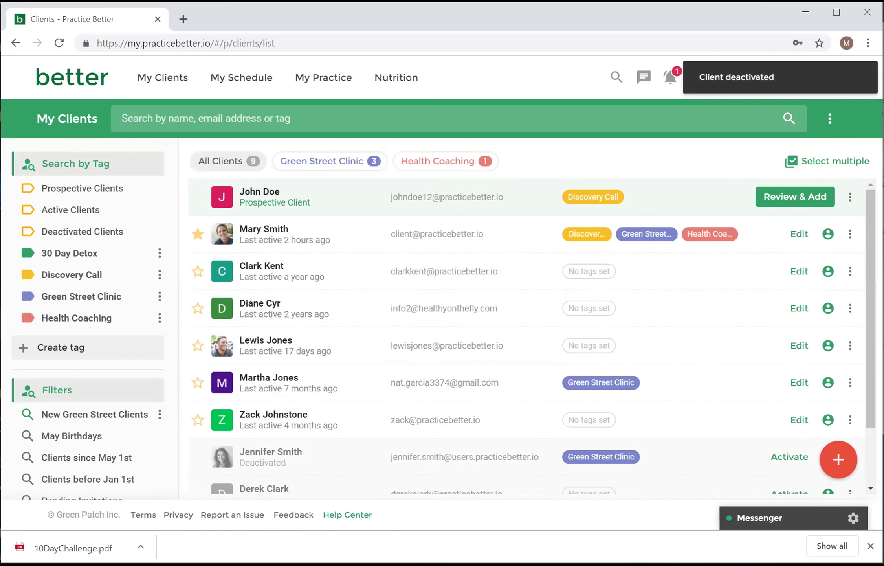
pyautogui.scroll(-3, 706, 338)
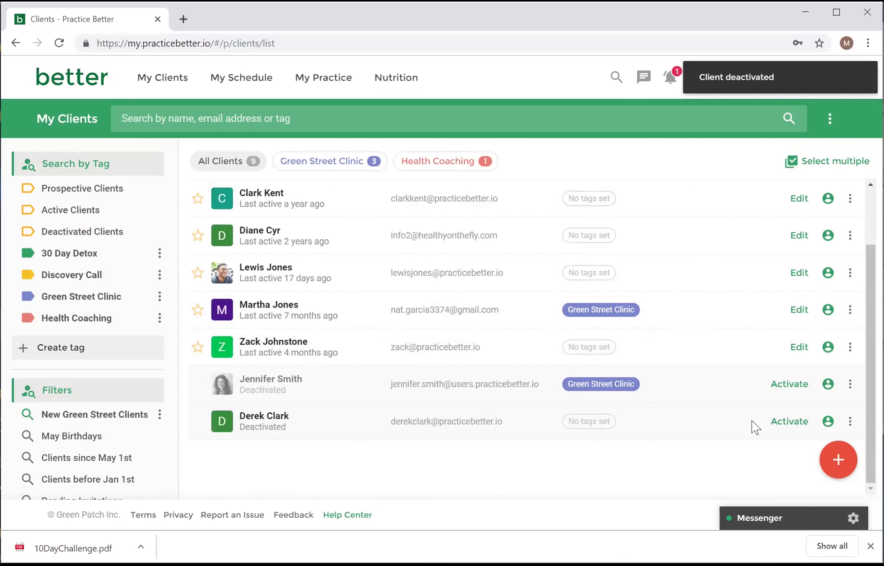
# Step: Reactivate the deactivated client tagged Green Street Clinic
pyautogui.click(848, 386)
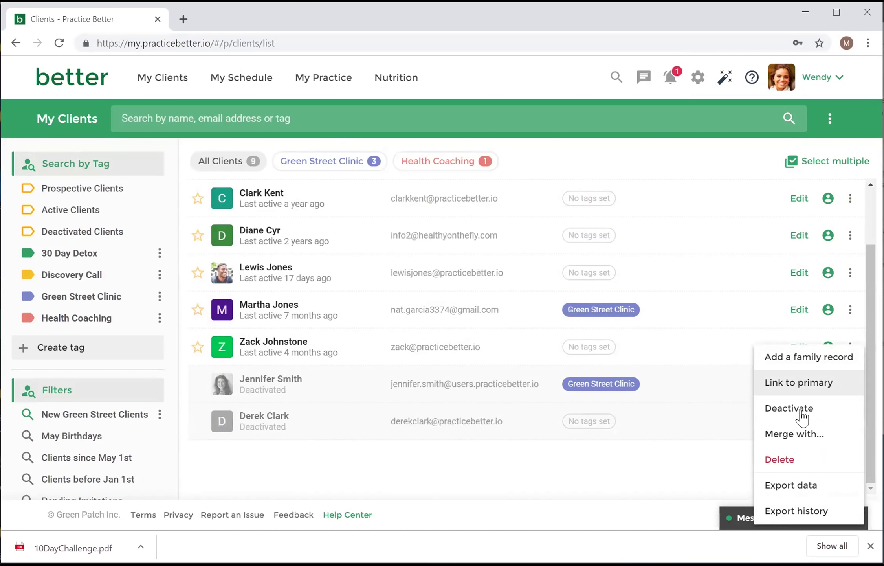
pyautogui.click(747, 447)
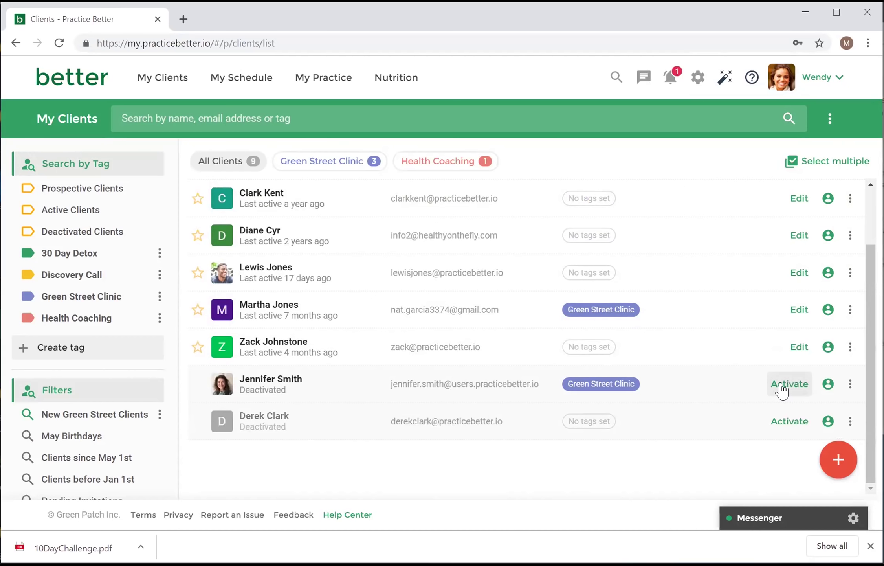
pyautogui.click(782, 389)
pyautogui.click(558, 344)
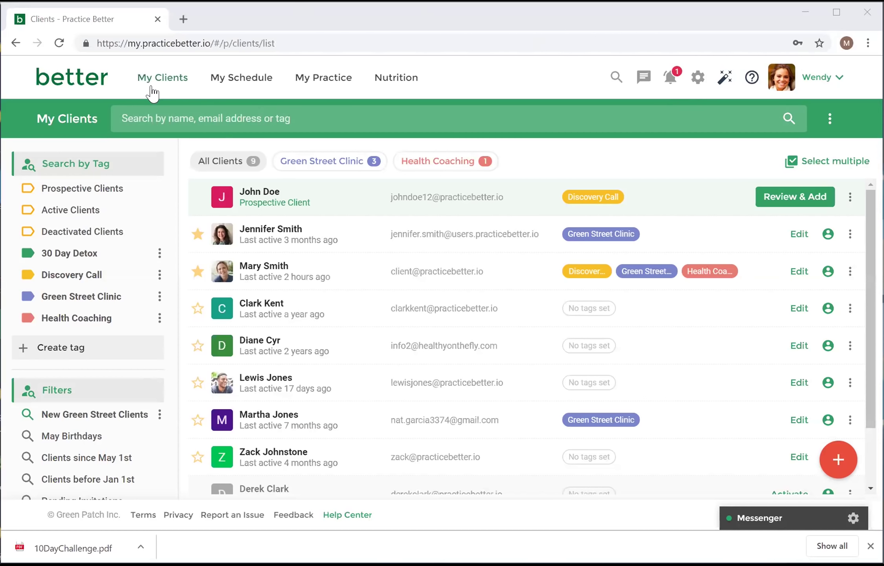
# Step: Open the record of the client who was last active 2 hours ago and go to that client's documents
pyautogui.moveTo(155, 93)
pyautogui.click(167, 157)
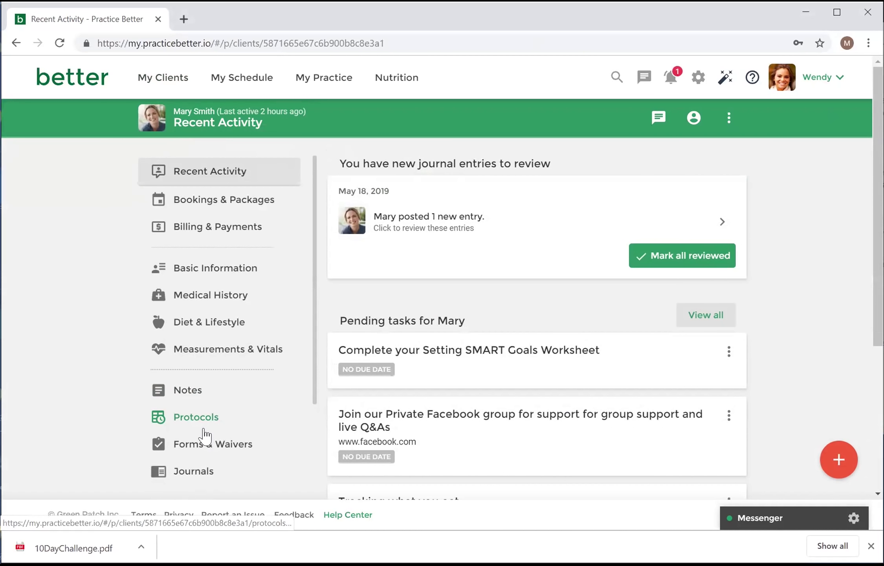
pyautogui.scroll(-2, 205, 434)
pyautogui.click(201, 435)
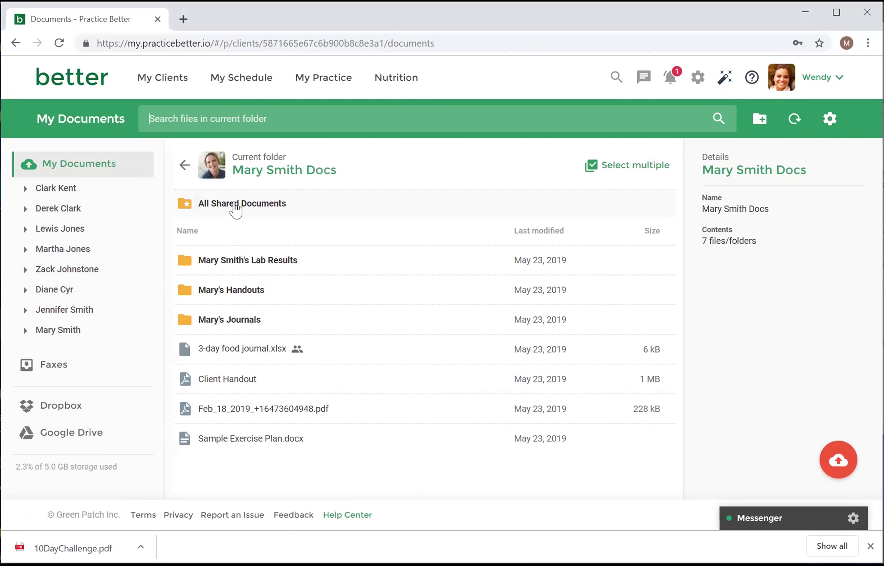
# Step: Open All Shared Documents in the client's folder and examine its subfolders, from My Shared Uploads to Protocol Attachments
pyautogui.rightClick(235, 204)
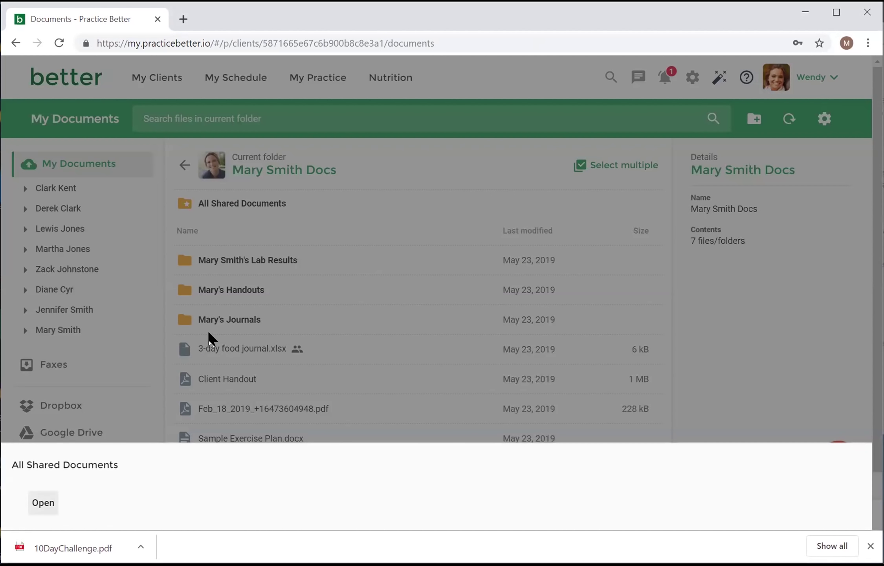
pyautogui.click(42, 505)
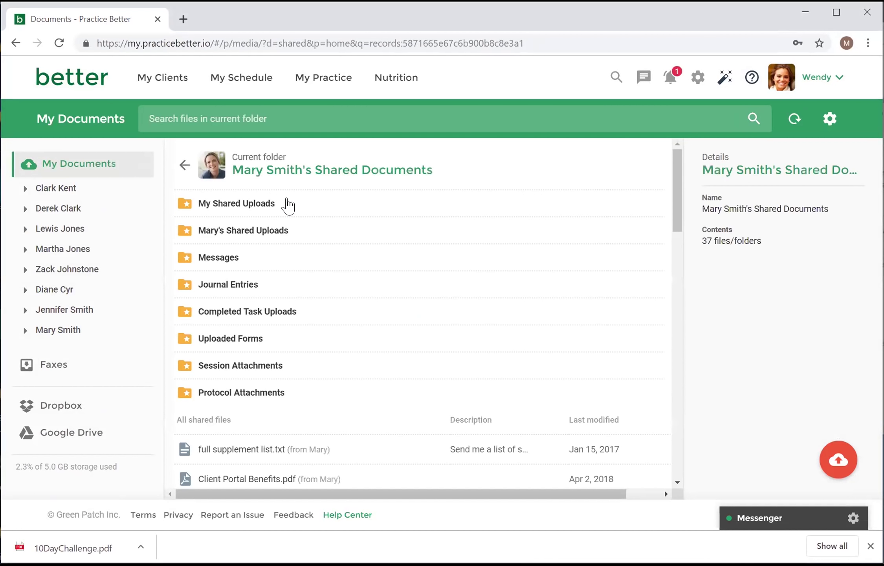
pyautogui.scroll(-1, 279, 235)
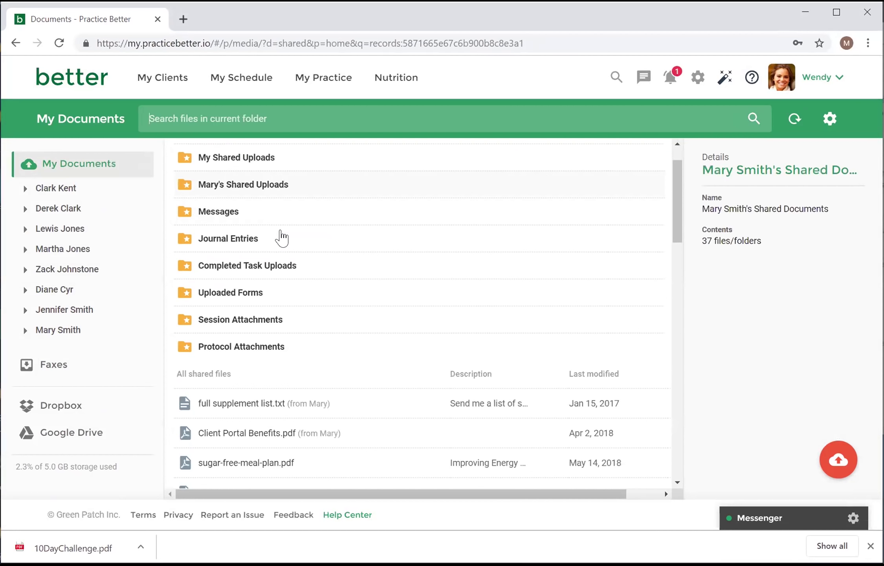
pyautogui.scroll(-1, 252, 262)
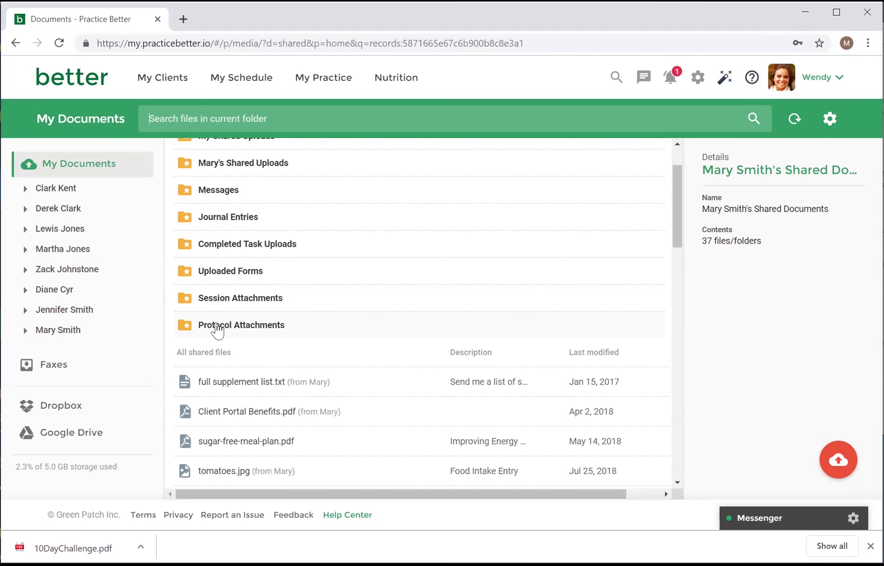
pyautogui.scroll(2, 217, 330)
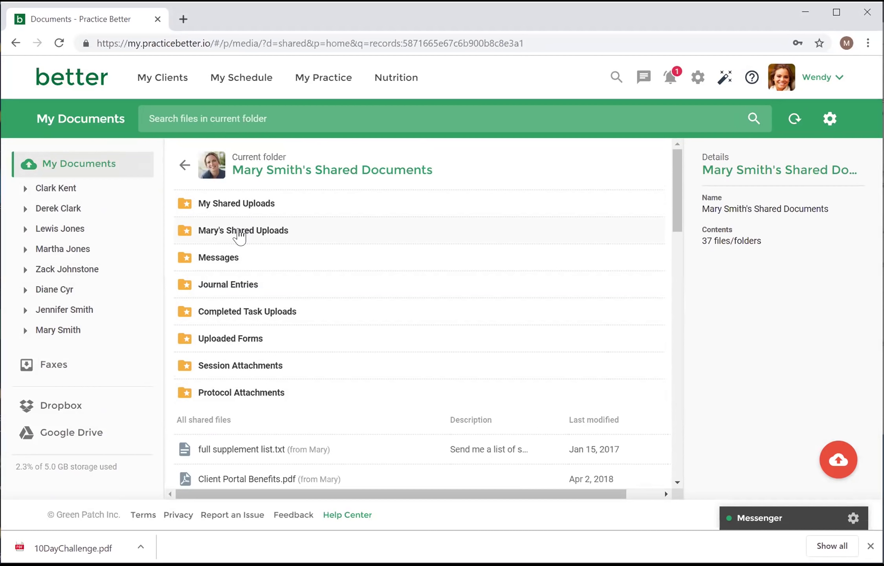
# Step: Open the folder of the client's own shared uploads, examine its files, and return to the client's shared documents
pyautogui.click(240, 235)
pyautogui.click(44, 505)
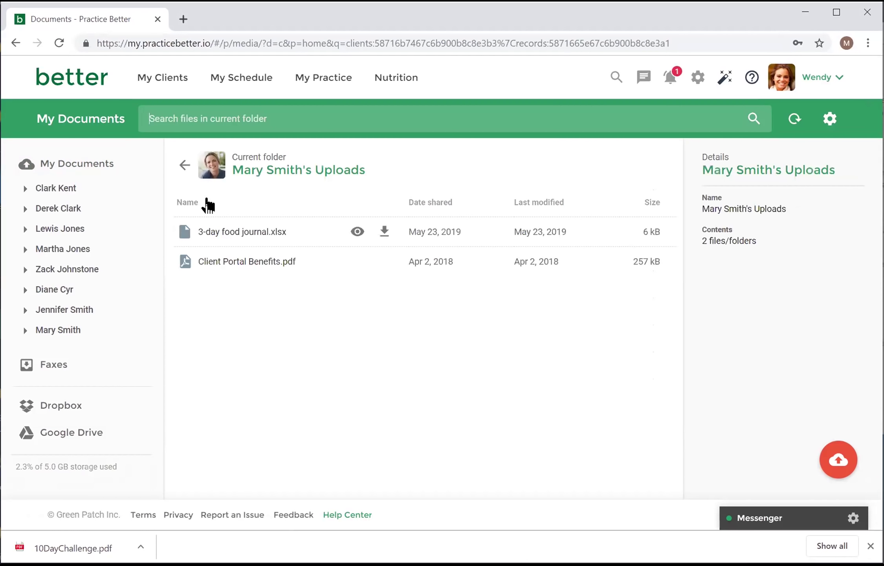
pyautogui.click(185, 166)
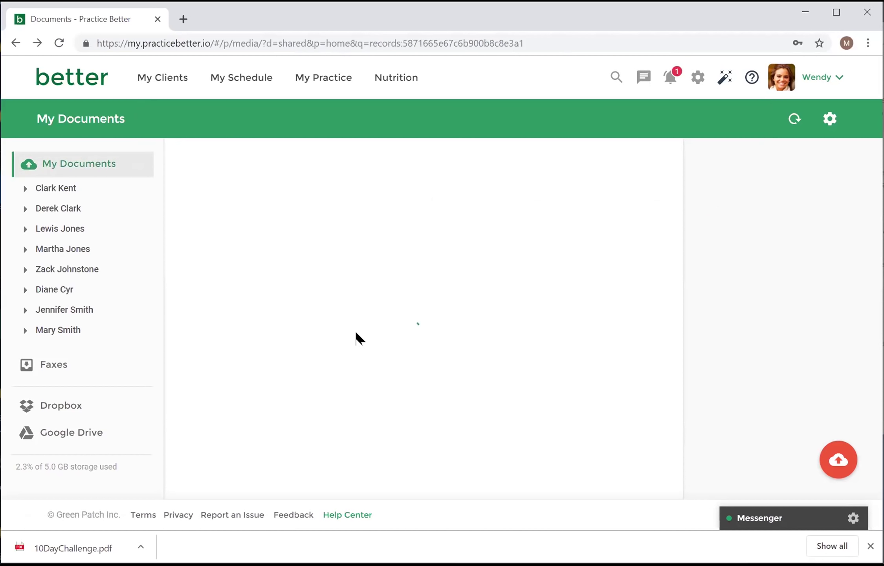
# Step: Look through the list of all shared files, examine the Protocol Attachments folder, and return to the client's shared documents
pyautogui.scroll(-1, 355, 366)
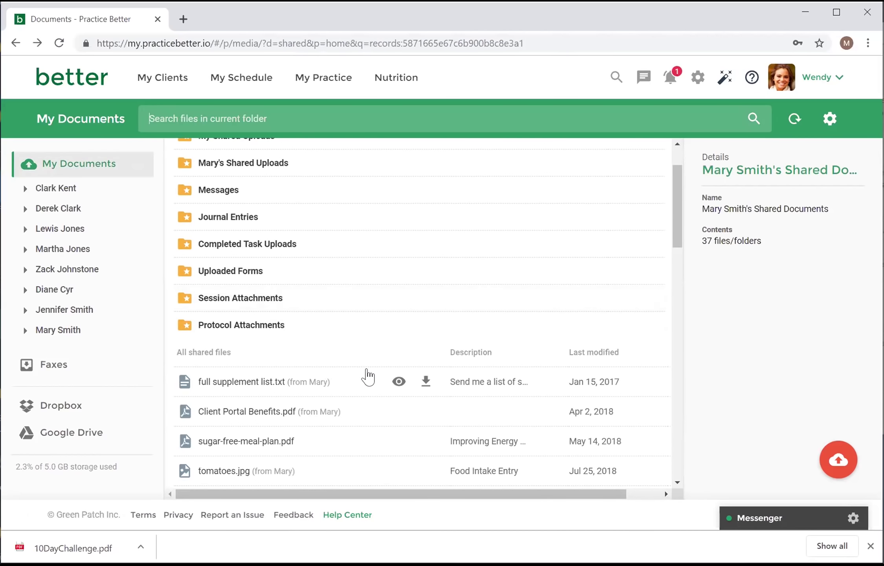
pyautogui.scroll(-2, 364, 479)
pyautogui.scroll(-3, 363, 479)
pyautogui.scroll(8, 363, 479)
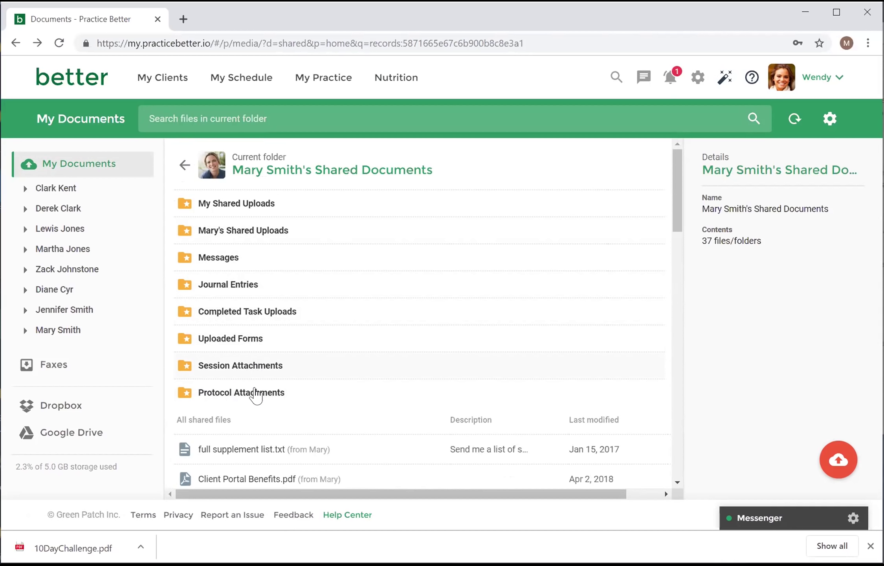
pyautogui.rightClick(255, 392)
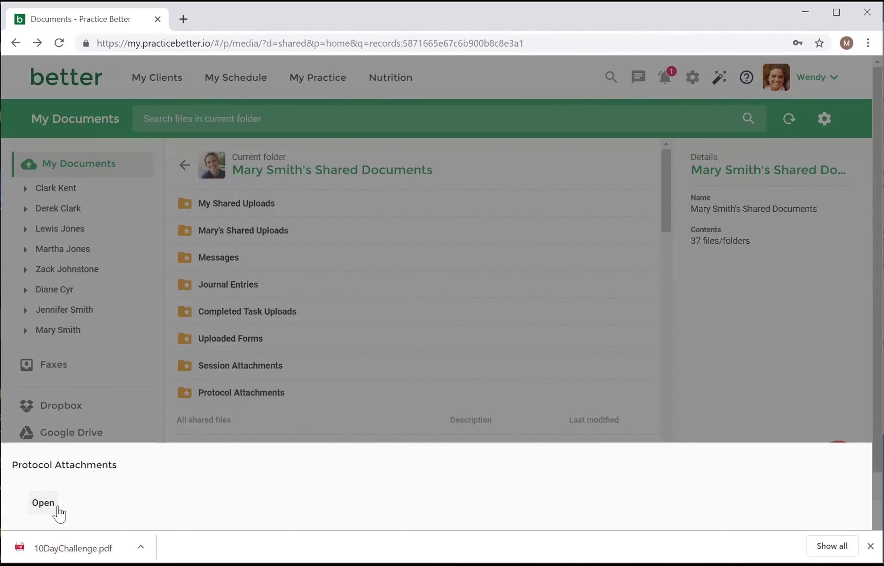
pyautogui.click(43, 503)
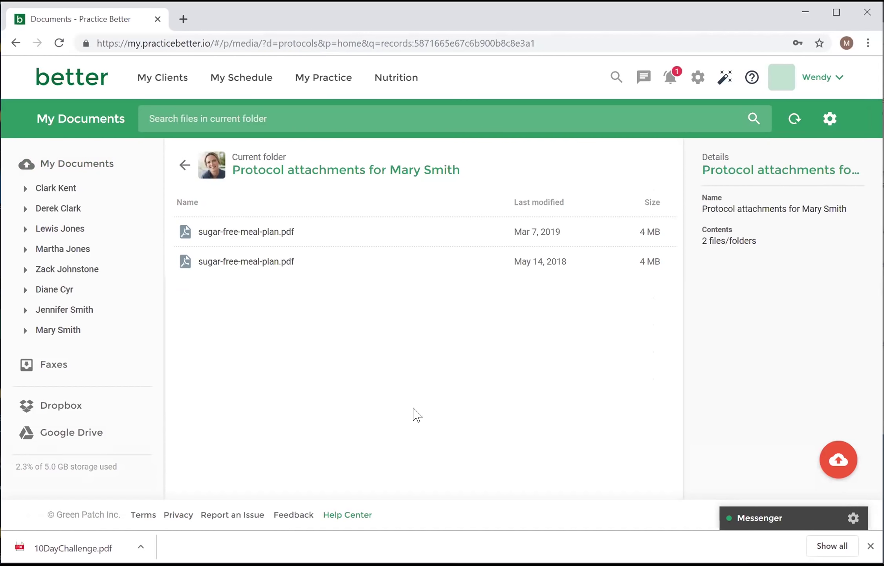
pyautogui.click(185, 167)
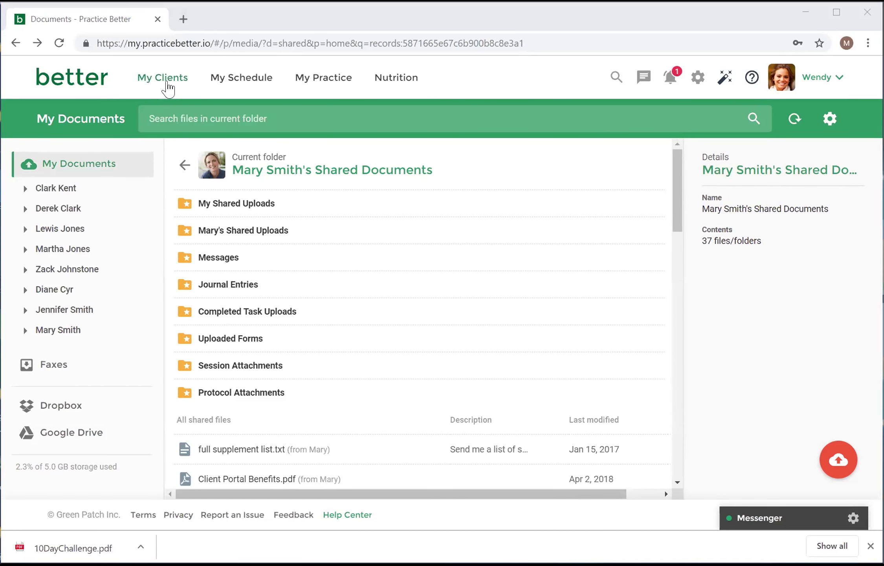
# Step: Open the Add Client form to view its personal information and invitation options, and return to the home page
pyautogui.click(168, 94)
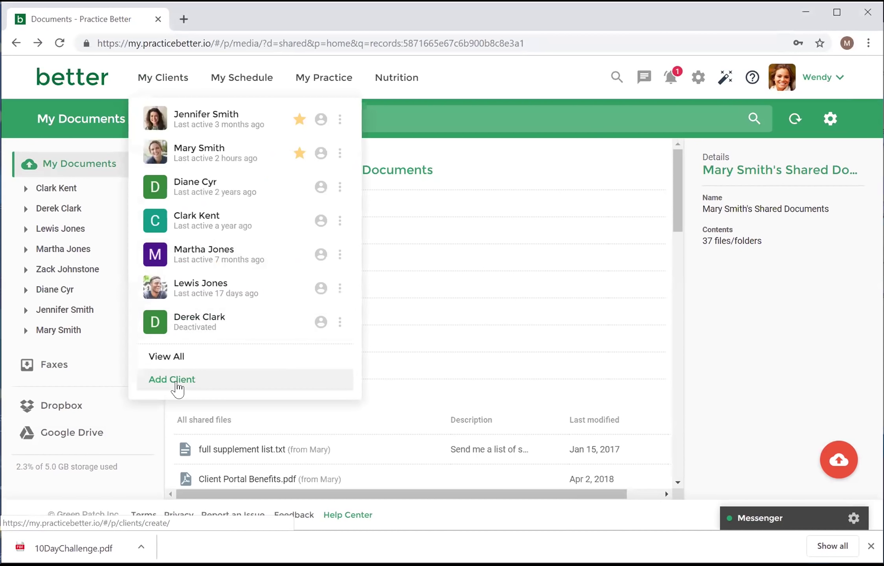
pyautogui.click(178, 380)
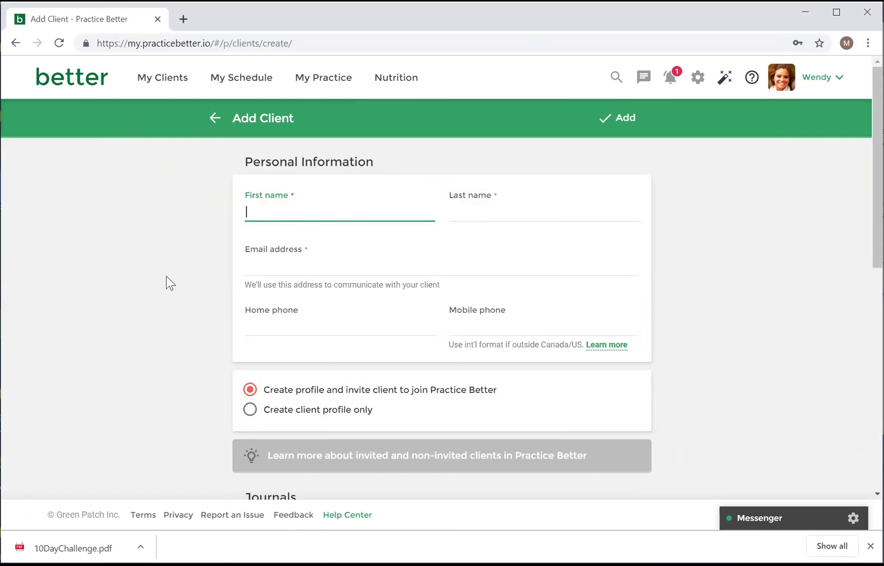
pyautogui.click(63, 73)
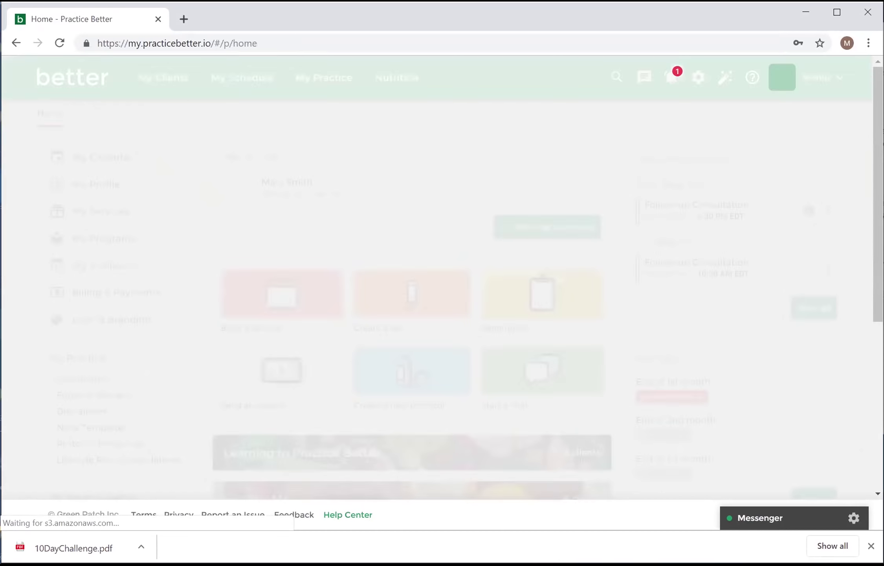